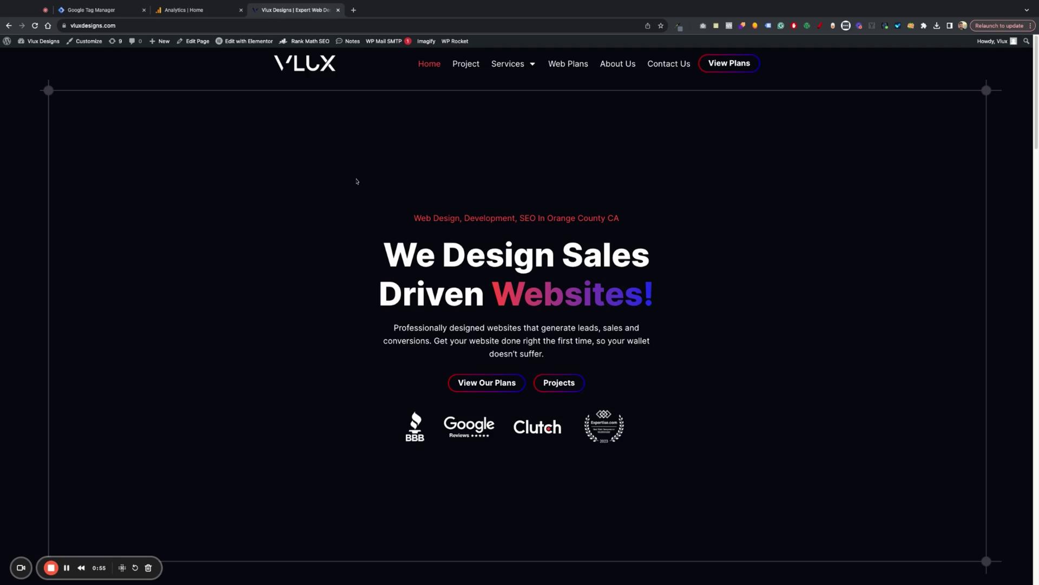
- Open the WordPress admin Dashboard from the Vlux Designs site menu
left_click(32, 58)
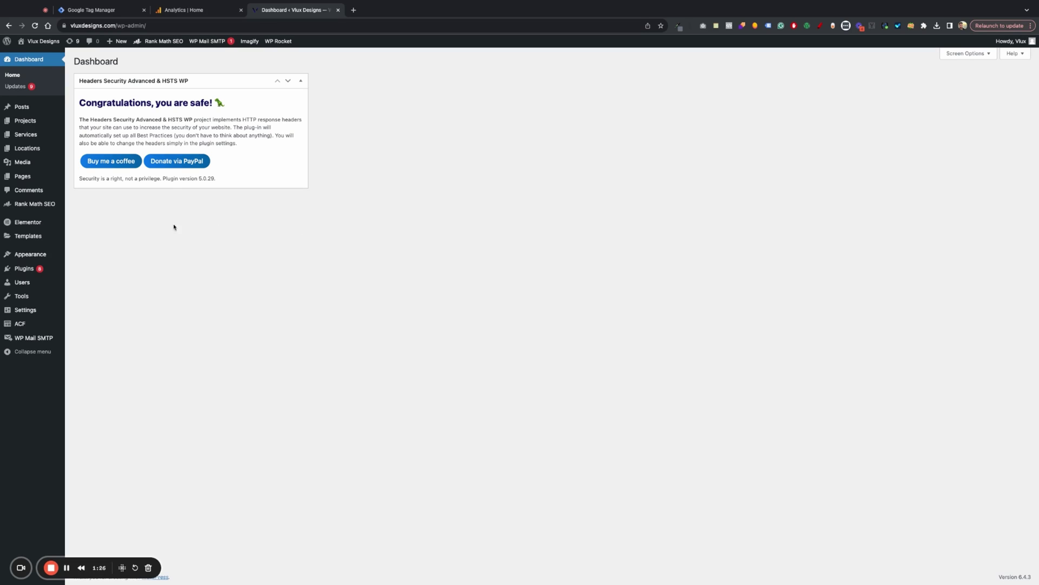
- Open Elementor's Custom Code list, view the GTM install code, and add a new snippet
mouse_move(49, 223)
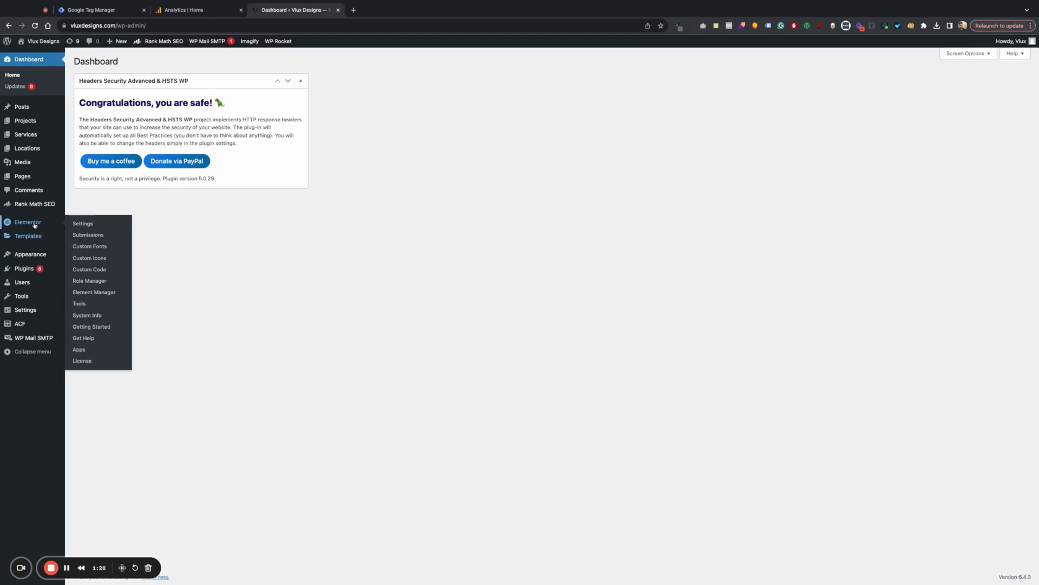
left_click(100, 271)
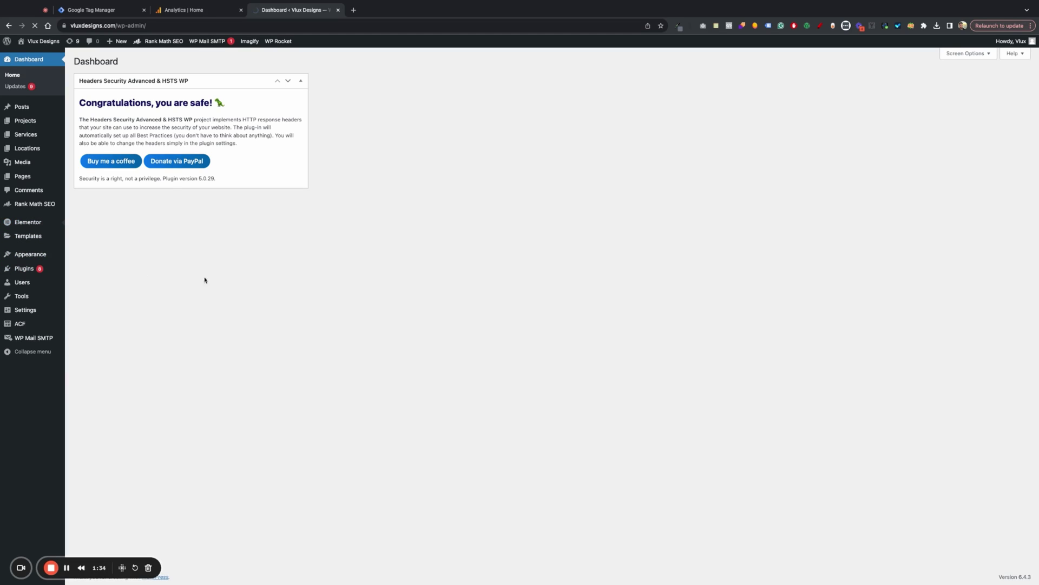
left_click(105, 13)
left_click(848, 71)
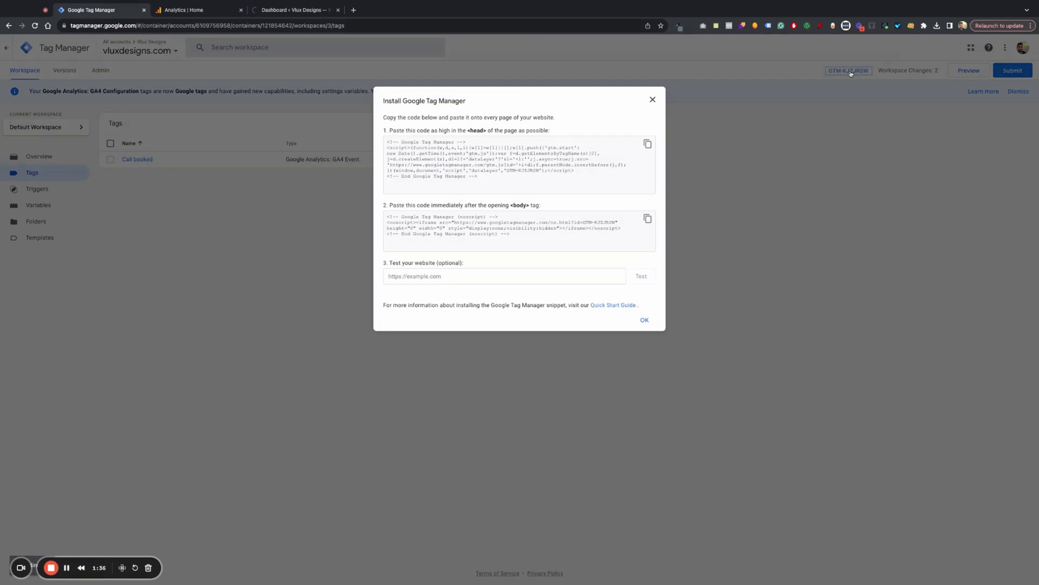
left_click(211, 11)
left_click(287, 11)
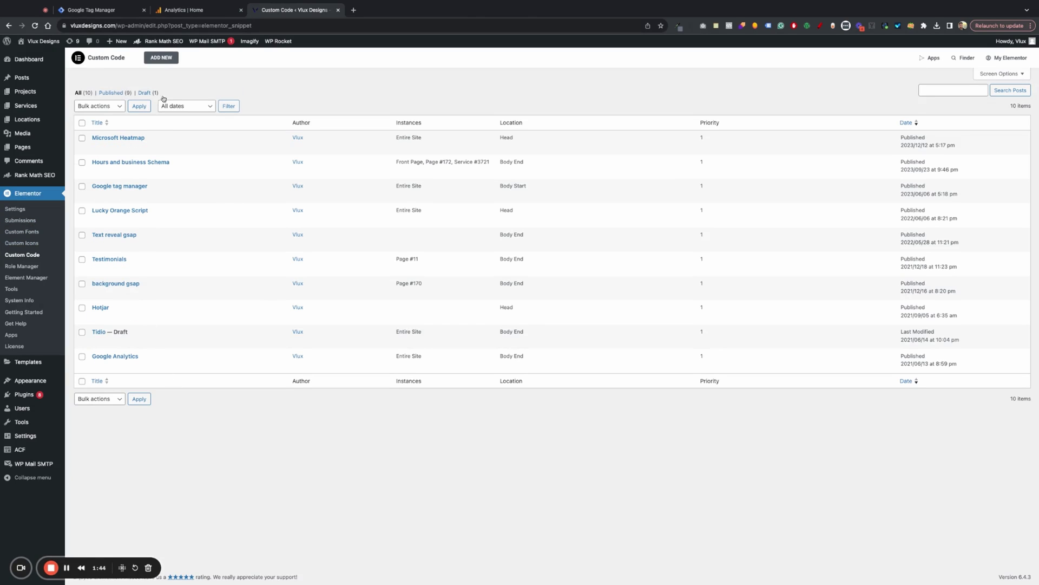
left_click(163, 60)
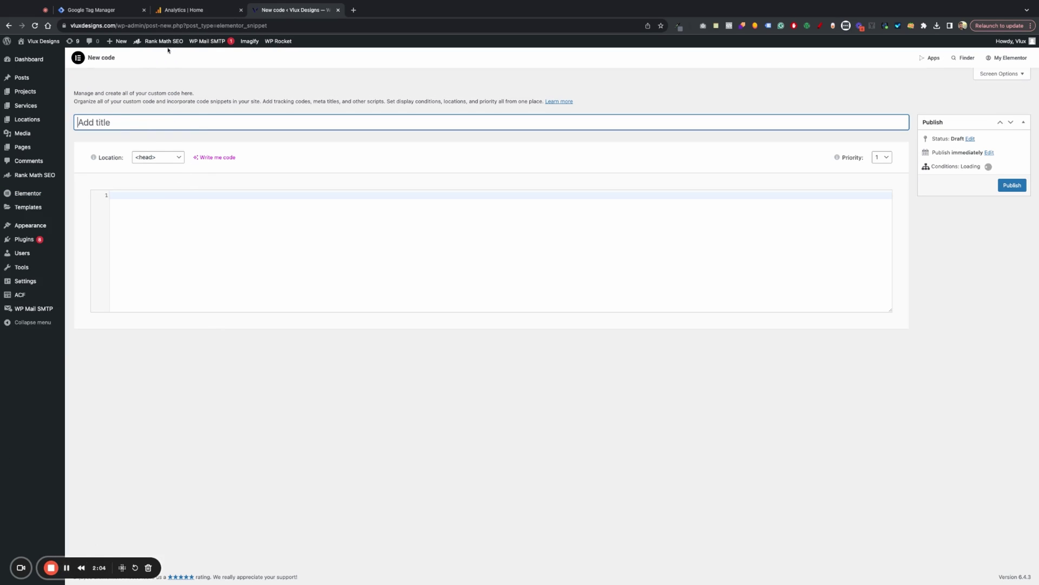
- Compare with the GTM install code, then try an Entire Site display condition
left_click(189, 10)
left_click(114, 11)
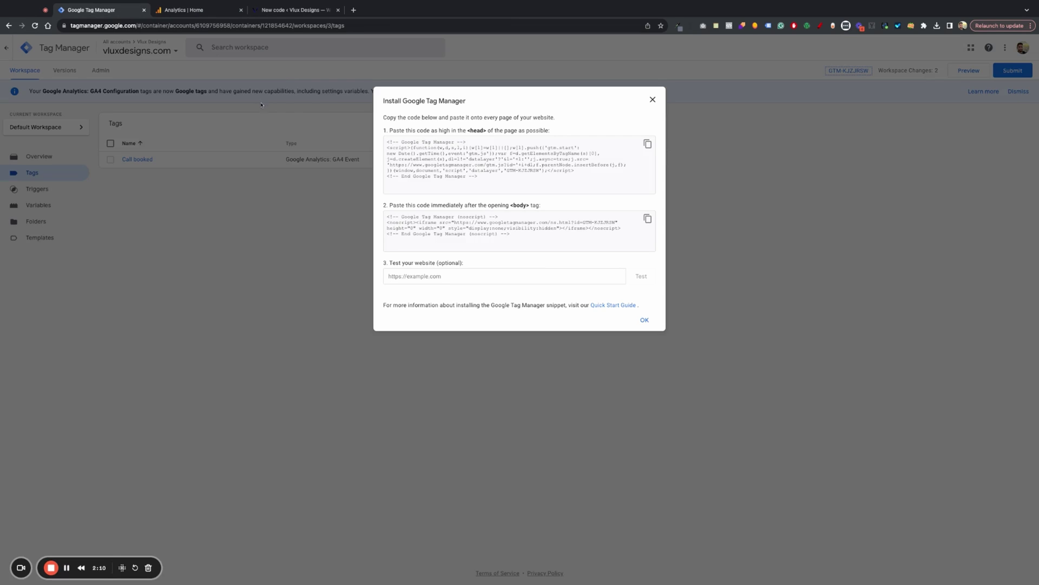
left_click(281, 15)
left_click(112, 15)
left_click(303, 10)
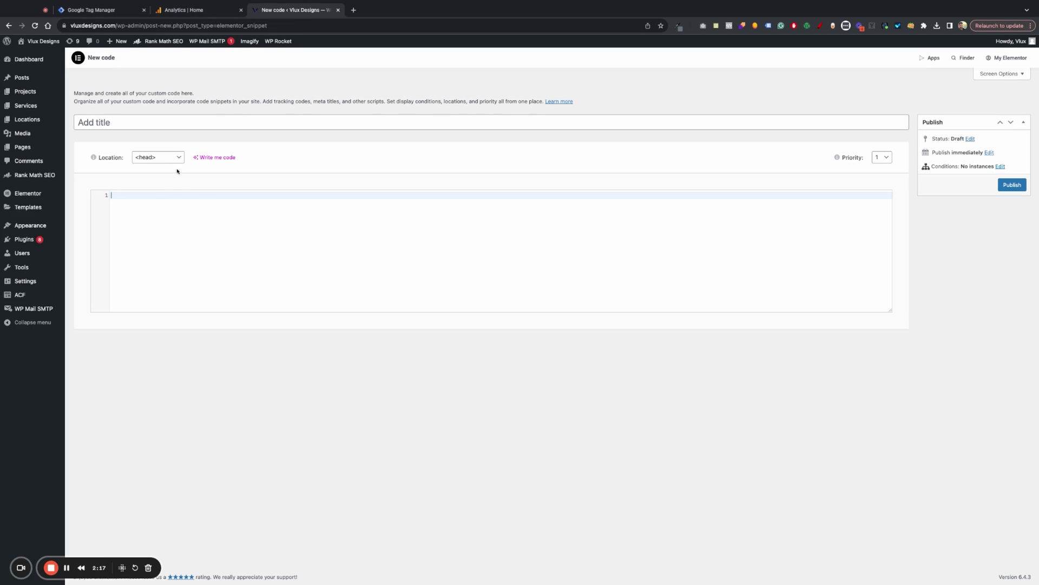
left_click(1000, 166)
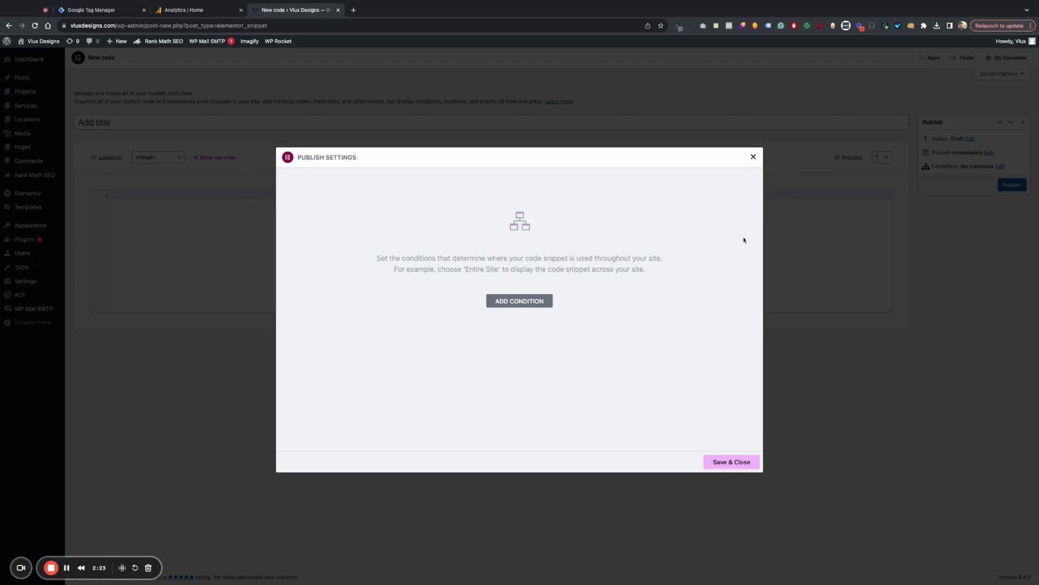
left_click(492, 301)
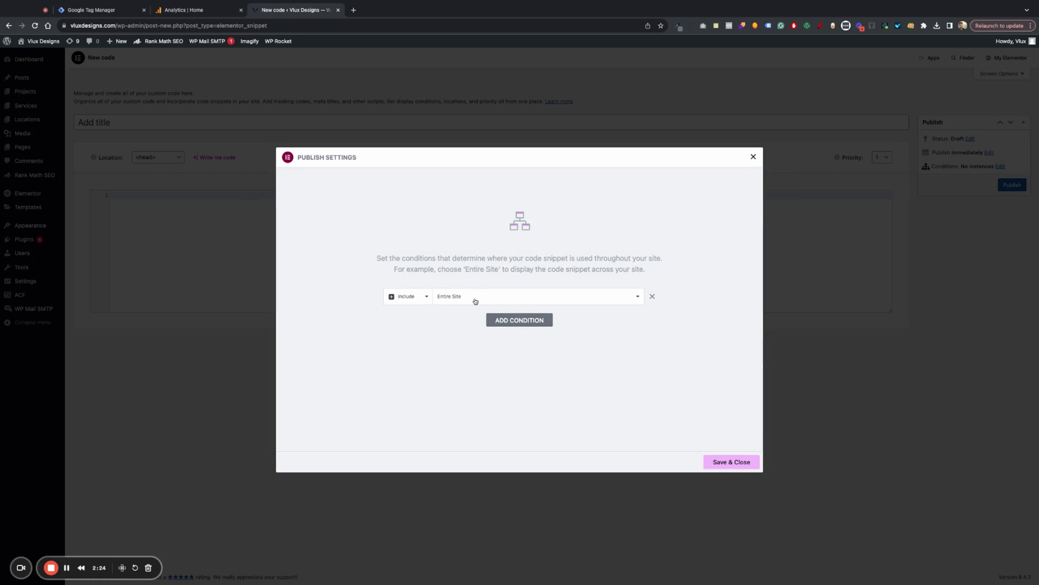
left_click(754, 157)
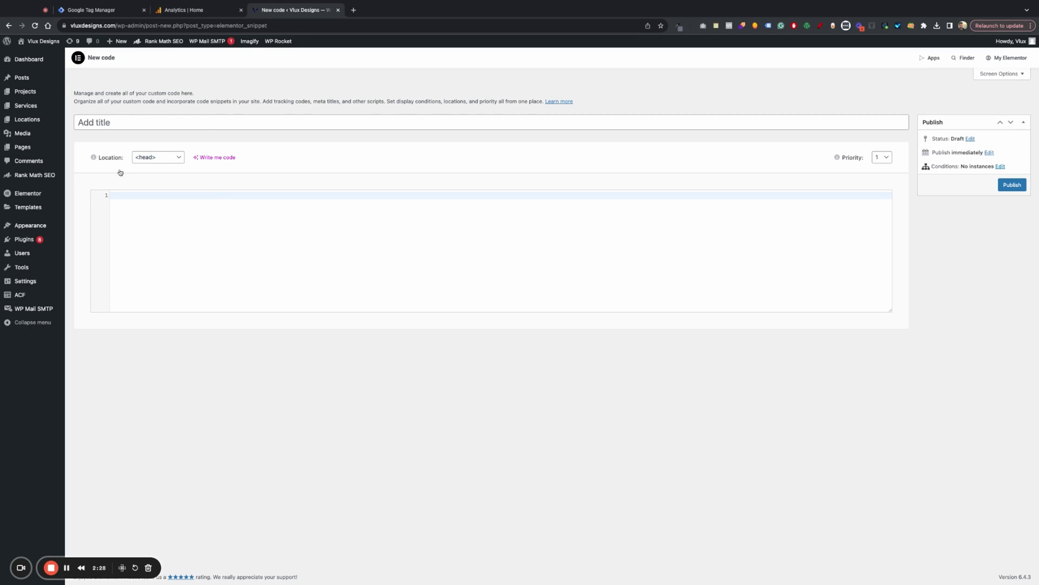
- Set the snippet's code location to <body> - Start
left_click(154, 157)
left_click(124, 15)
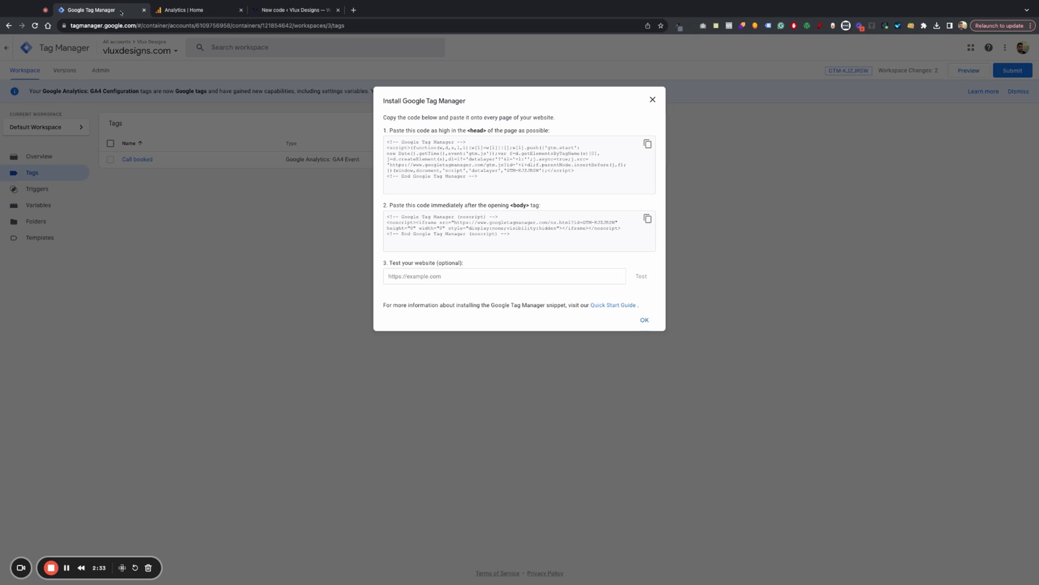
left_click(260, 18)
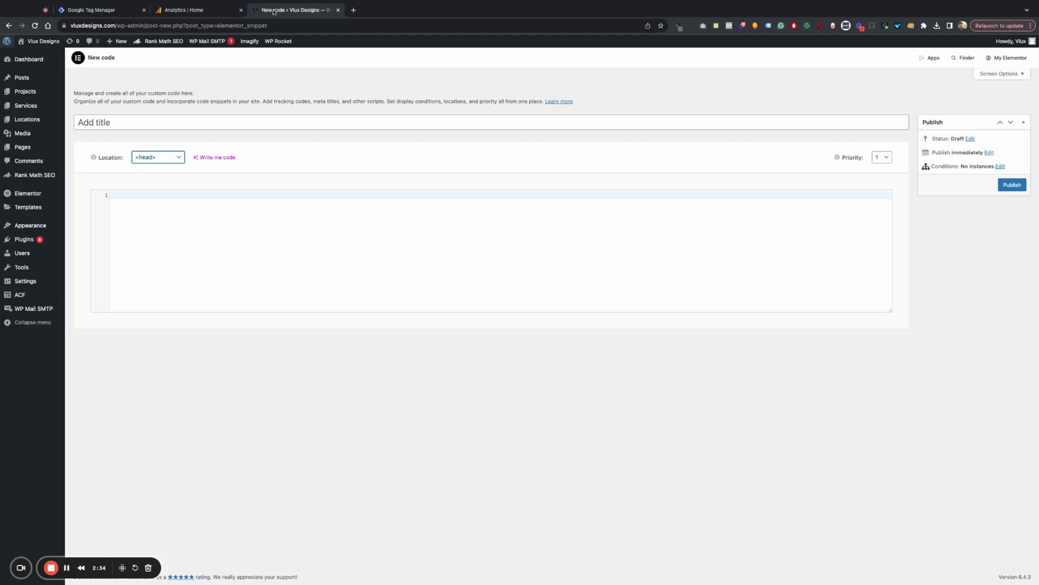
left_click(155, 156)
left_click(155, 167)
left_click(132, 123)
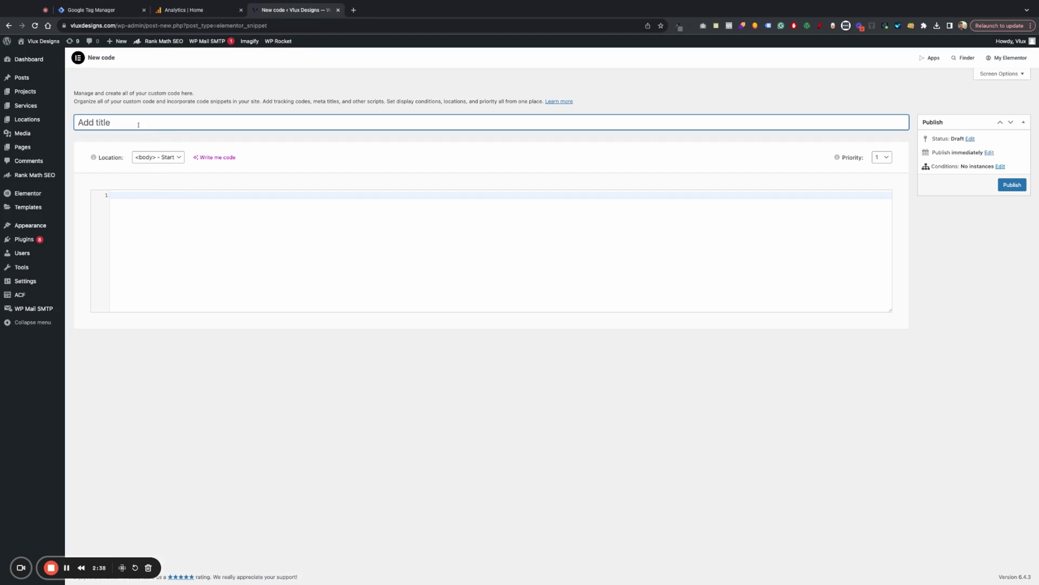
left_click(89, 10)
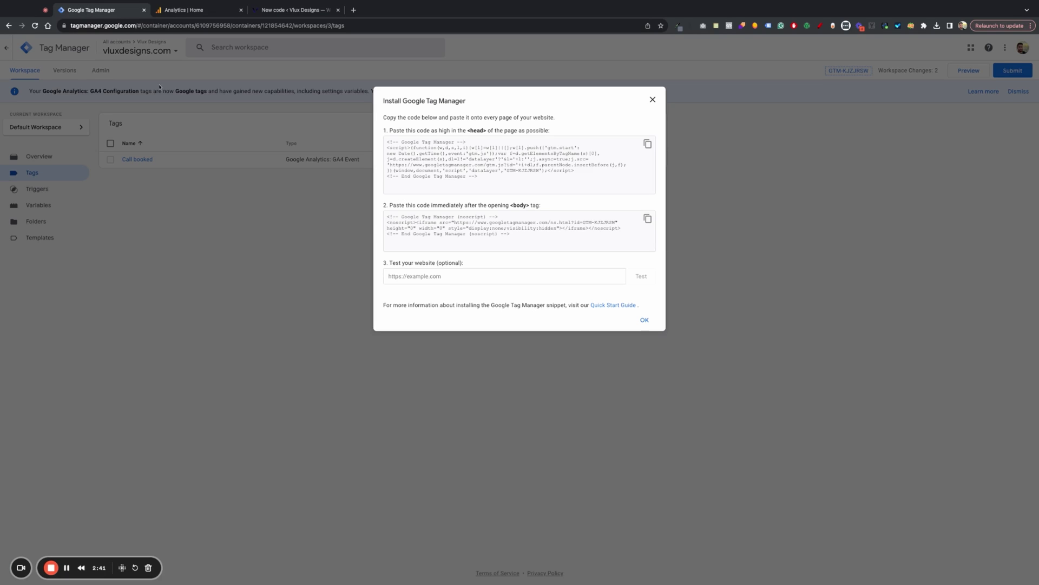
left_click(293, 10)
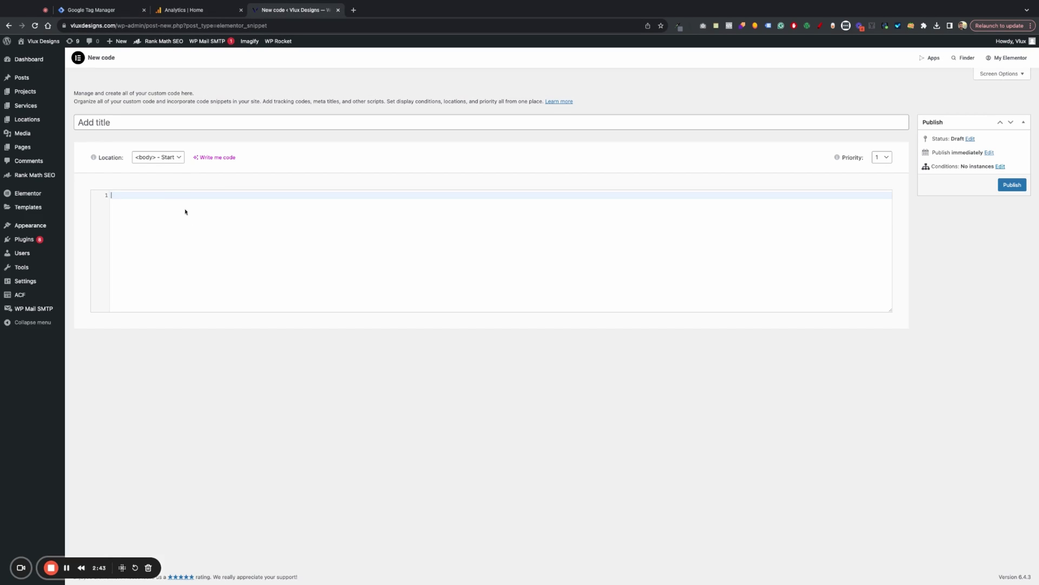
- Include the snippet on the Entire Site and save the display conditions
left_click(1000, 166)
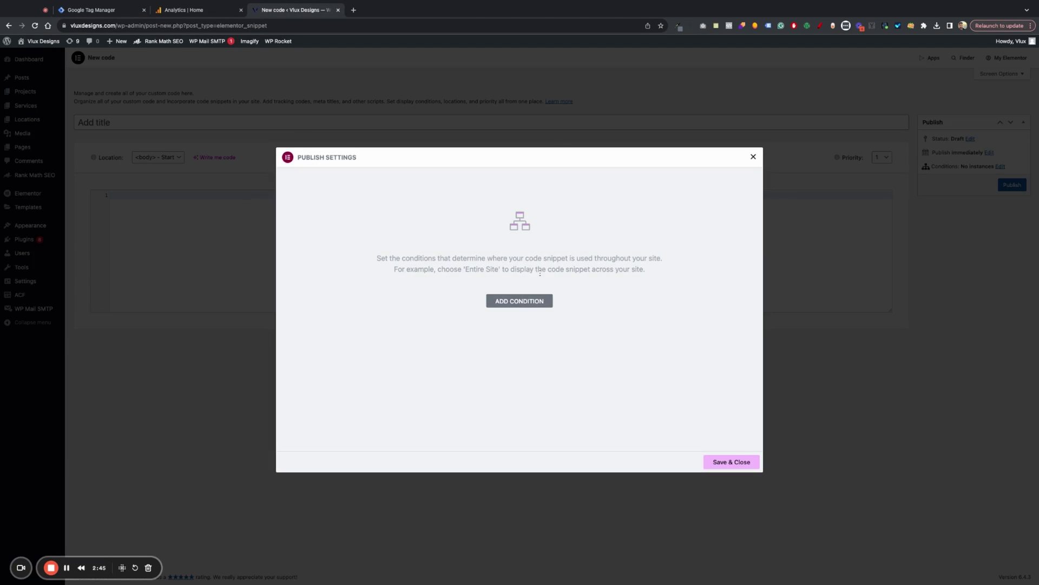
left_click(517, 301)
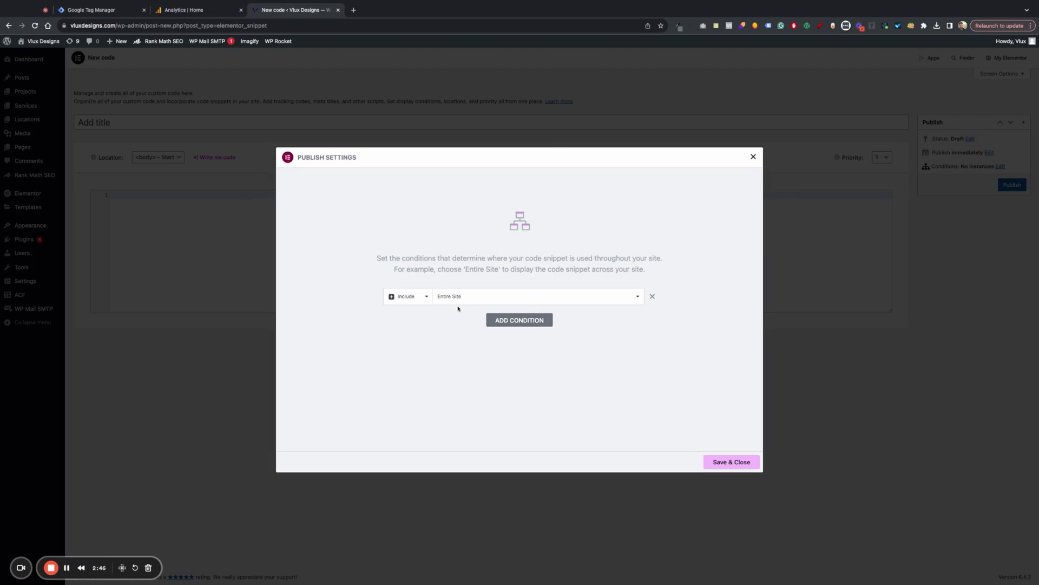
left_click(728, 461)
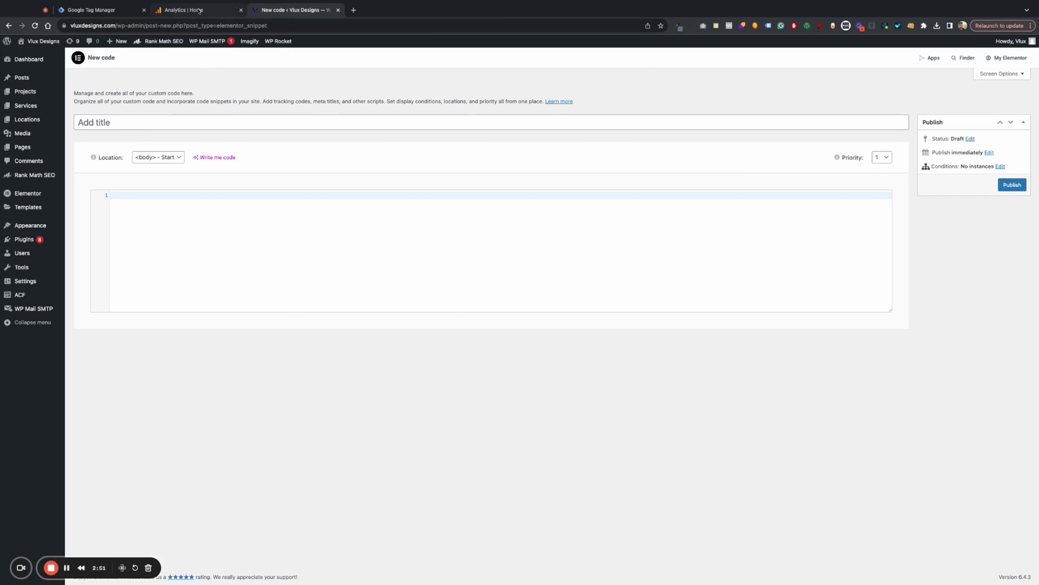
- Glance over Google Analytics, then close GTM's install code dialog
left_click(198, 10)
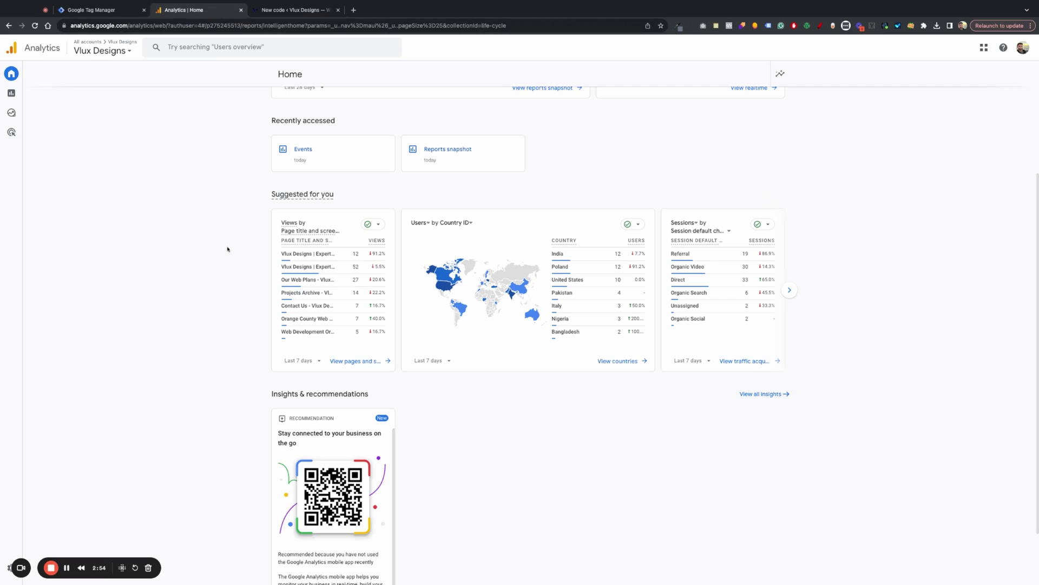
scroll(237, 255, "up", 4)
scroll(236, 242, "down", 6)
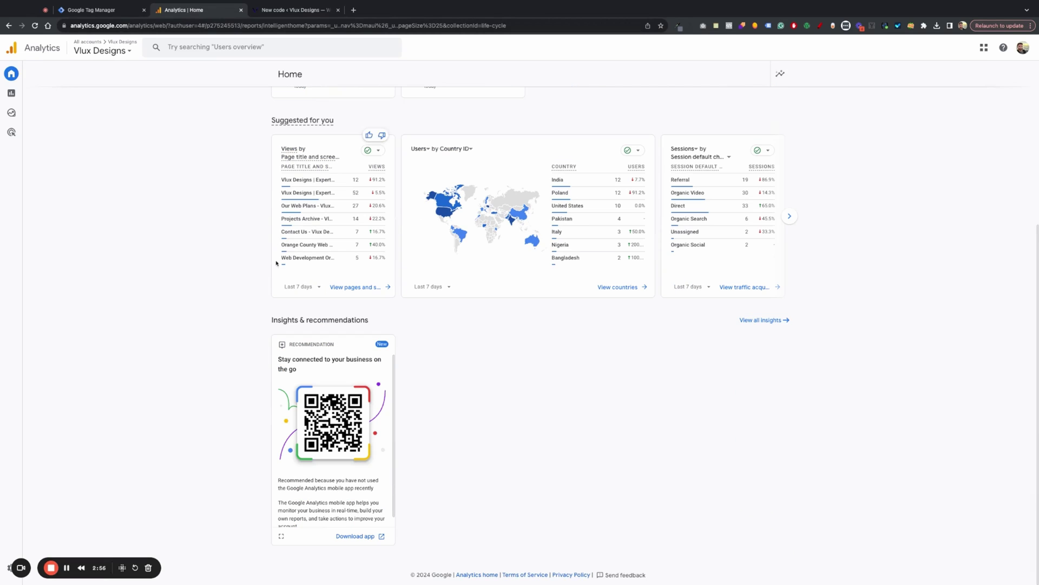
left_click(101, 11)
left_click(654, 100)
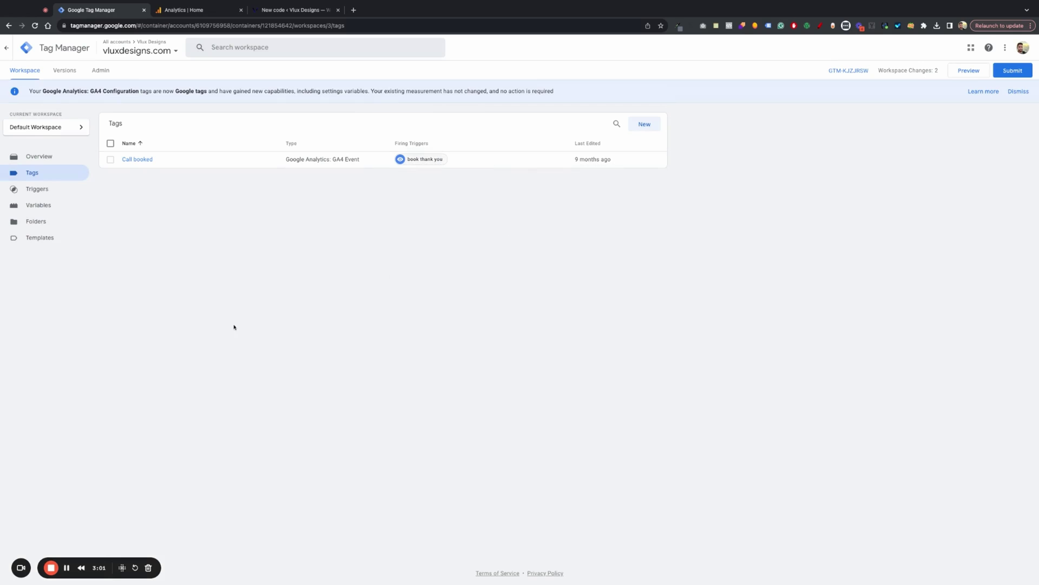
- Enable the Click URL built-in variable, then view the Triggers list
left_click(49, 208)
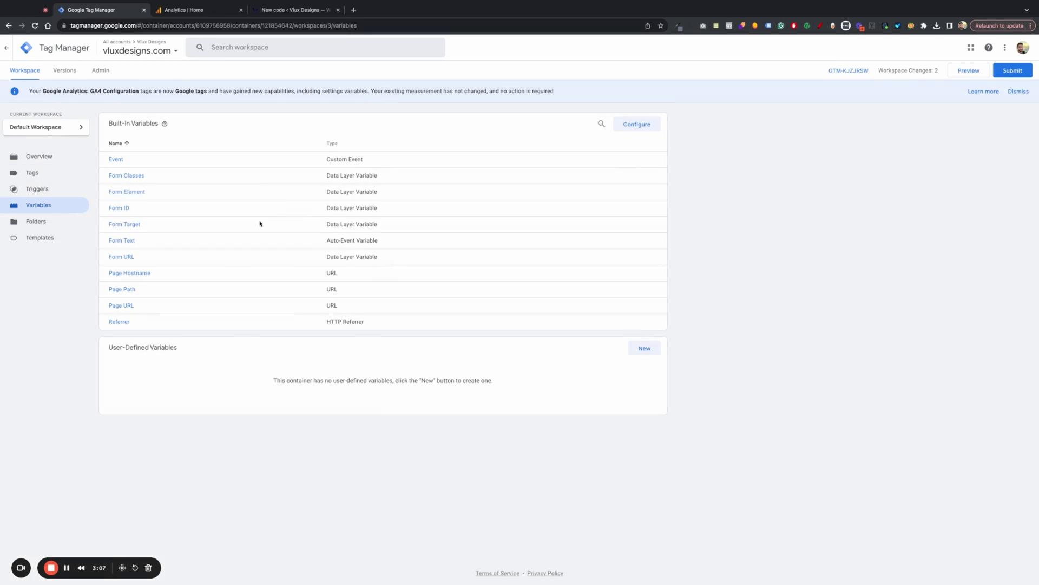
left_click(645, 124)
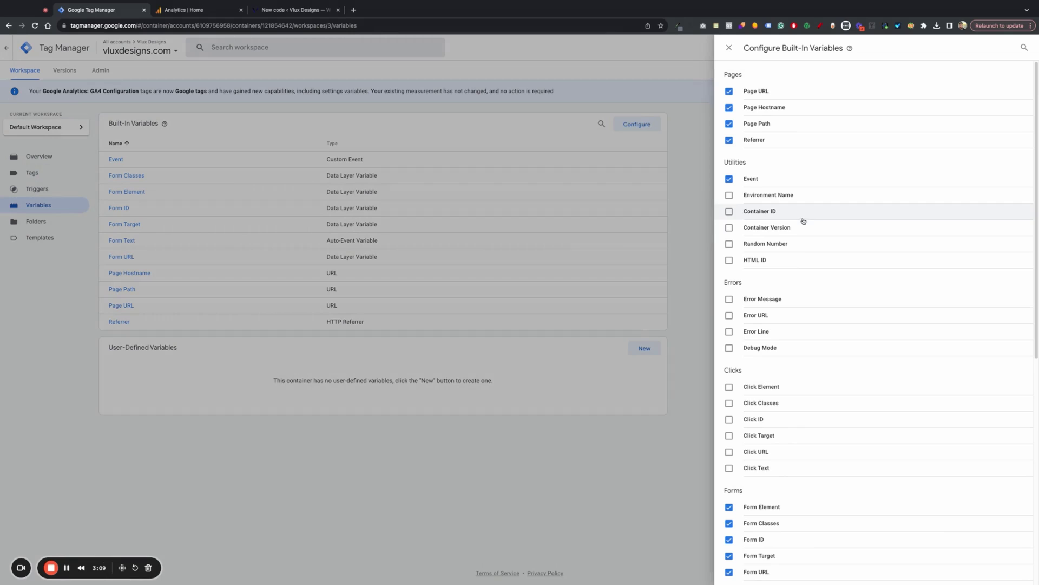
scroll(823, 243, "down", 4)
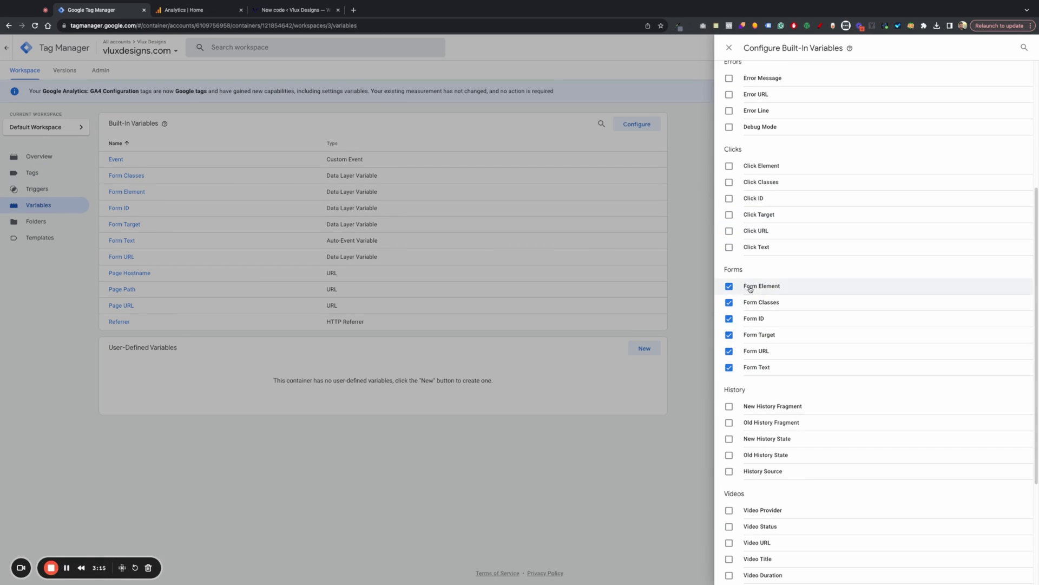
scroll(747, 251, "up", 1)
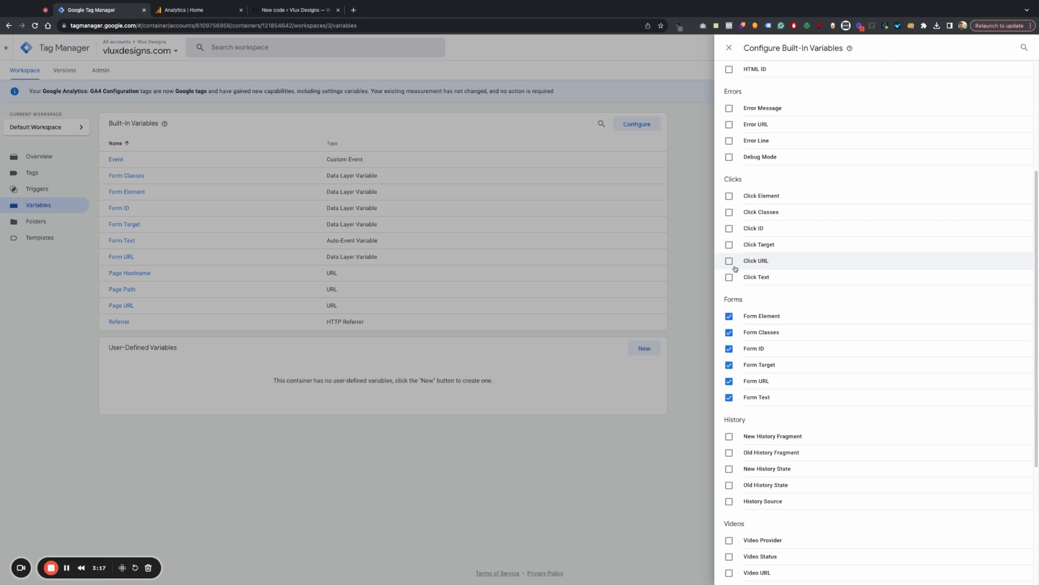
left_click(730, 261)
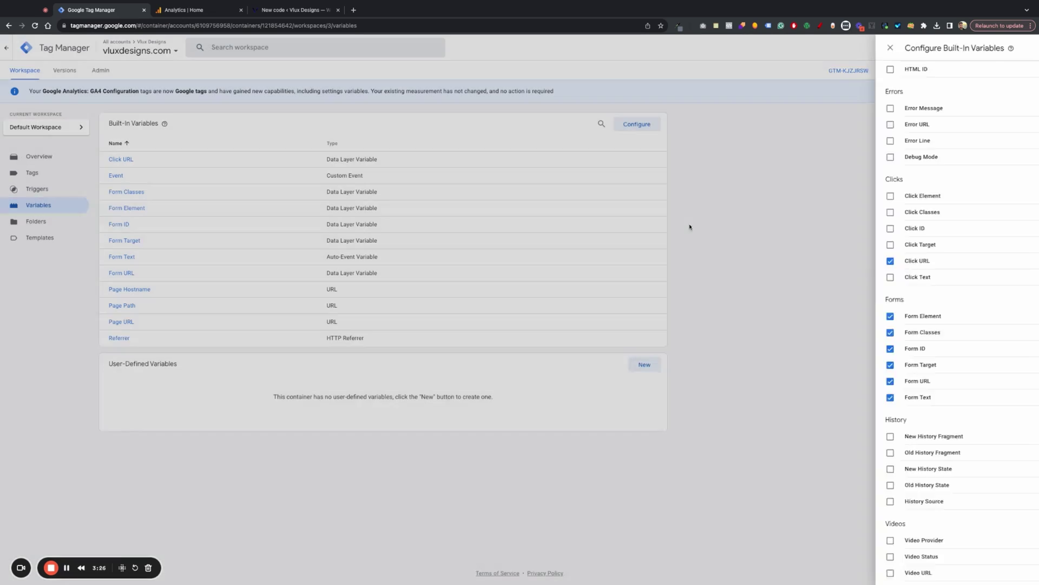
left_click(689, 226)
left_click(38, 188)
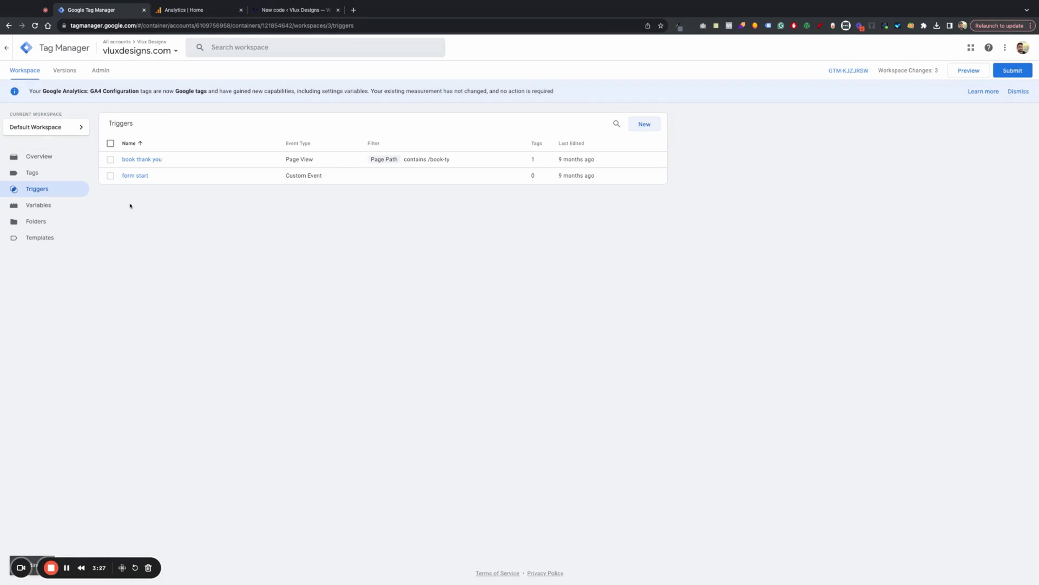
- Create a new tag named 'GA4 Config' of type Google Tag
left_click(41, 177)
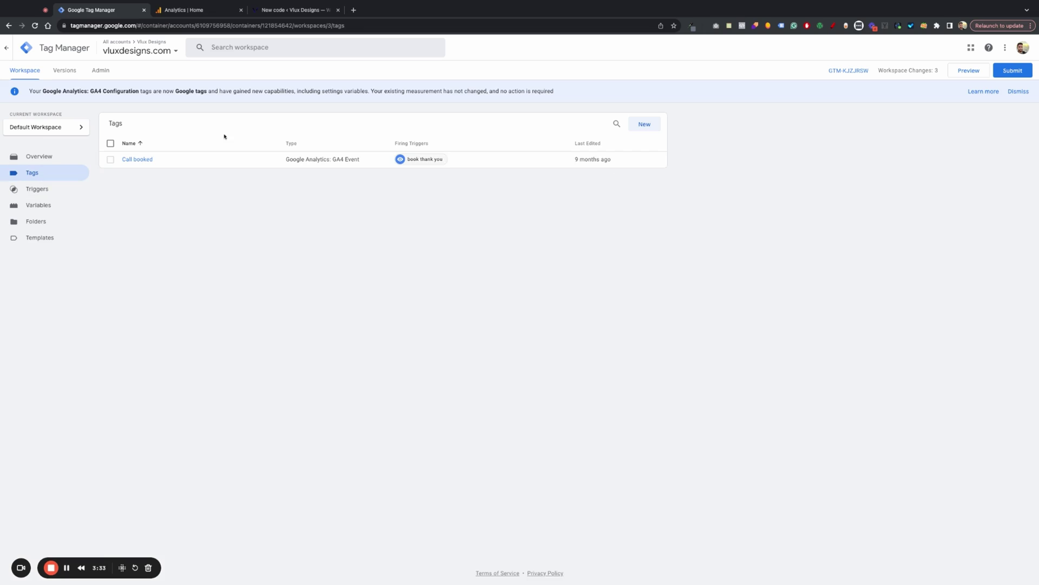
left_click(644, 129)
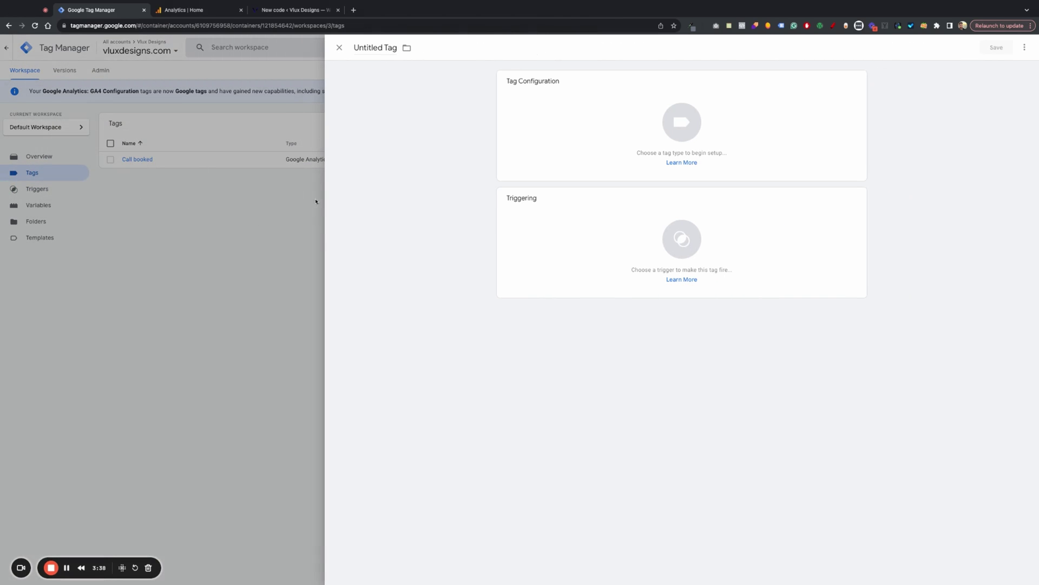
left_click(372, 50)
key("BackSpace")
type("GA4 Config")
left_click(506, 108)
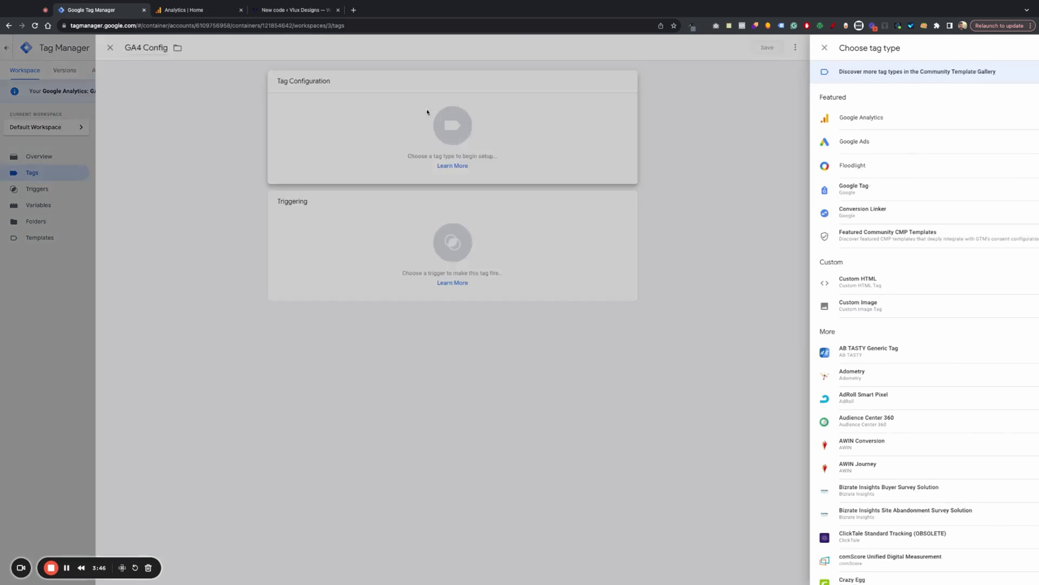
left_click(785, 189)
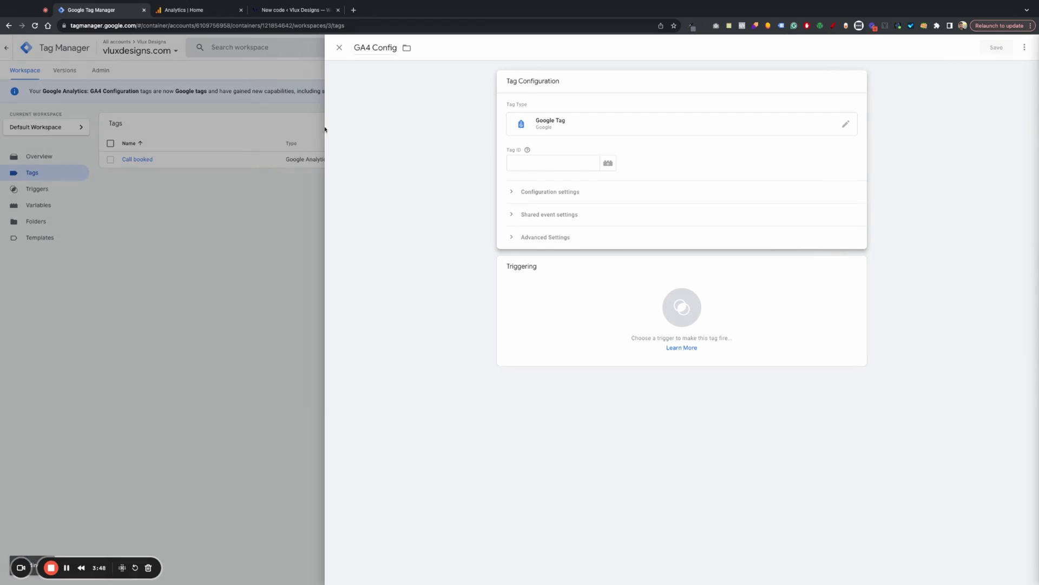
key("ctrl+Tab")
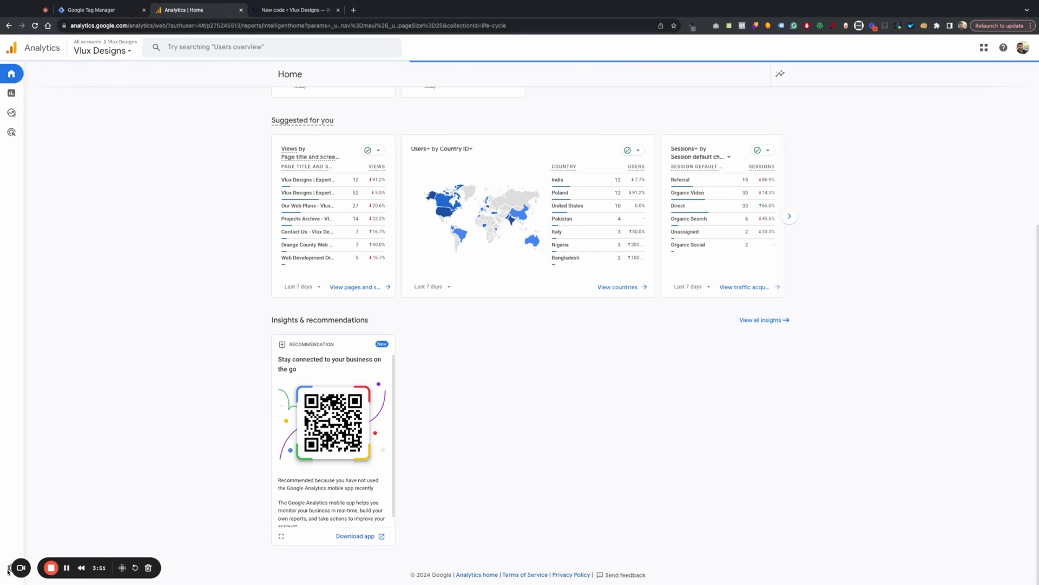
- Copy the Vlux Designs web stream's measurement ID from Analytics Data streams
mouse_move(22, 582)
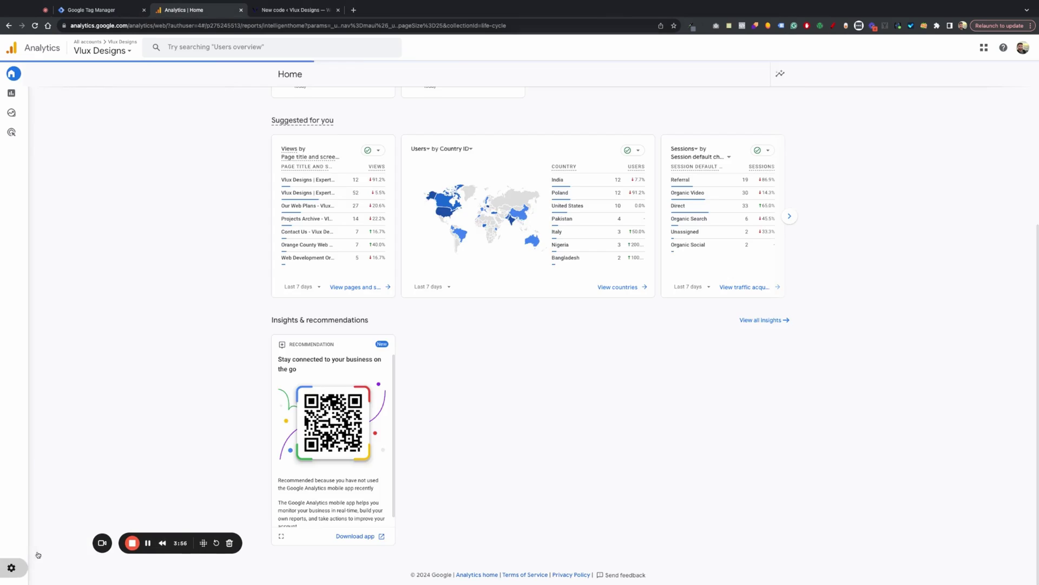
left_click(351, 264)
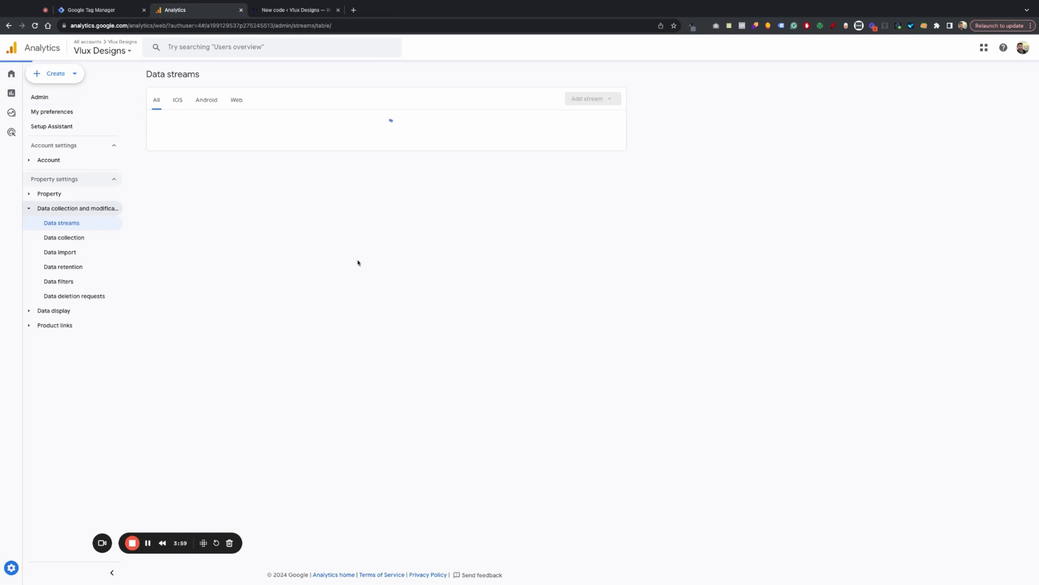
left_click(271, 122)
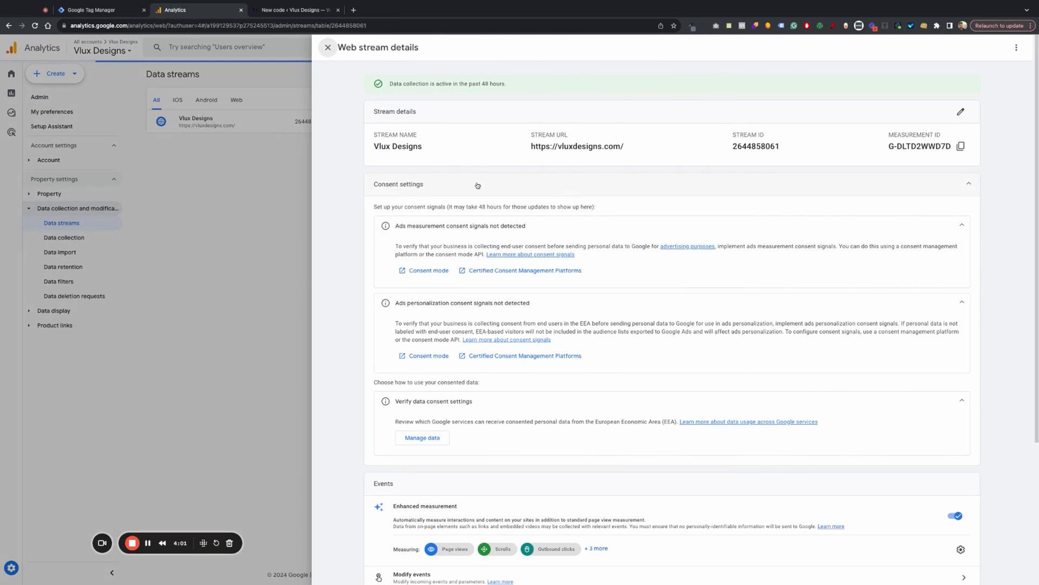
left_click(961, 147)
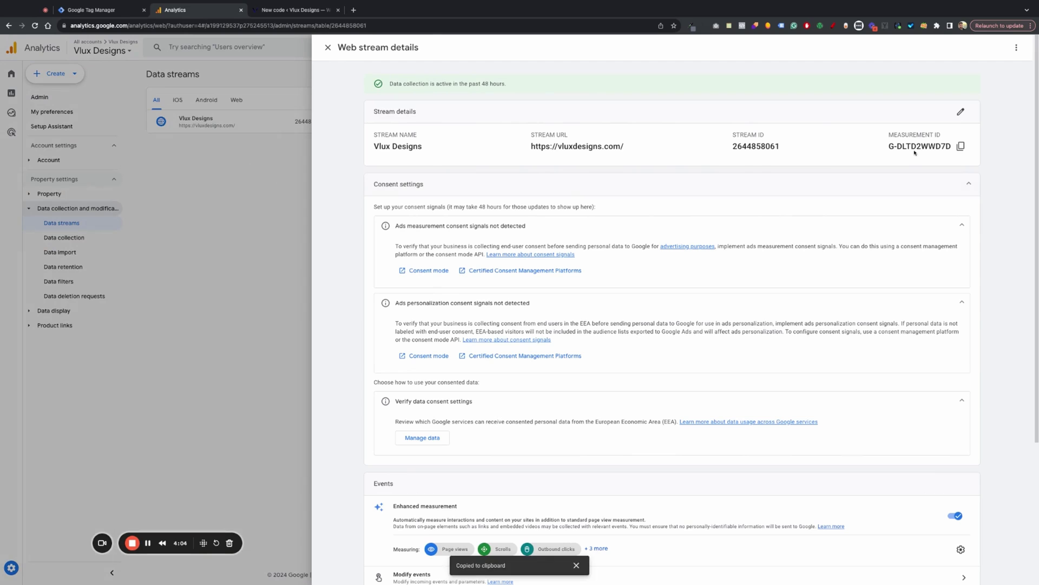
- Paste the measurement ID as Tag ID, fire on Initialization - All Pages, and save GA4 Config
left_click(112, 12)
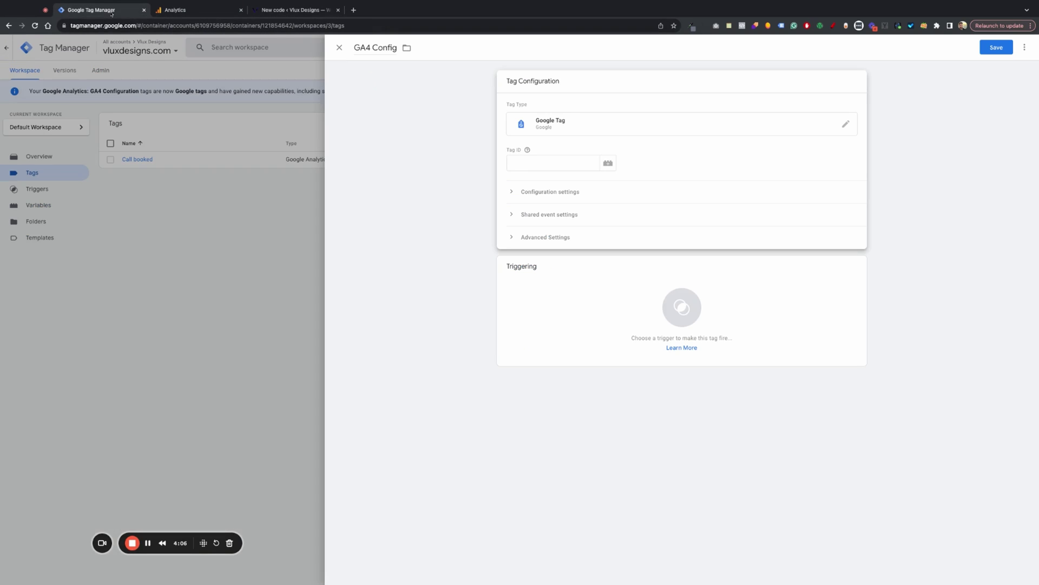
left_click(527, 160)
key("ctrl+v")
left_click(447, 267)
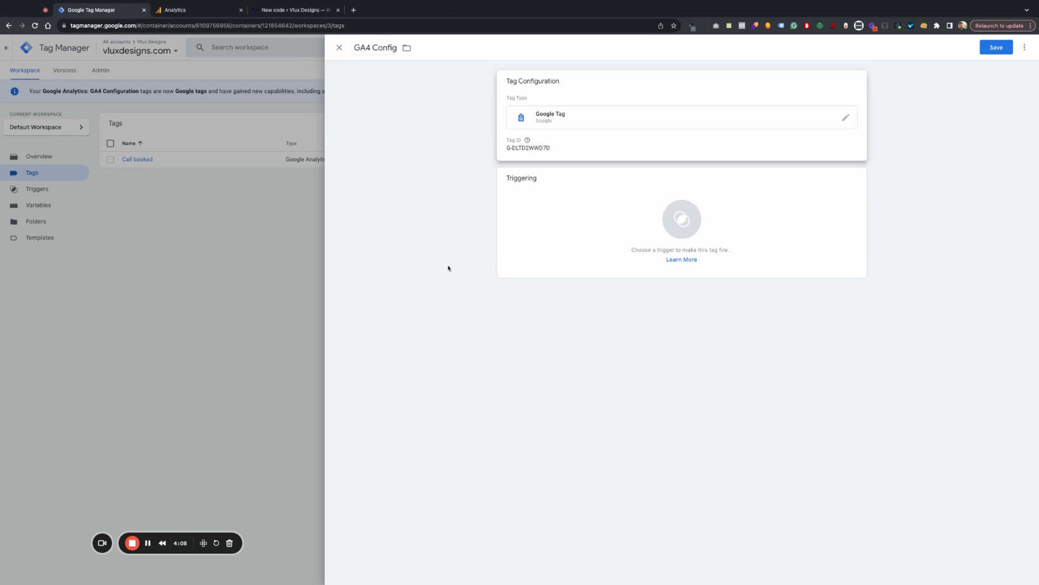
left_click(594, 224)
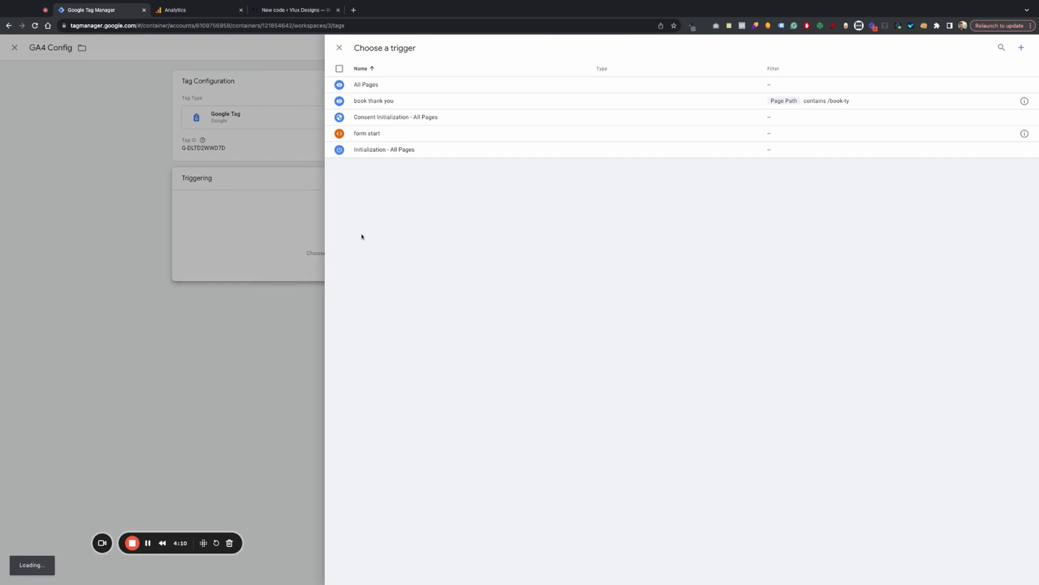
left_click(407, 153)
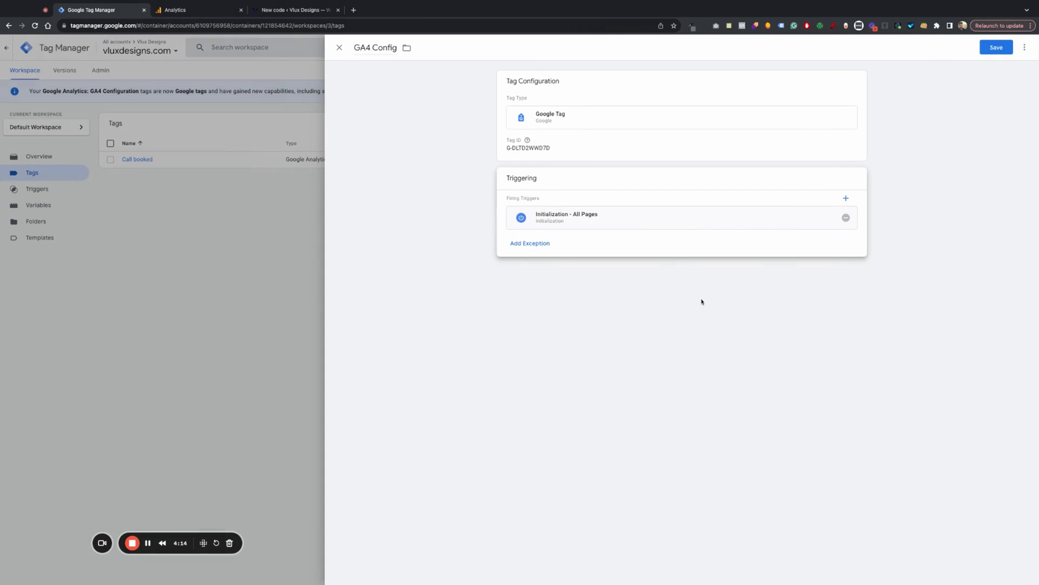
left_click(996, 47)
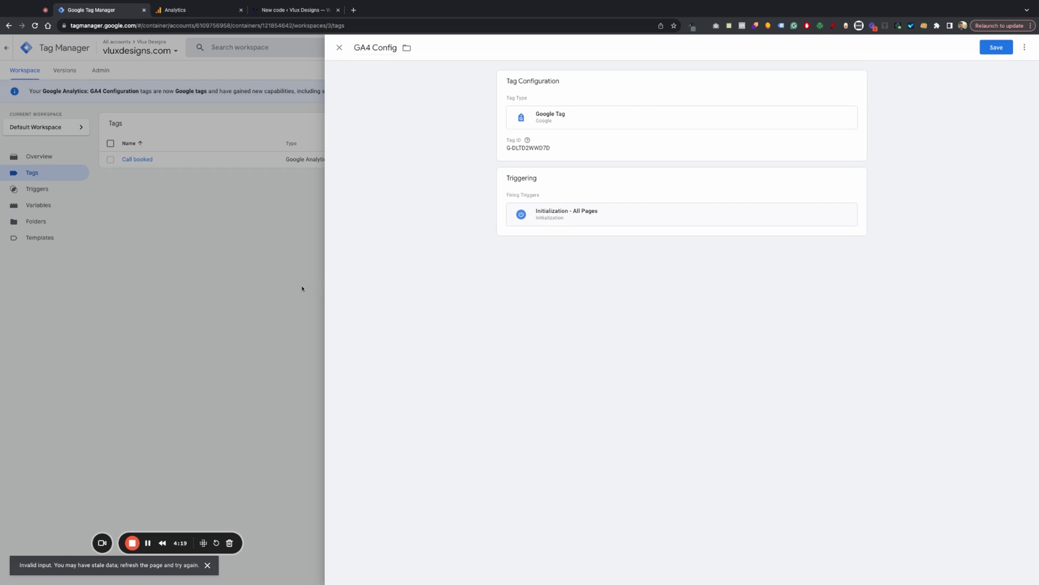
left_click(996, 47)
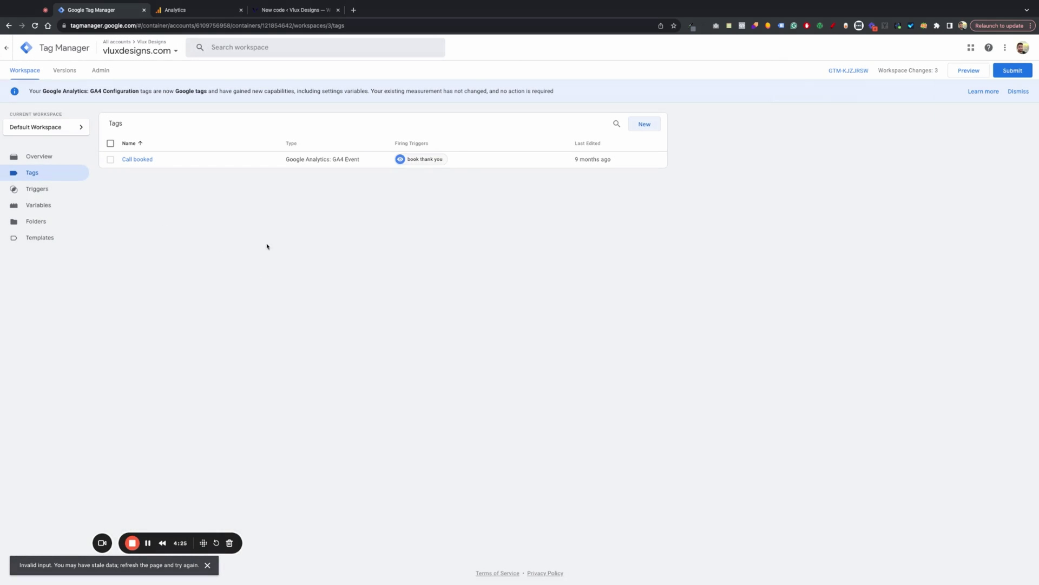
left_click(35, 25)
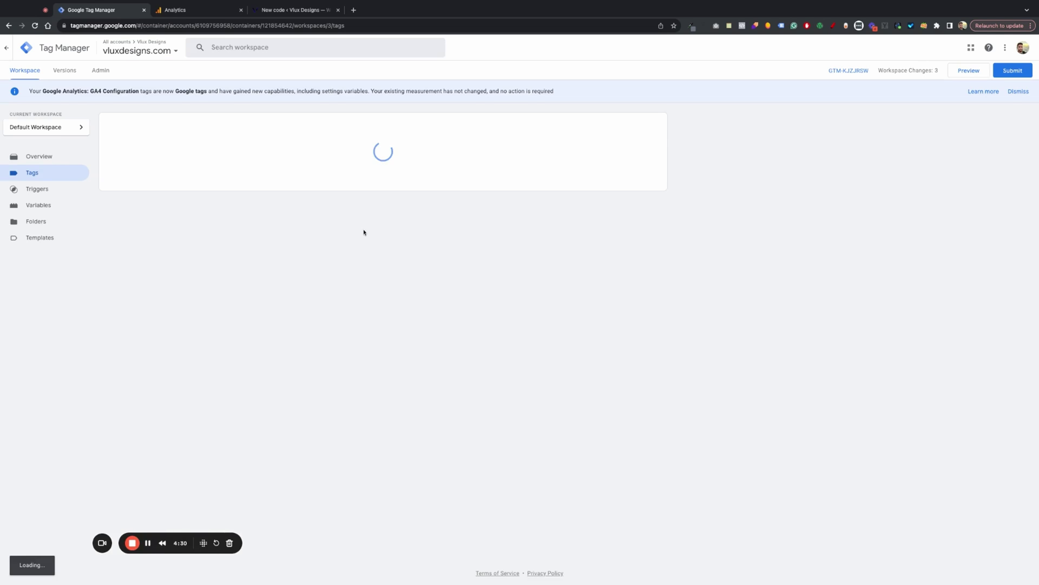
- Start another new tag, then switch to the Triggers list
left_click(644, 123)
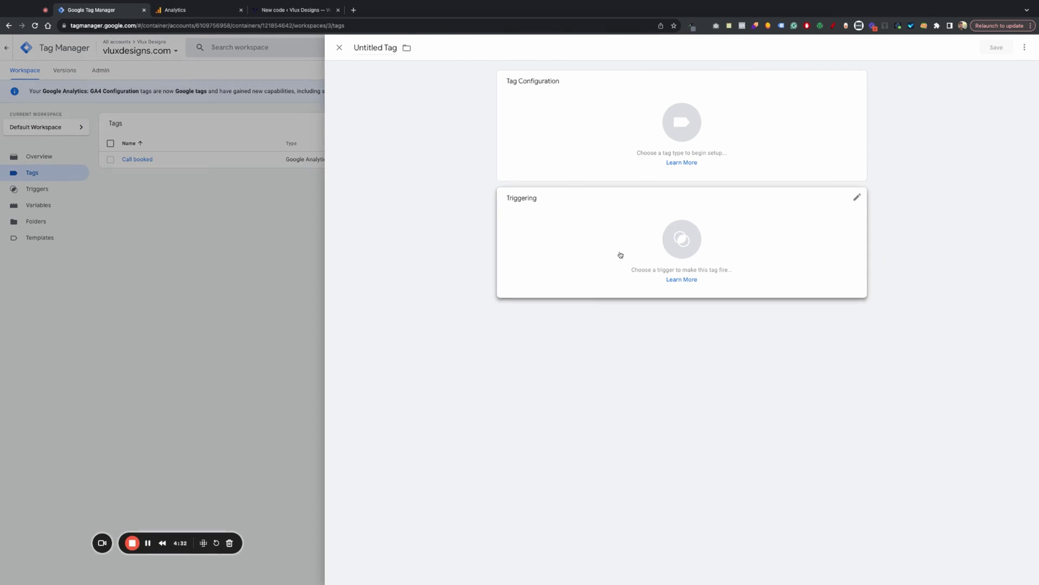
left_click(375, 50)
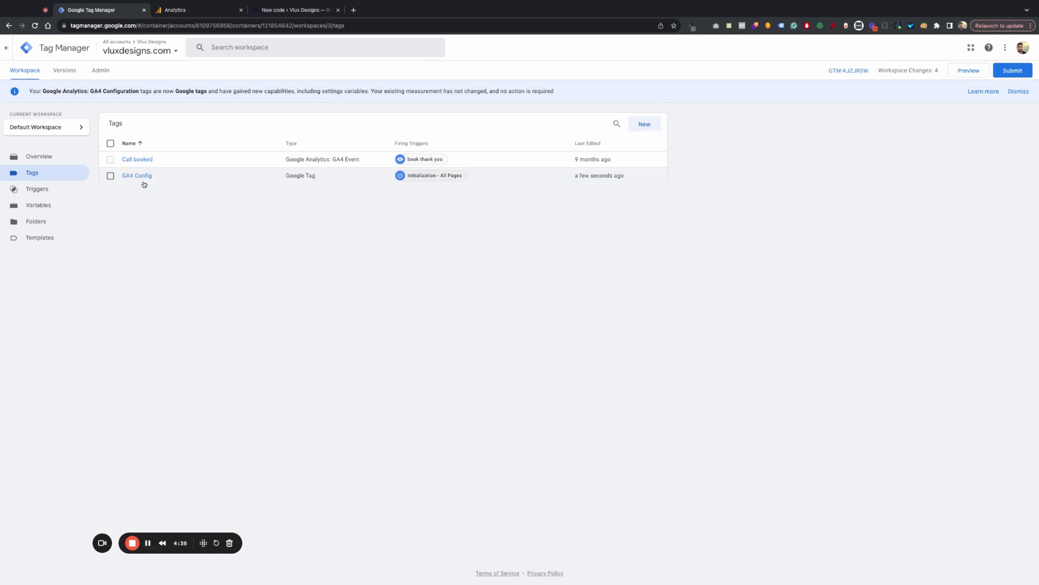
left_click(56, 191)
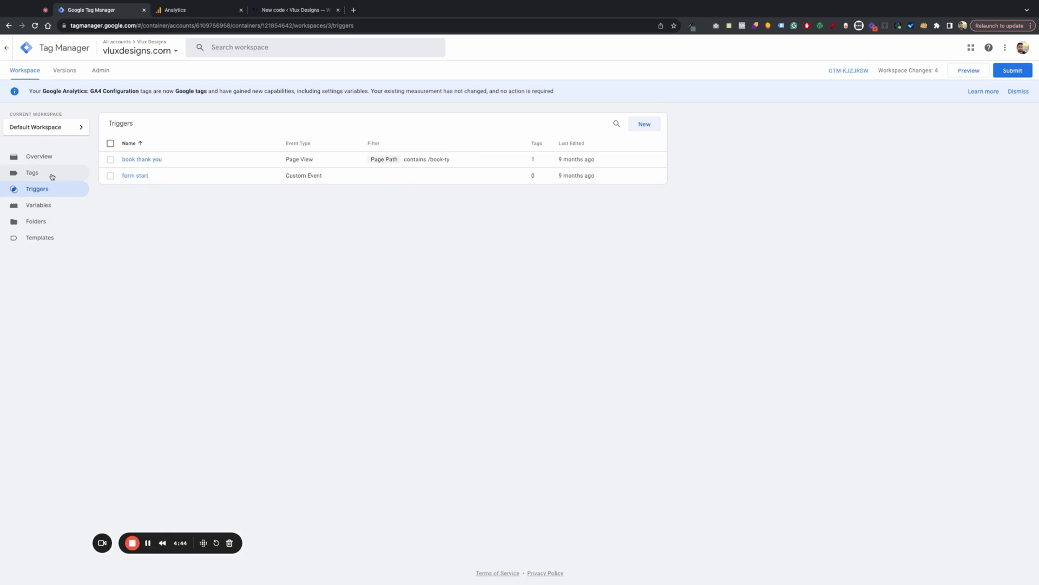
- Save a new Form Submission trigger called 'Form submit' set to All Forms
left_click(648, 125)
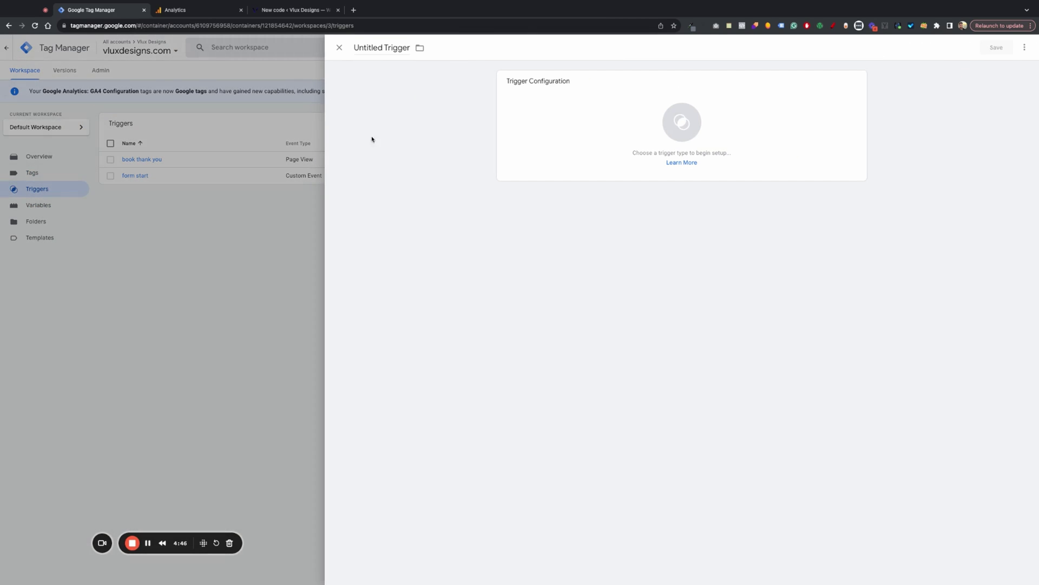
left_click(385, 56)
key("BackSpace")
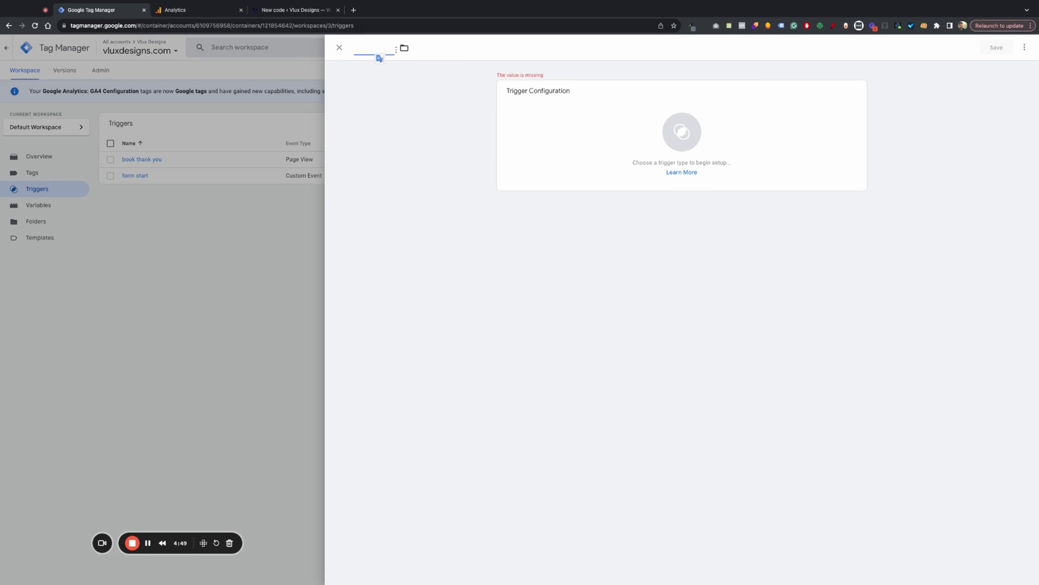
type("Form submit")
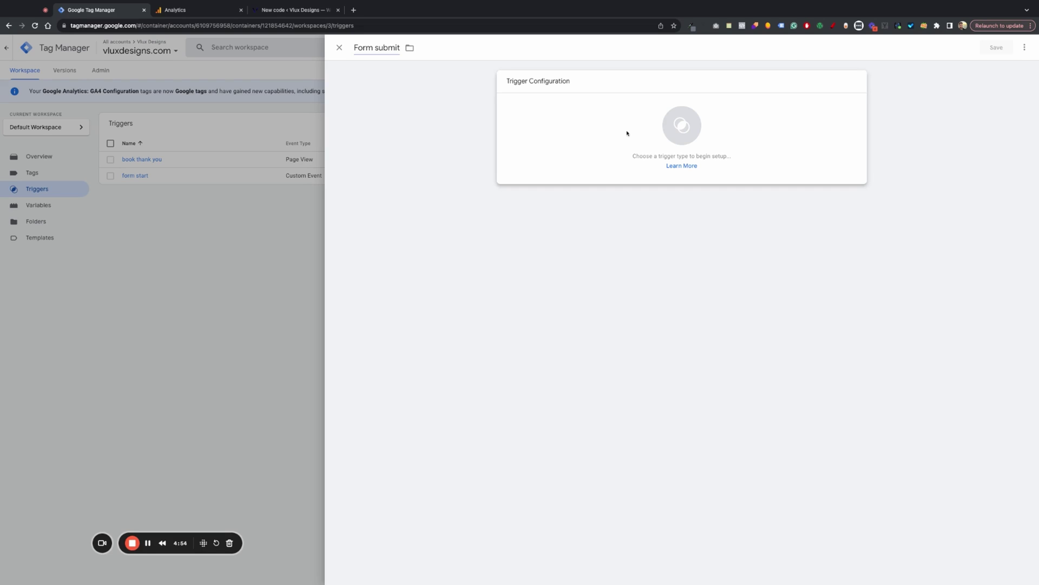
left_click(626, 132)
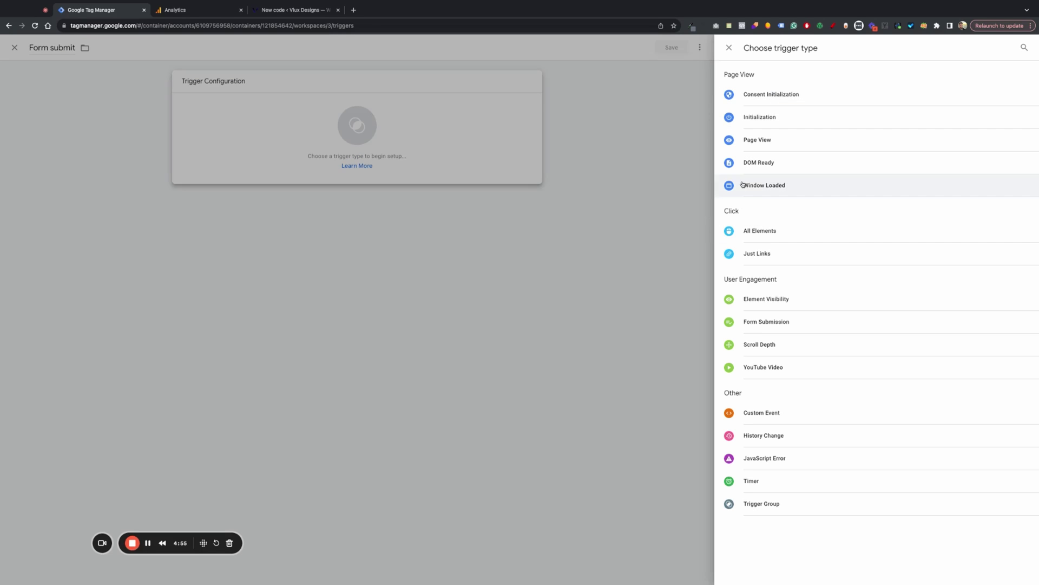
left_click(768, 323)
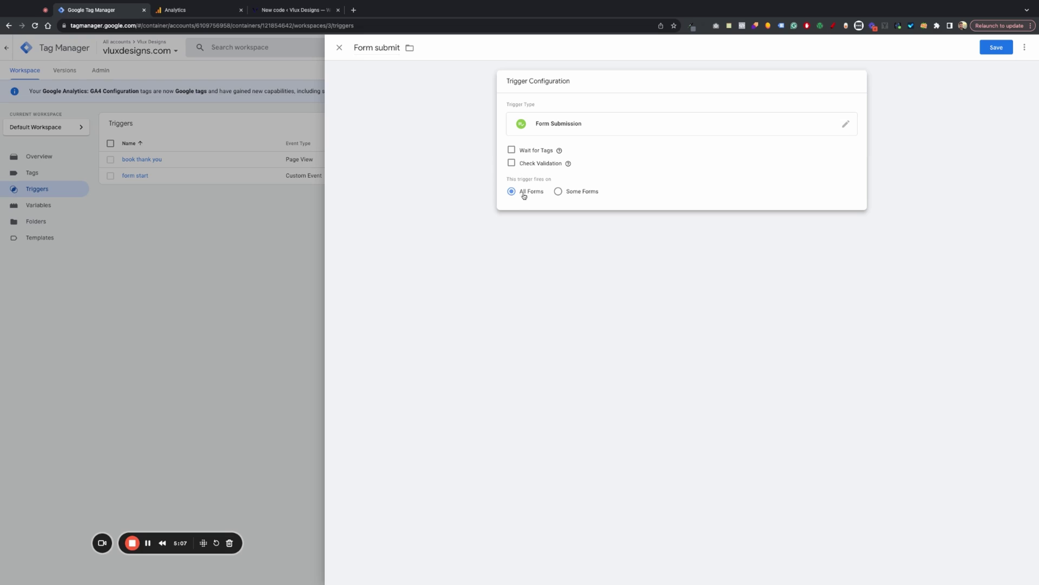
left_click(1000, 52)
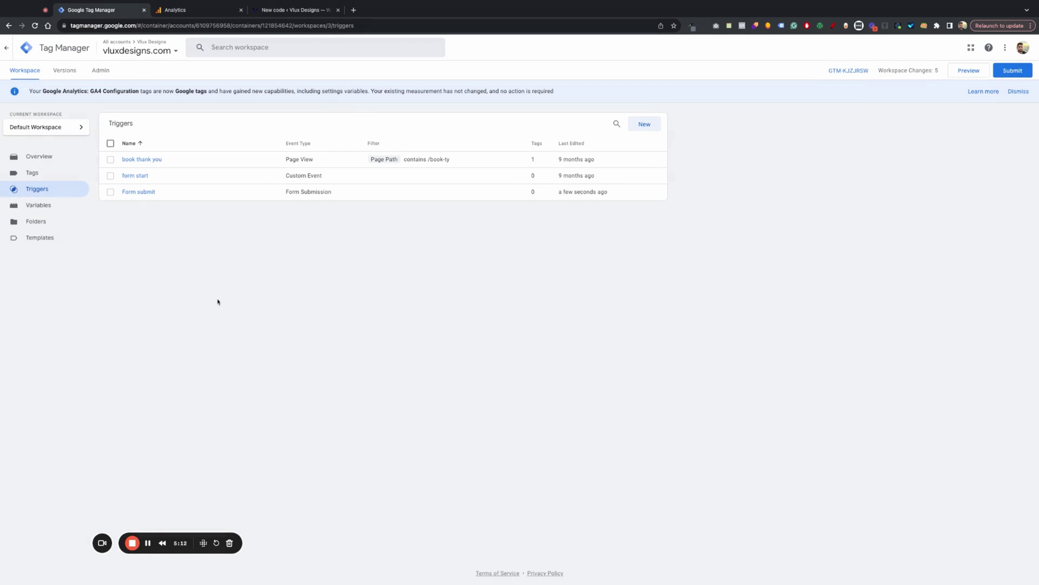
- Create a GA4 Event tag 'Website Form submit' with event name form_submission
left_click(32, 172)
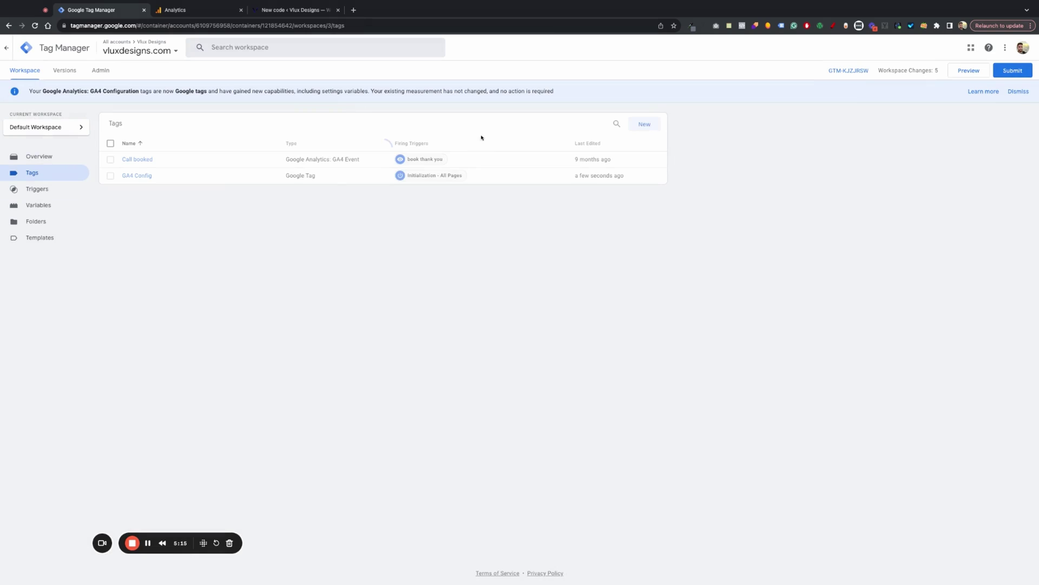
left_click(644, 124)
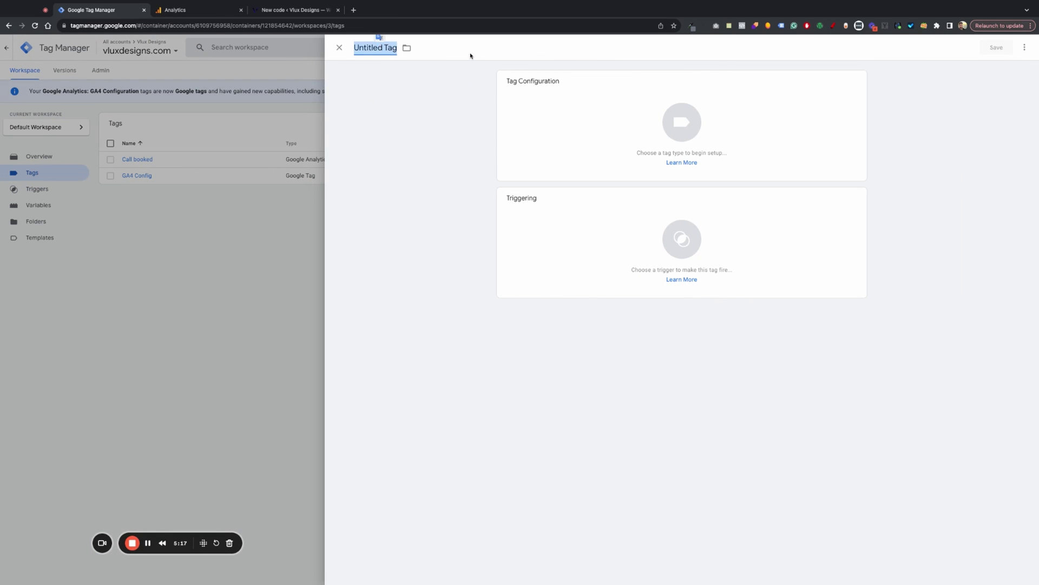
type("Website Form")
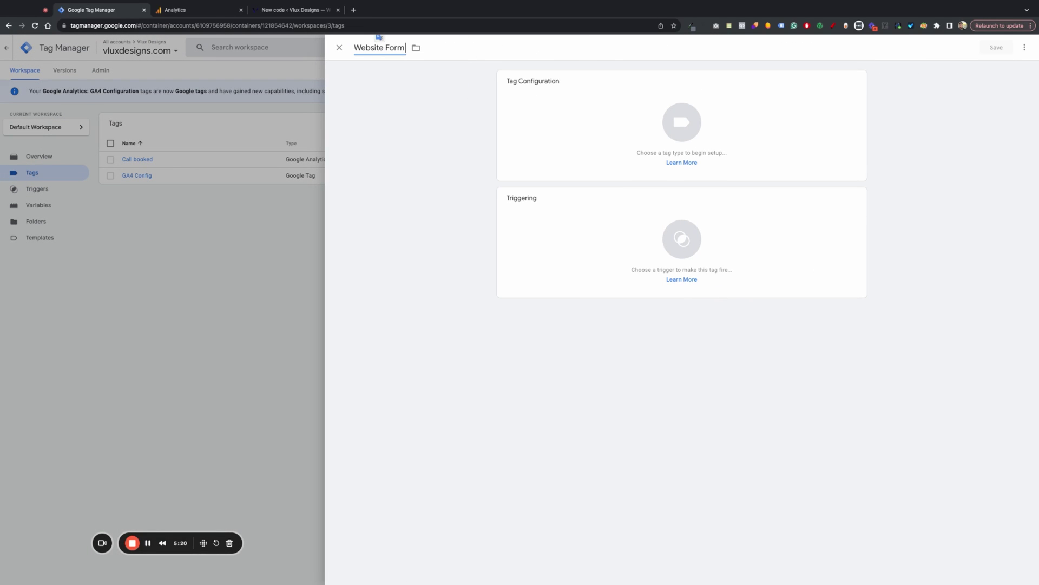
type(" submit")
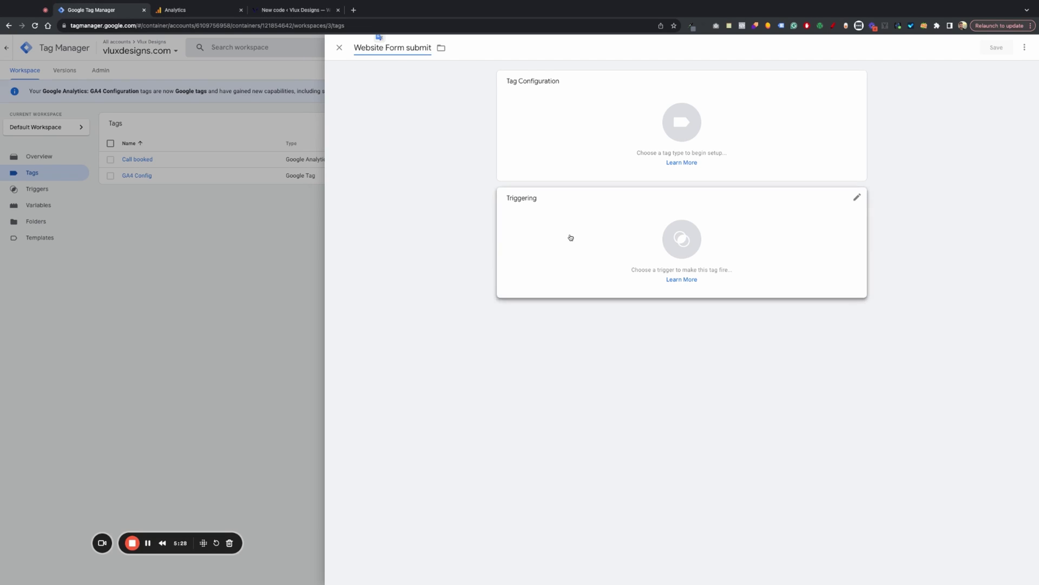
left_click(559, 132)
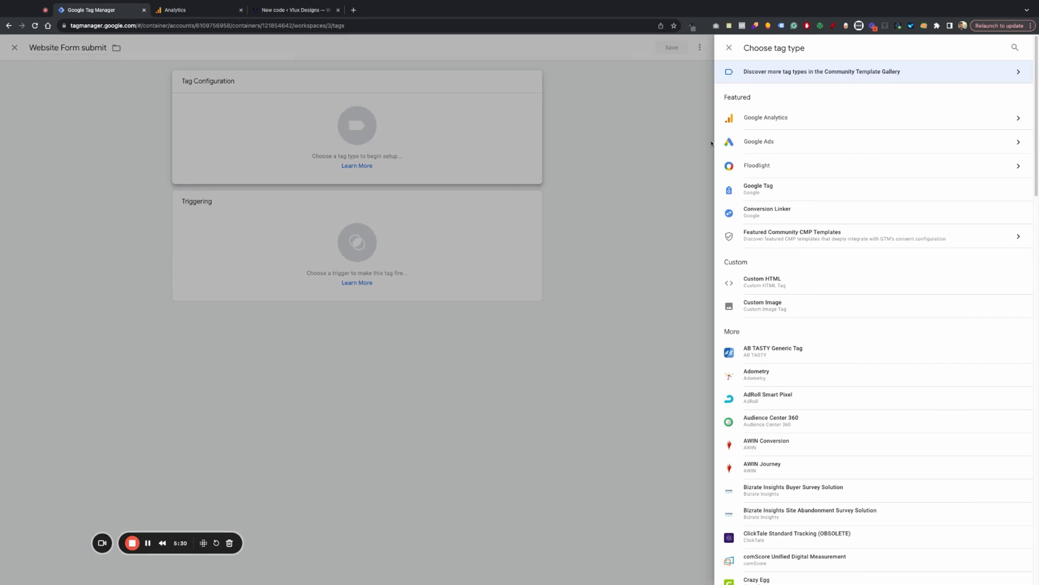
left_click(798, 124)
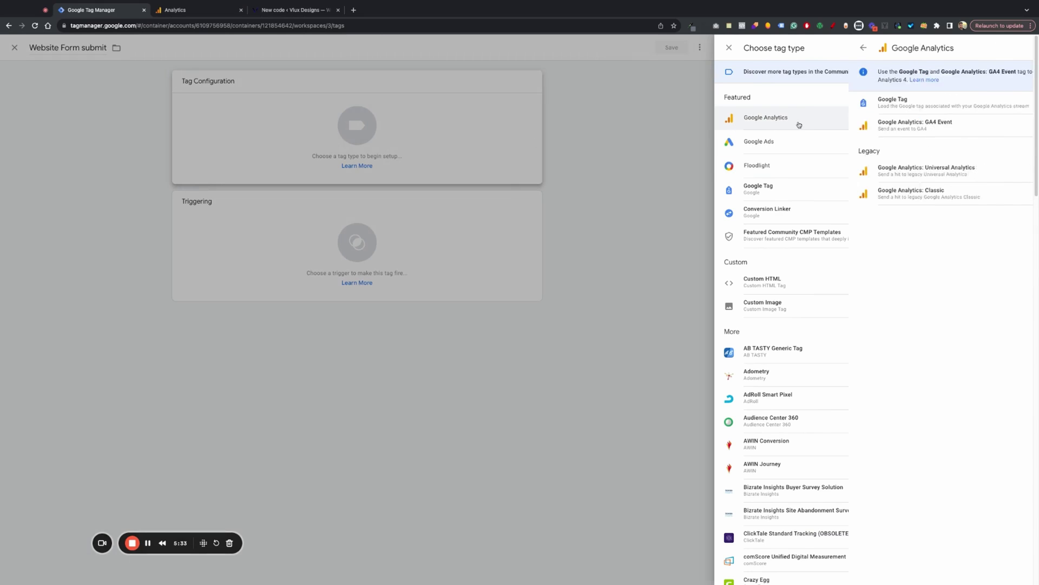
left_click(813, 131)
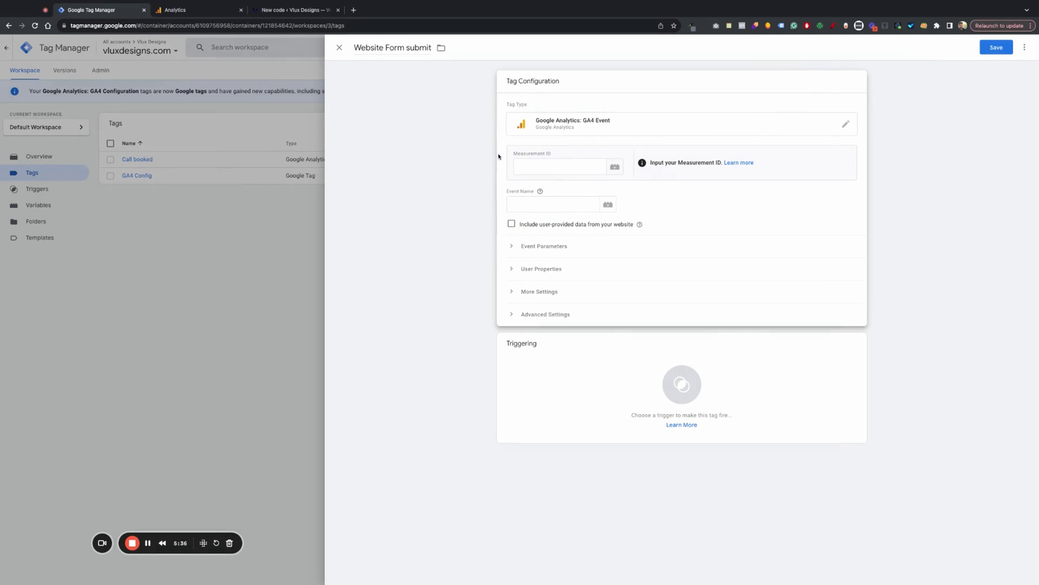
left_click(557, 168)
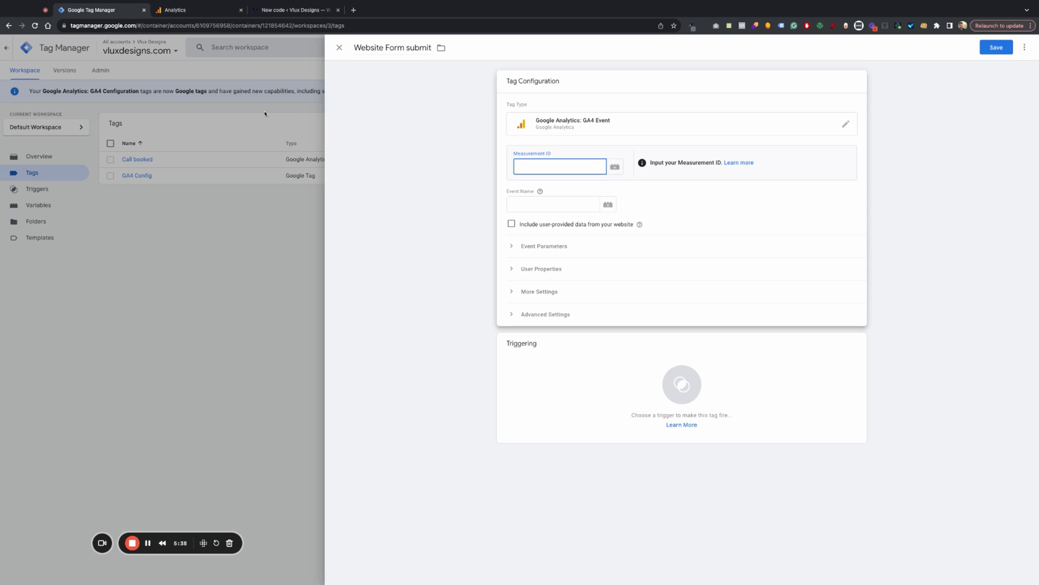
left_click(526, 206)
type("form_submission")
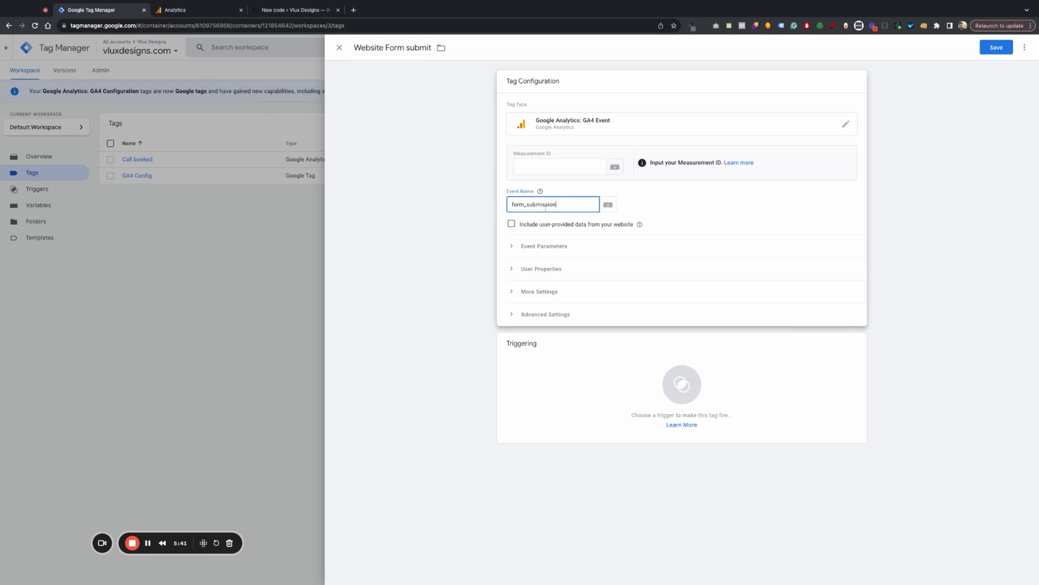
- Paste the web stream's measurement ID into the tag and expand Event Parameters
left_click(193, 12)
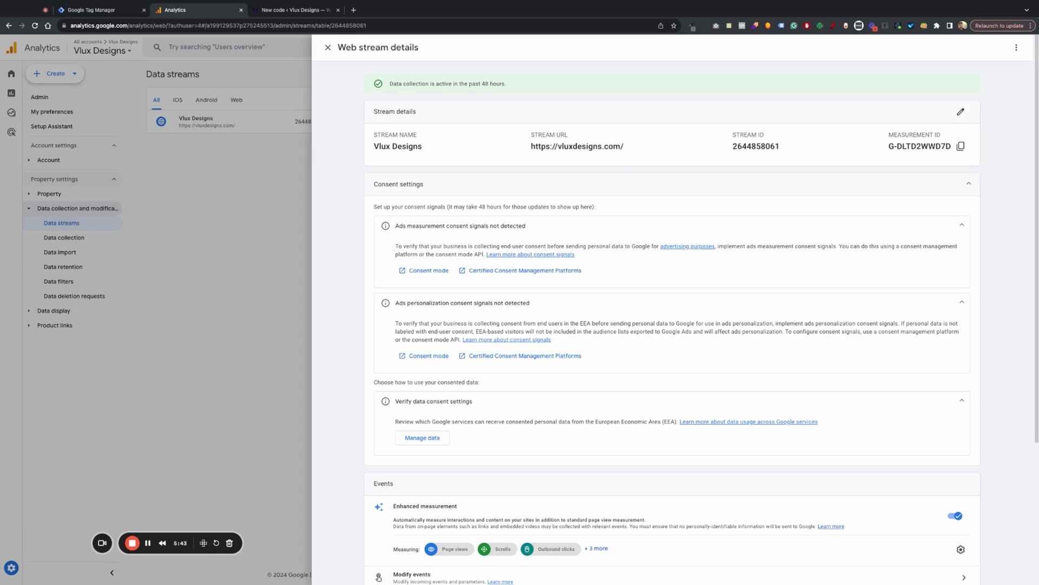
left_click(961, 146)
left_click(95, 11)
left_click(543, 168)
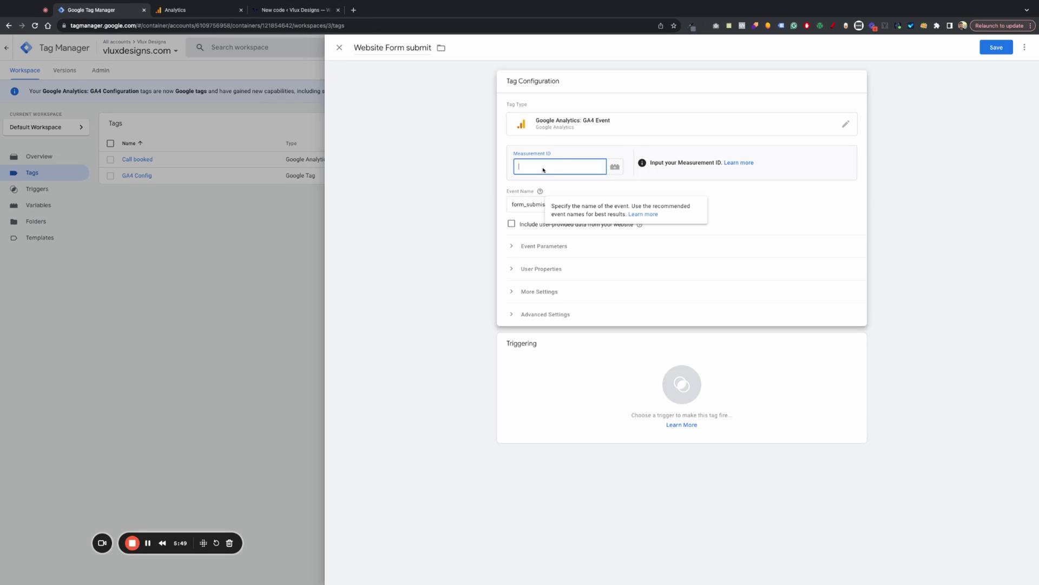
key("super+v")
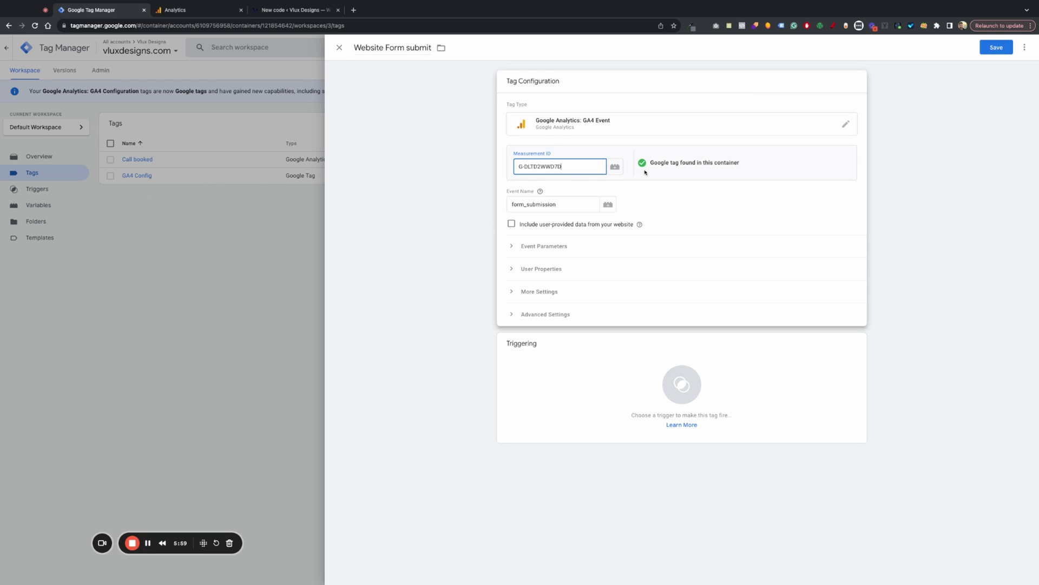
left_click(537, 246)
- Add an event parameter page_path with value {{Page Path}}
left_click(547, 305)
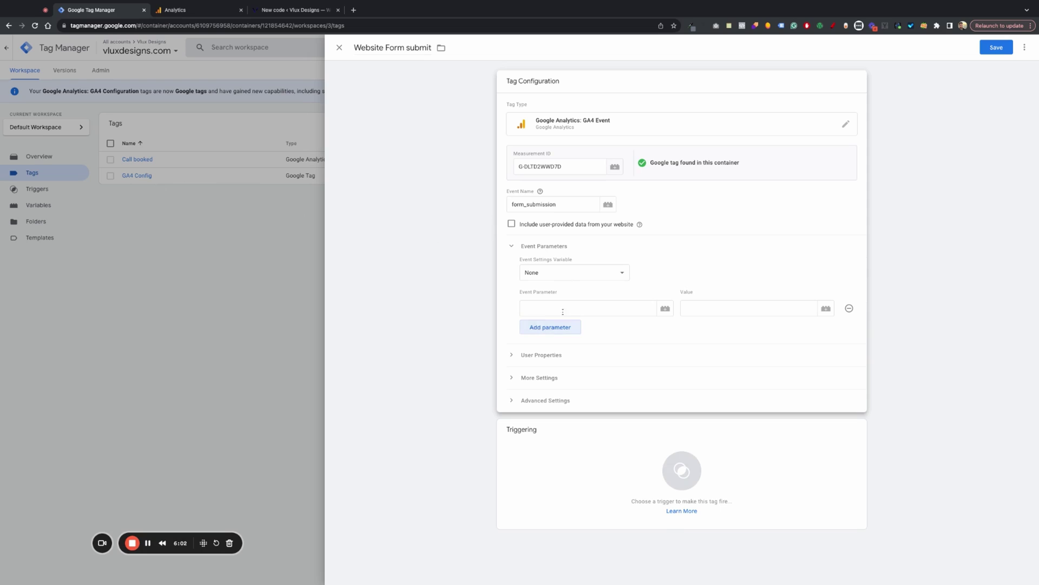
left_click(565, 310)
type("page_path")
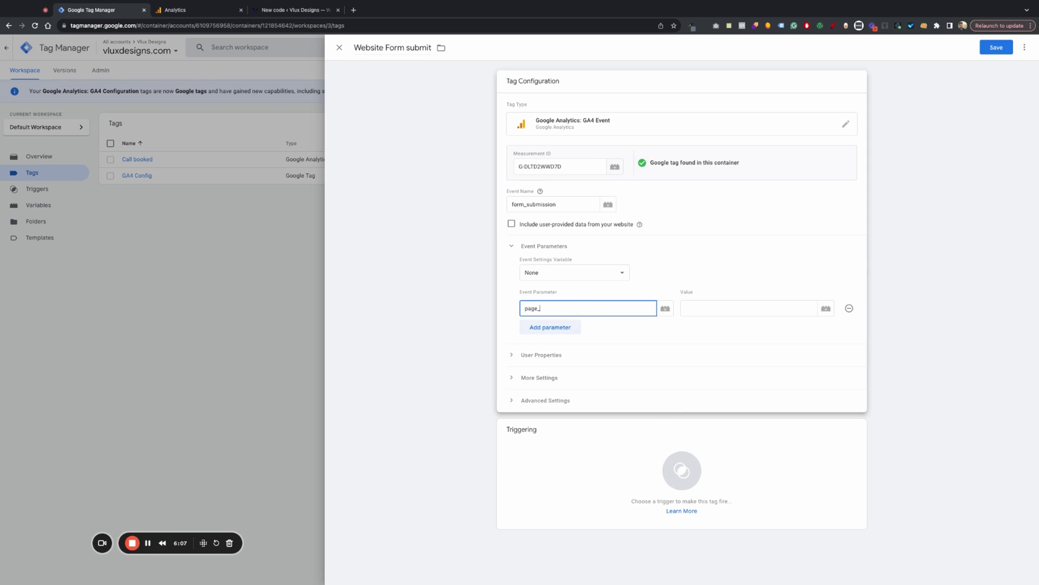
left_click(695, 310)
left_click(825, 309)
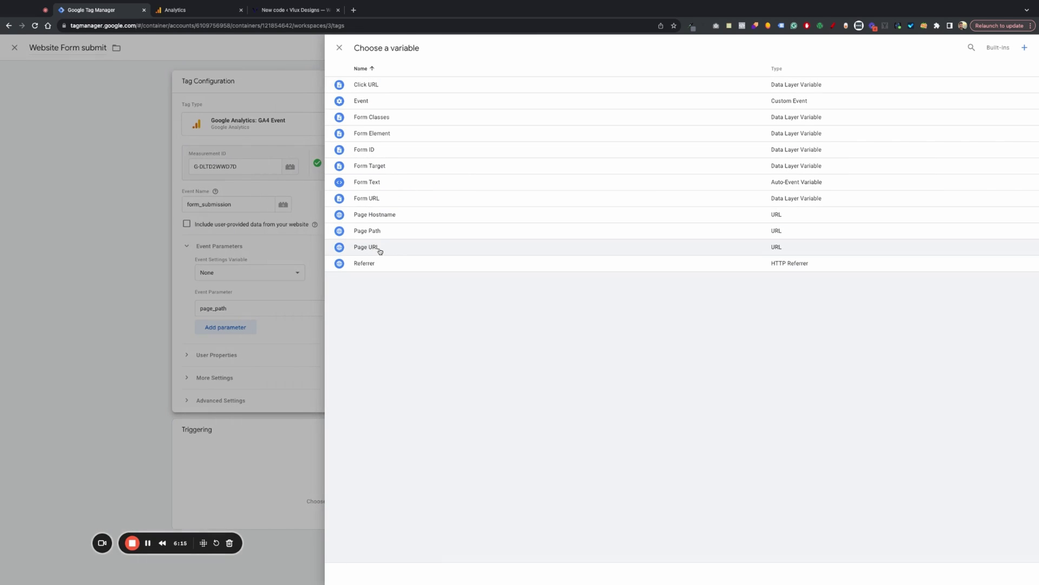
left_click(382, 231)
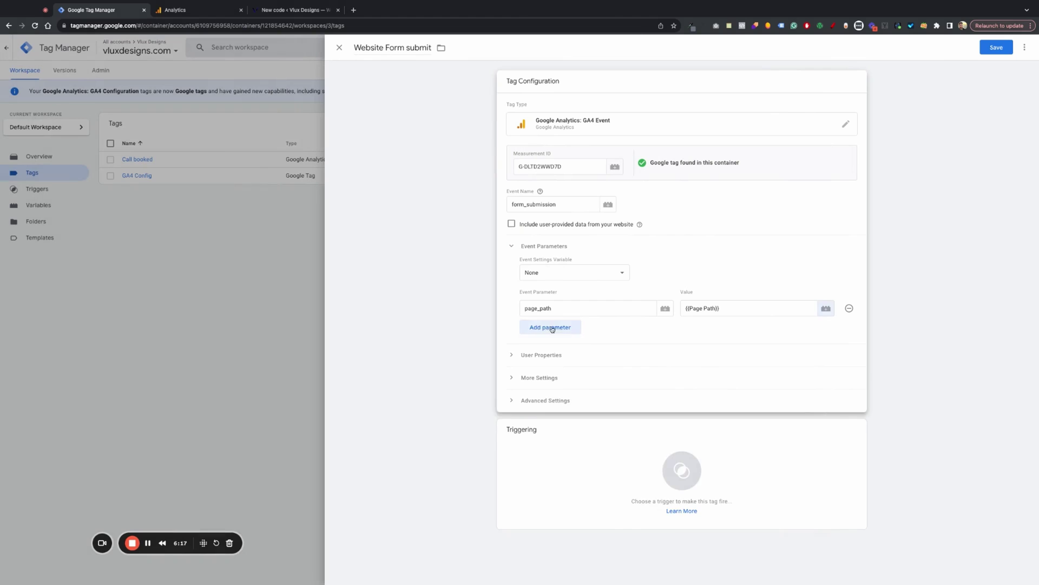
- Add a second event parameter referrer with value {{Referrer}}
left_click(551, 327)
left_click(826, 331)
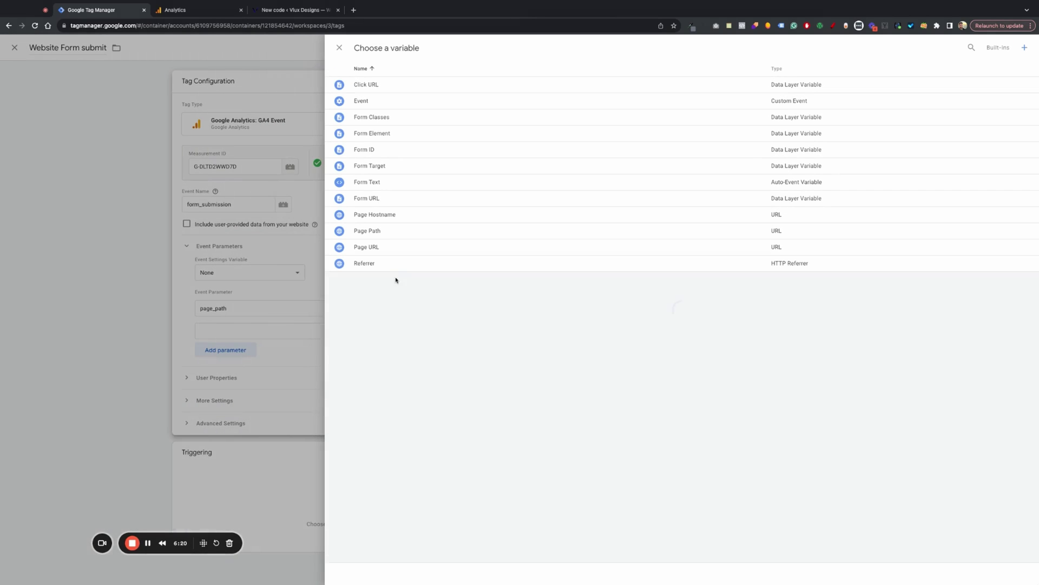
left_click(395, 263)
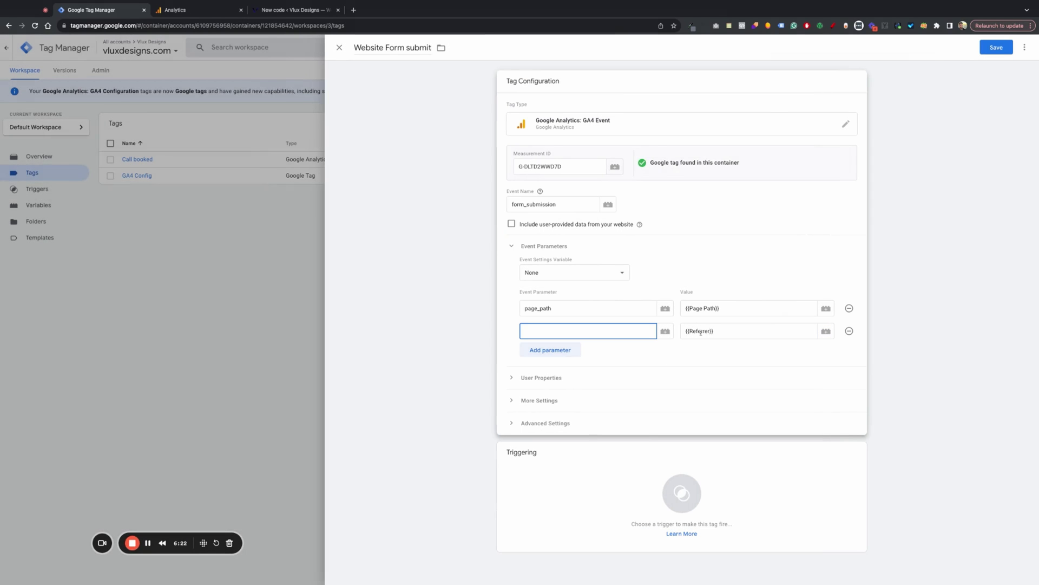
double_click(701, 331)
left_click_drag(711, 332, 711, 332)
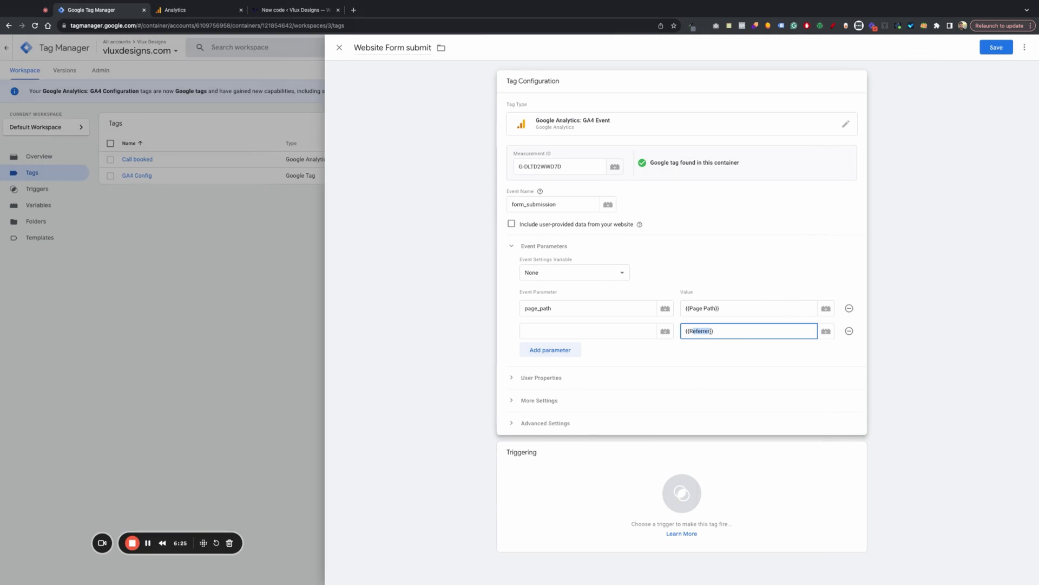
left_click(552, 331)
key("ctrl+v")
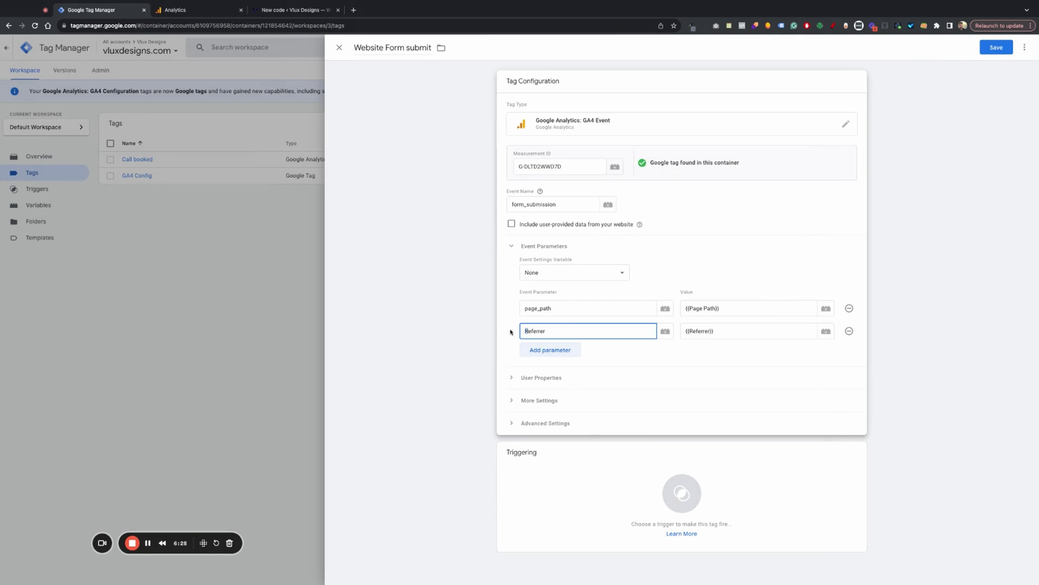
type("r")
left_click(656, 356)
- Attach the Form submit trigger and save the Website Form submit tag
left_click(681, 492)
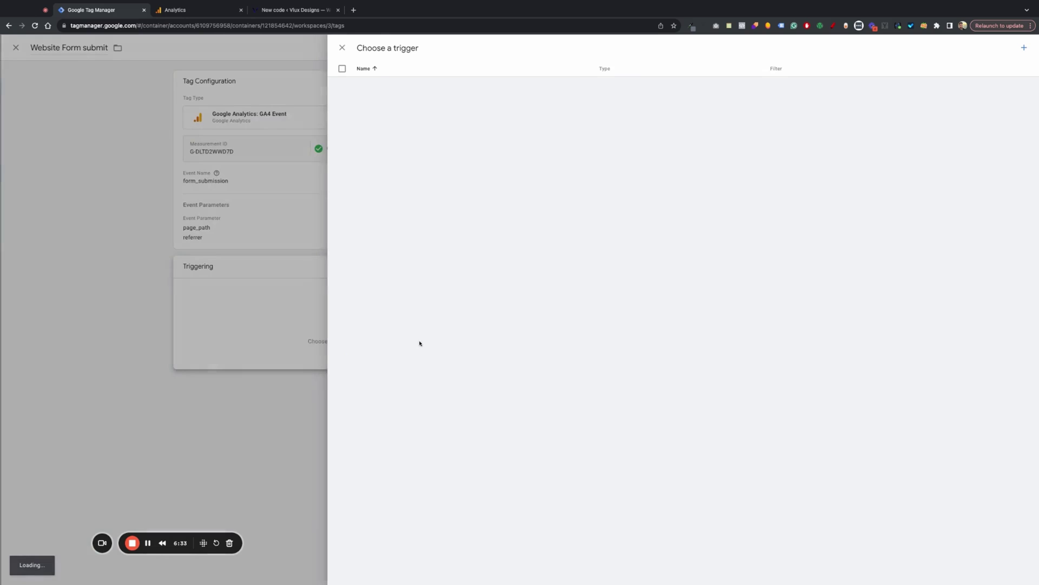
left_click(389, 151)
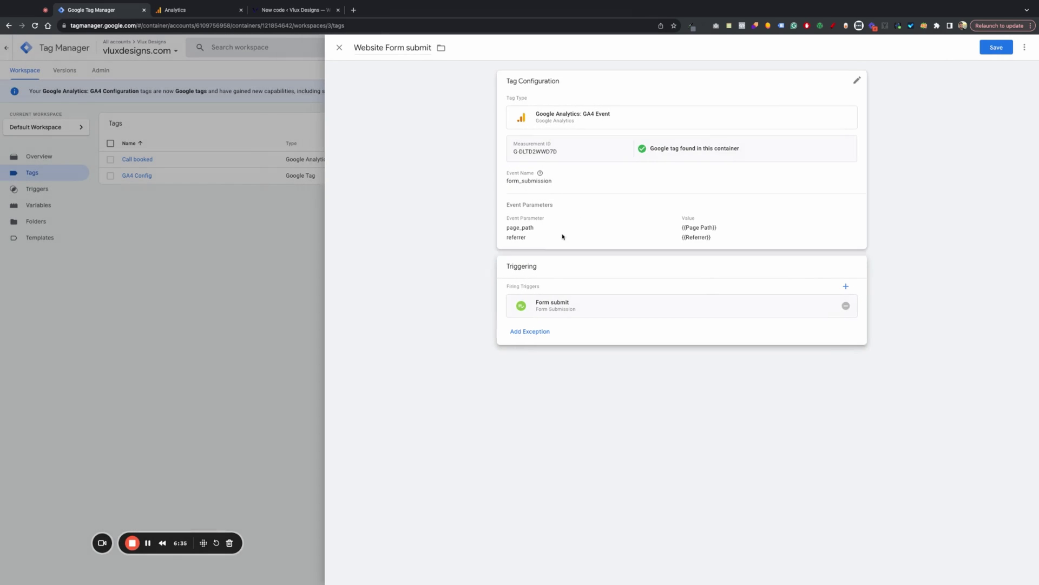
left_click(994, 50)
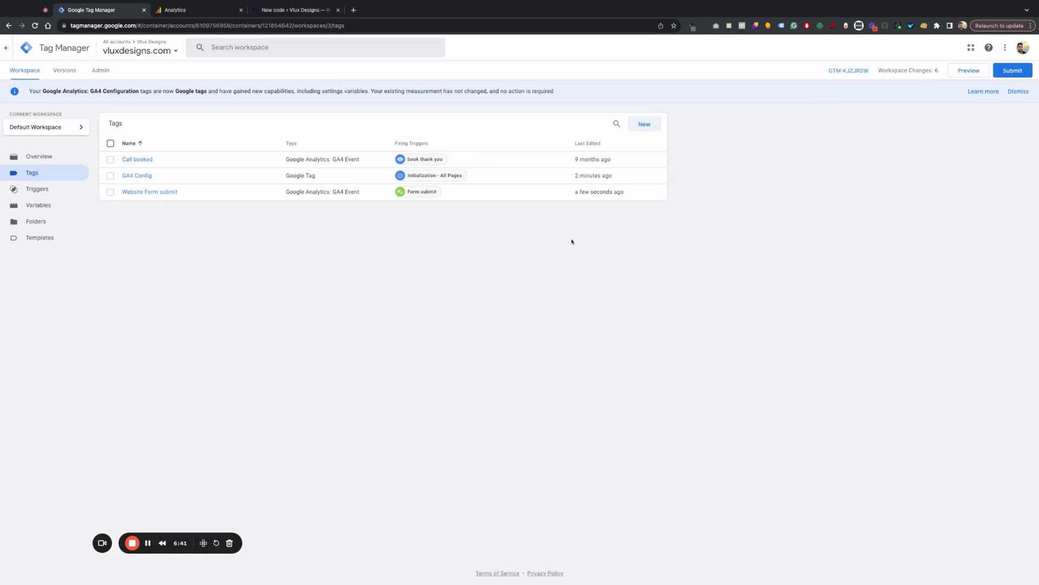
- In Analytics Admin > Custom definitions, start a new custom dimension named 'Page'
left_click(196, 13)
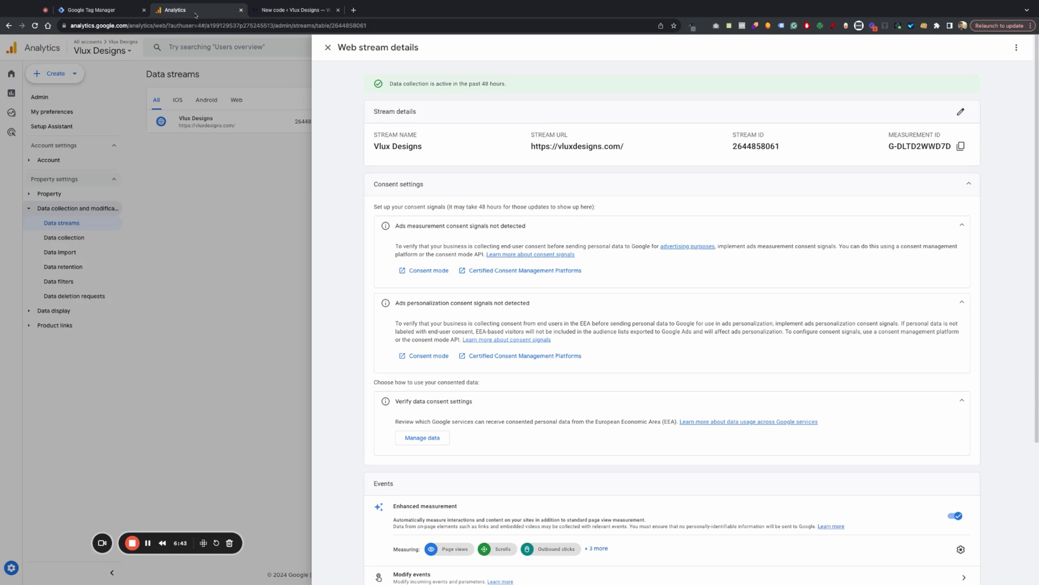
left_click(267, 213)
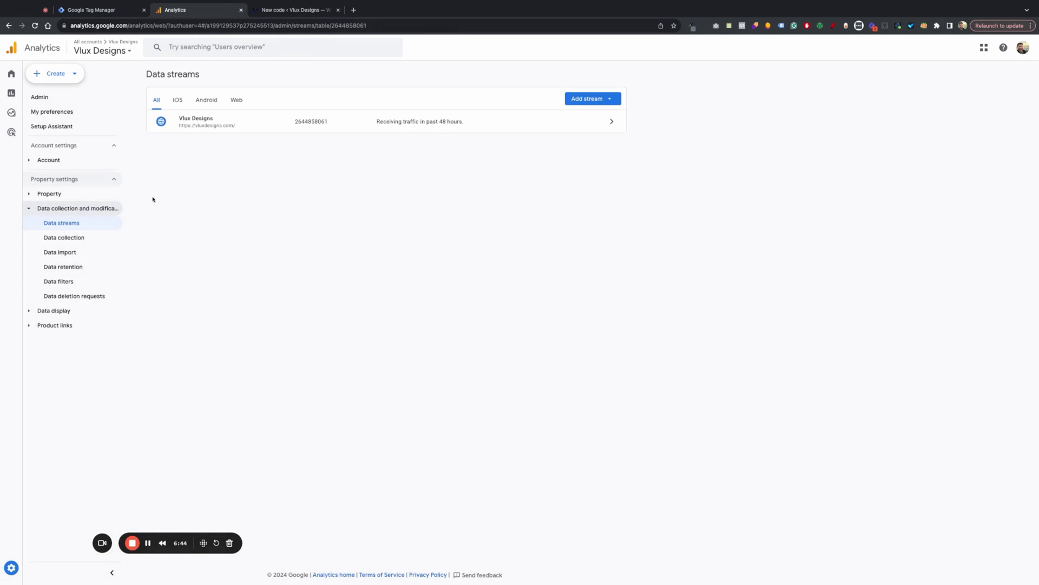
left_click(16, 569)
left_click(191, 428)
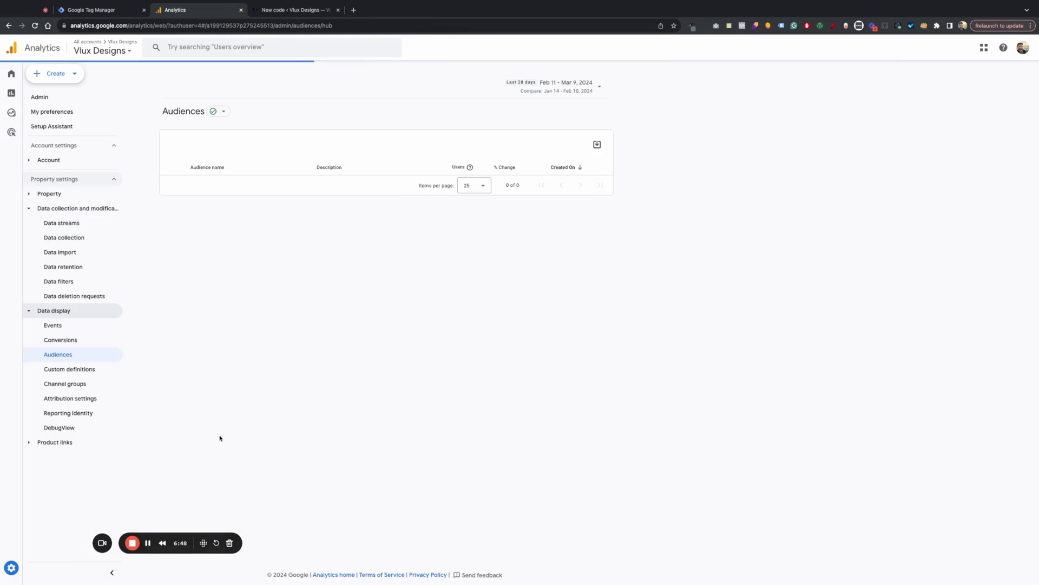
left_click(88, 368)
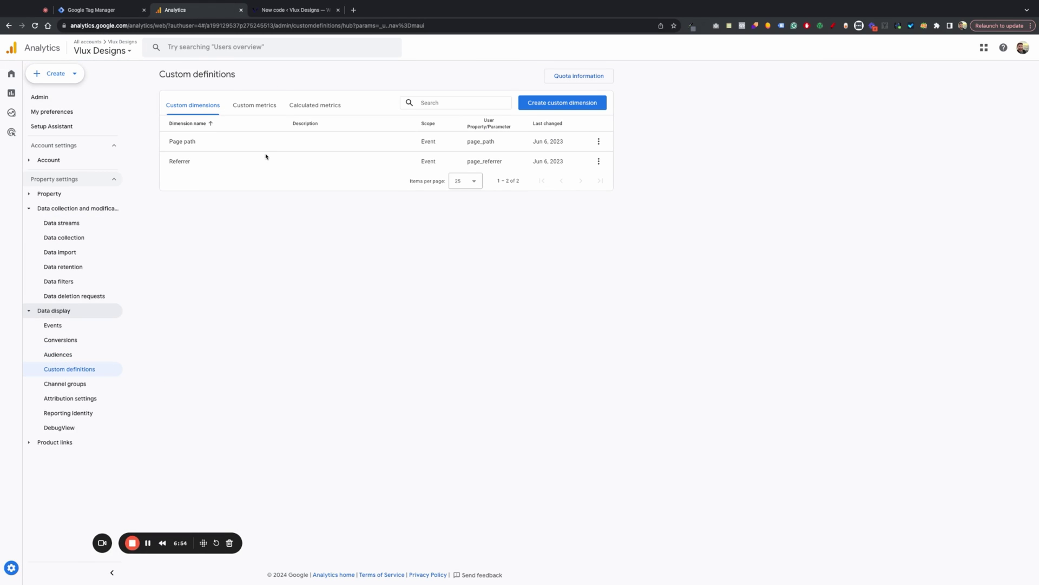
left_click(562, 103)
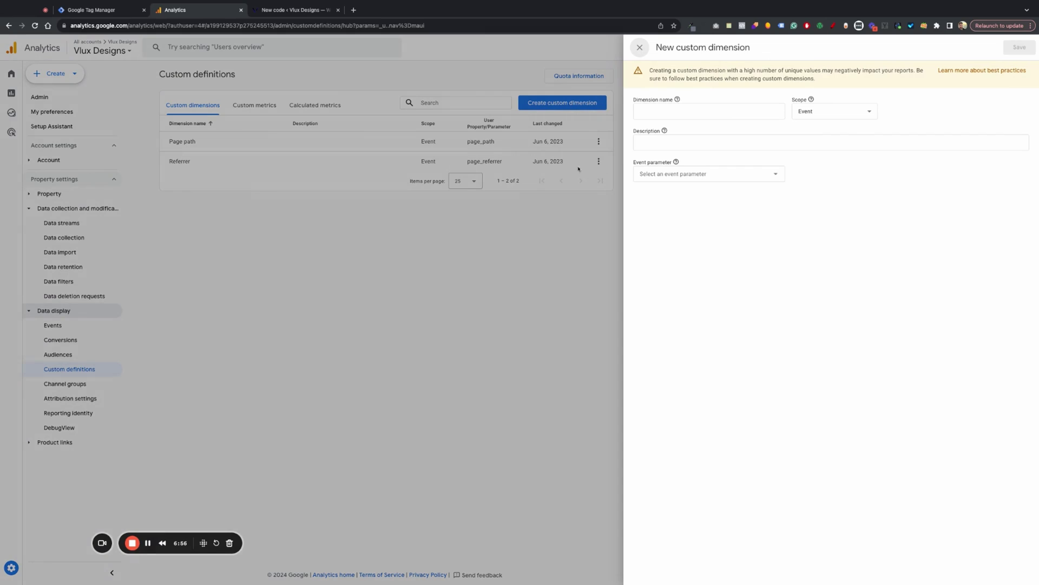
left_click(670, 113)
type("Page path")
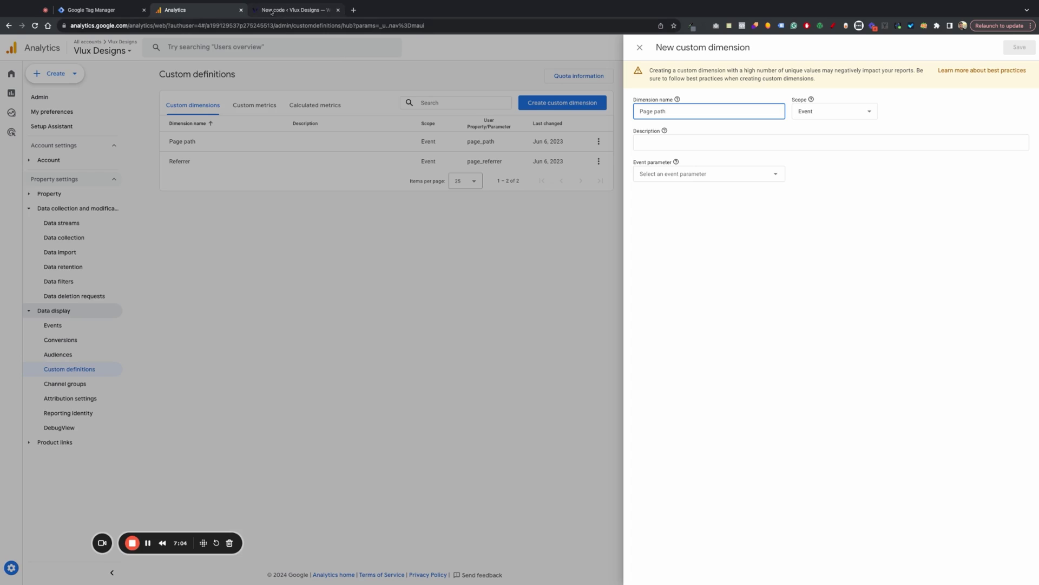
- Copy page_path from the Website Form submit tag into the dimension's event parameter, then close the form
left_click(92, 10)
left_click(182, 194)
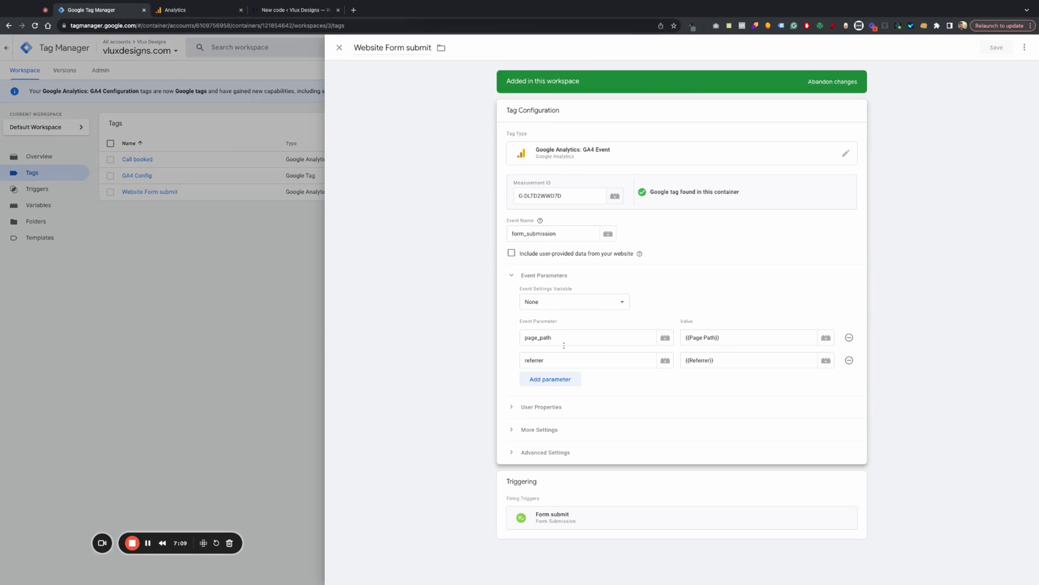
left_click(562, 241)
double_click(538, 337)
key("ctrl+c")
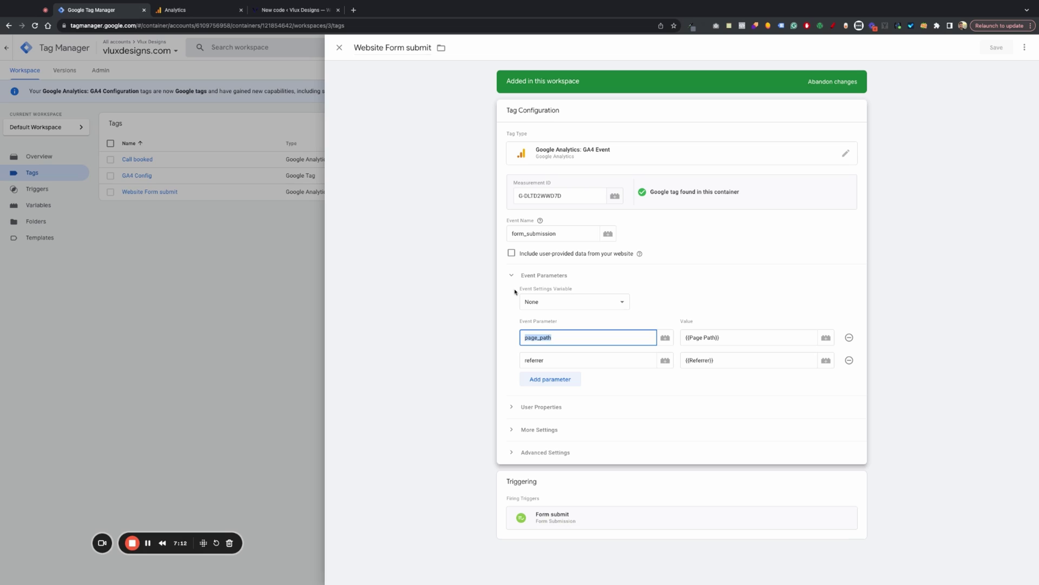
left_click(227, 7)
left_click(682, 184)
key("ctrl+v")
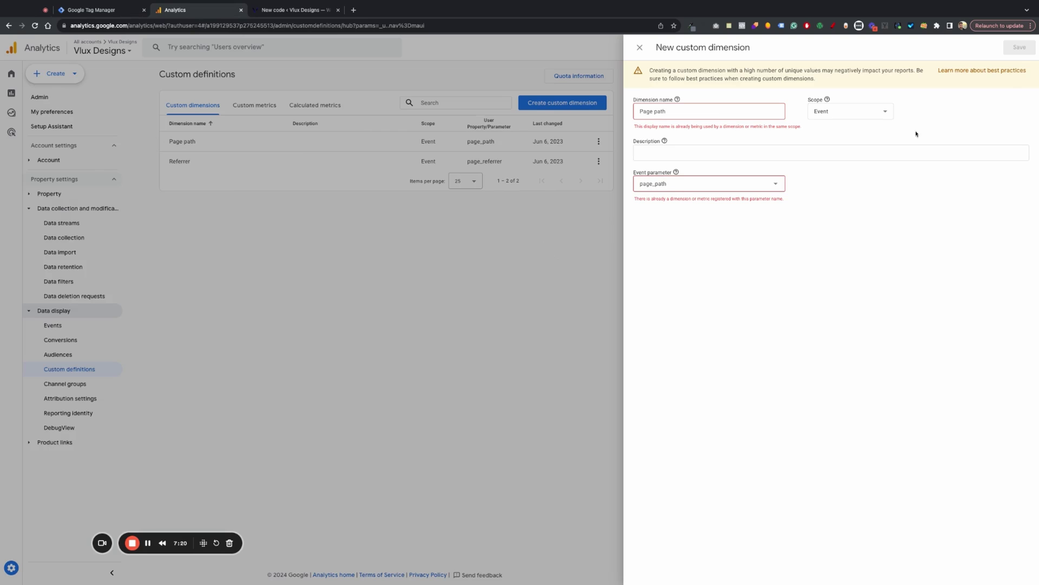
left_click(489, 292)
- Save a new event-scoped dimension 'Visitor came from' on the referrer event parameter
double_click(199, 162)
key("ctrl+c")
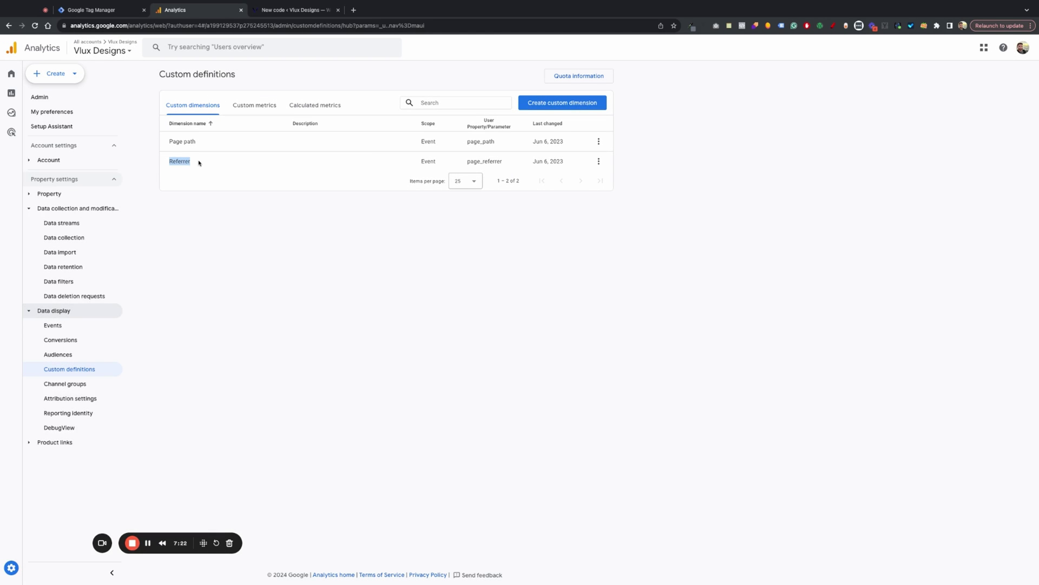
left_click(575, 104)
left_click(702, 113)
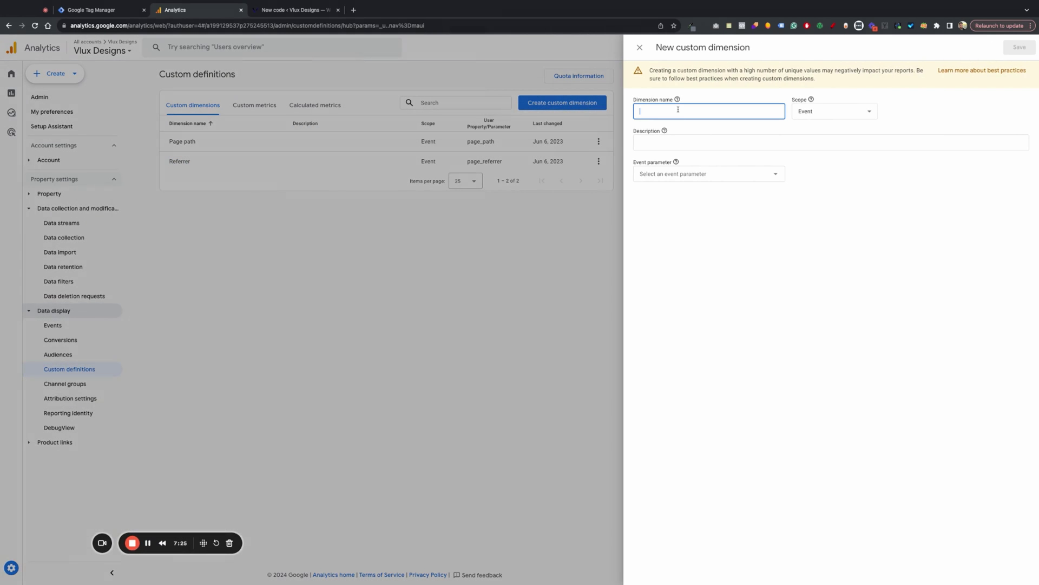
key("ctrl+v")
key("ctrl+a")
key("BackSpace")
type("Visitor came fro")
left_click(685, 174)
key("ctrl+v")
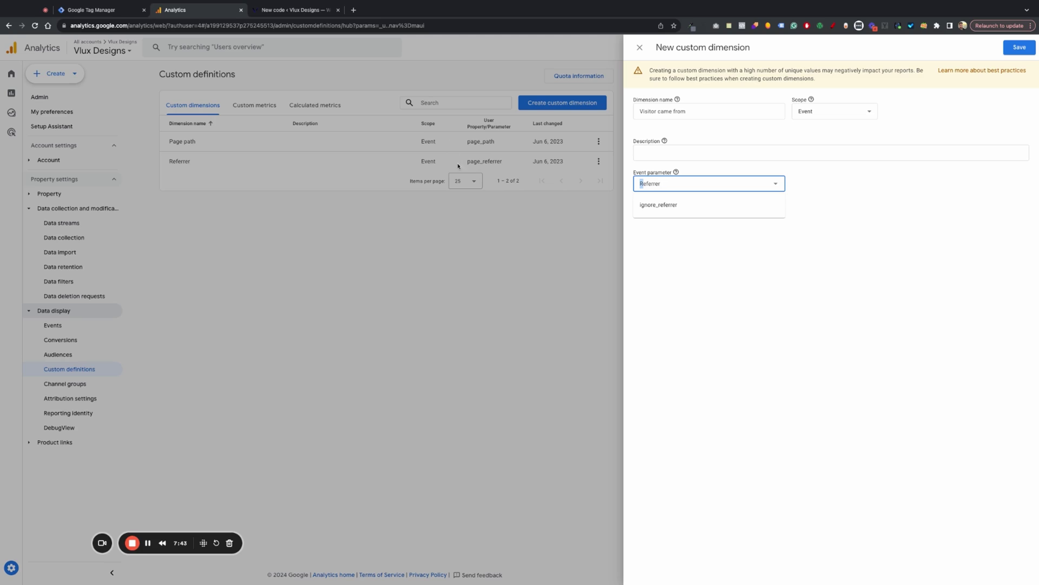
type("r")
left_click(758, 166)
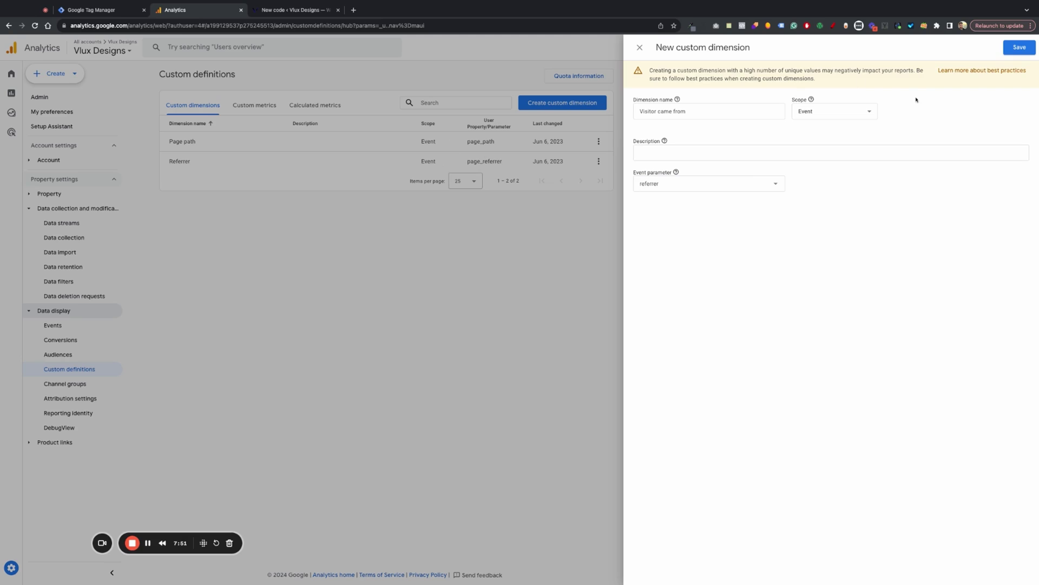
left_click(1019, 47)
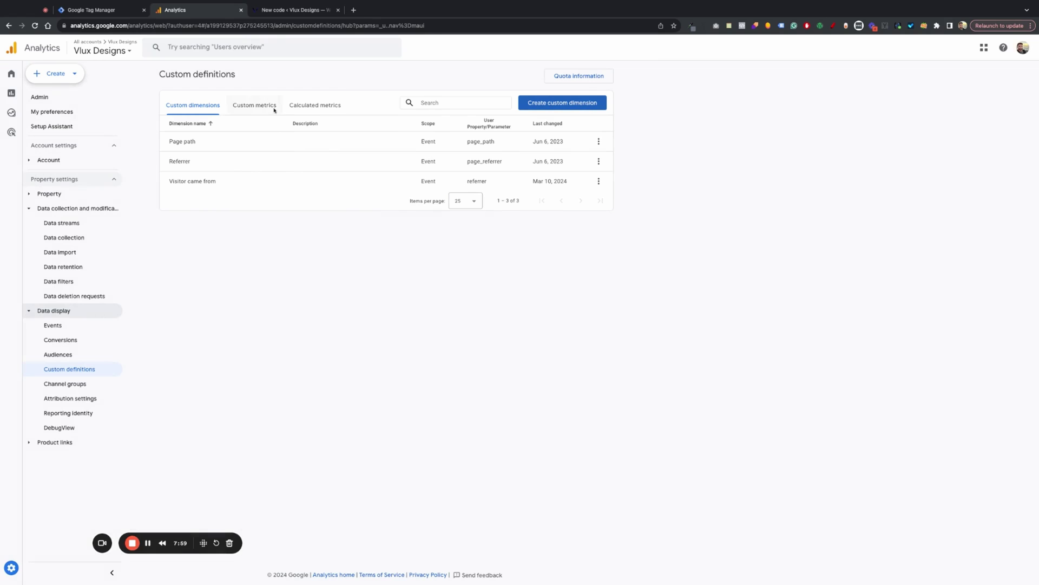
- Start a new Tag Manager trigger named 'Phone call click'
left_click(295, 10)
left_click(211, 10)
left_click(103, 11)
left_click(270, 276)
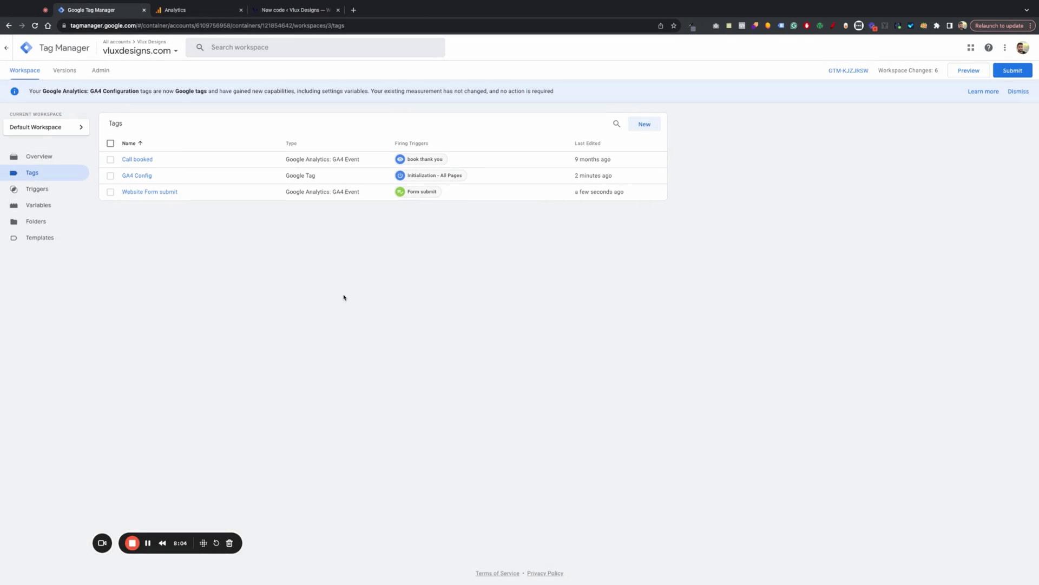
left_click(38, 188)
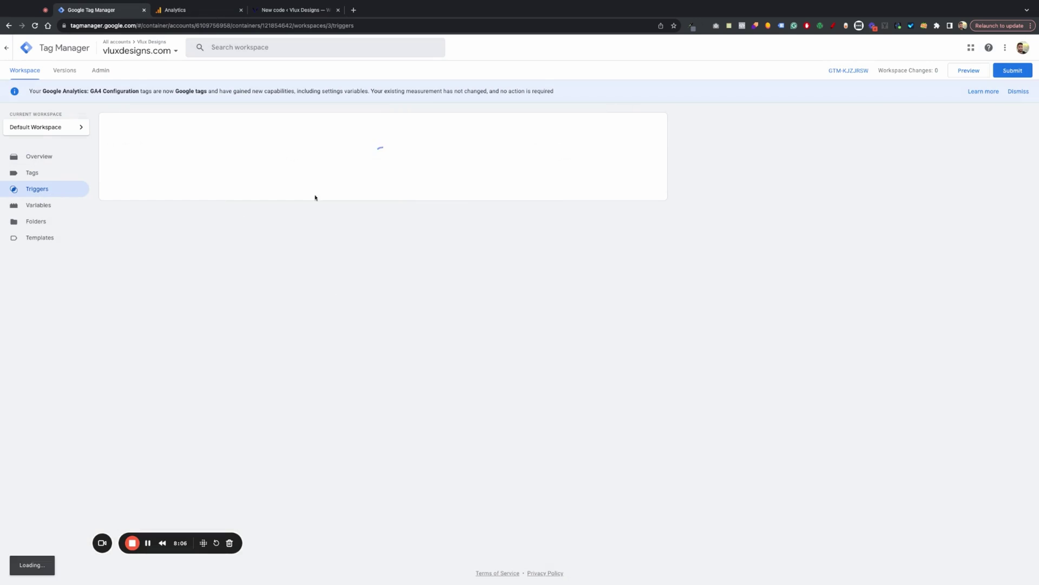
left_click(644, 125)
left_click(399, 51)
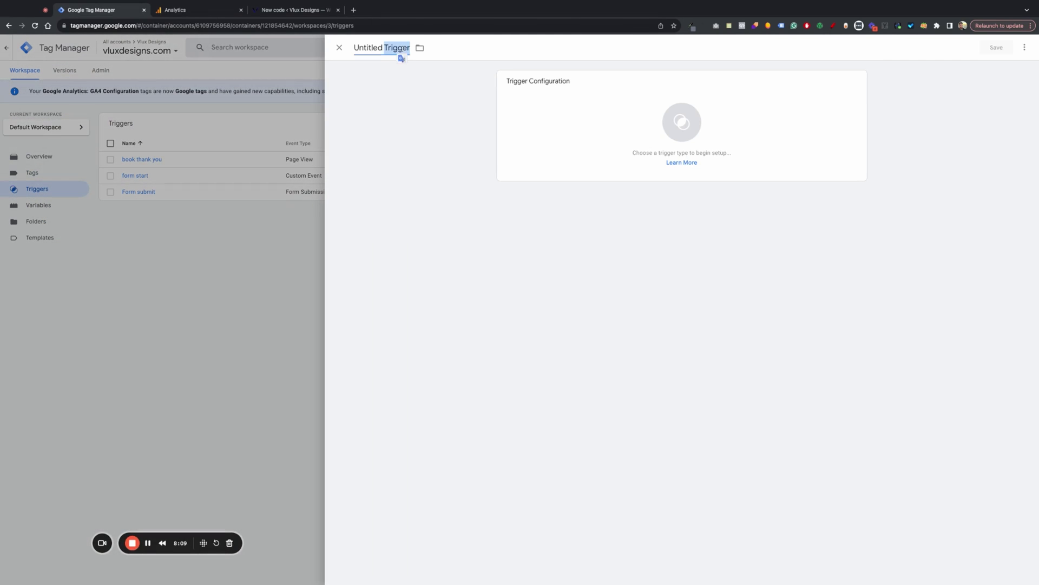
key("BackSpace")
type("Phone call click")
- Make it a Just Links trigger on Some Link Clicks where Click URL starts with 'tel', and save
left_click(682, 125)
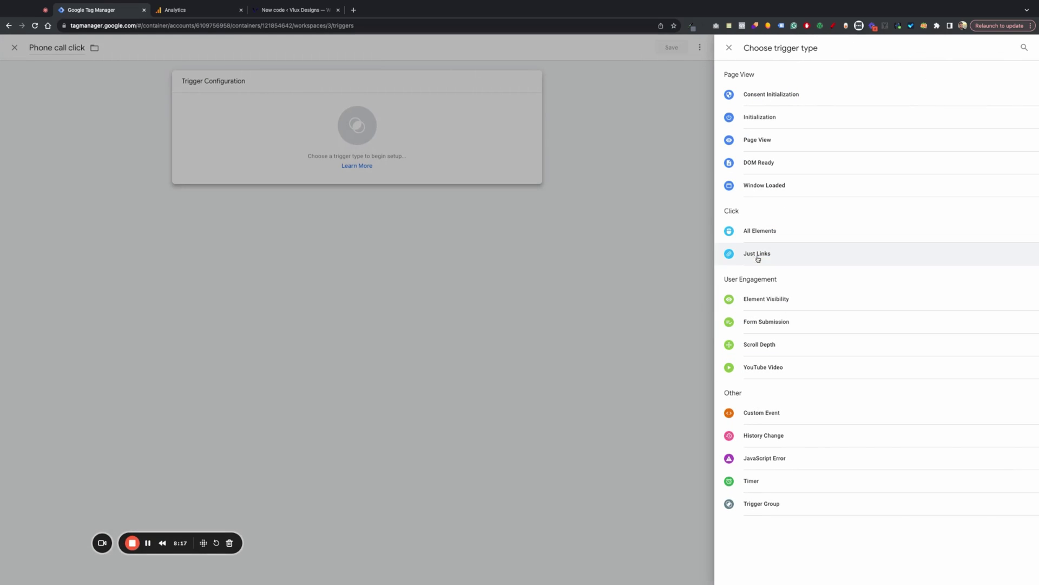
left_click(771, 255)
left_click(595, 192)
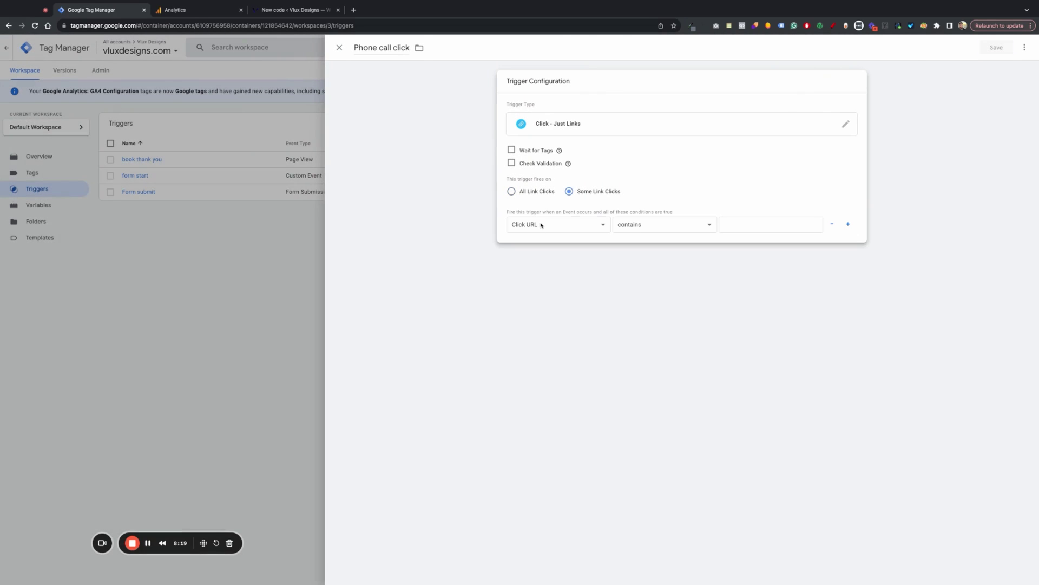
left_click(639, 225)
key("s")
key("Tab")
type("tel")
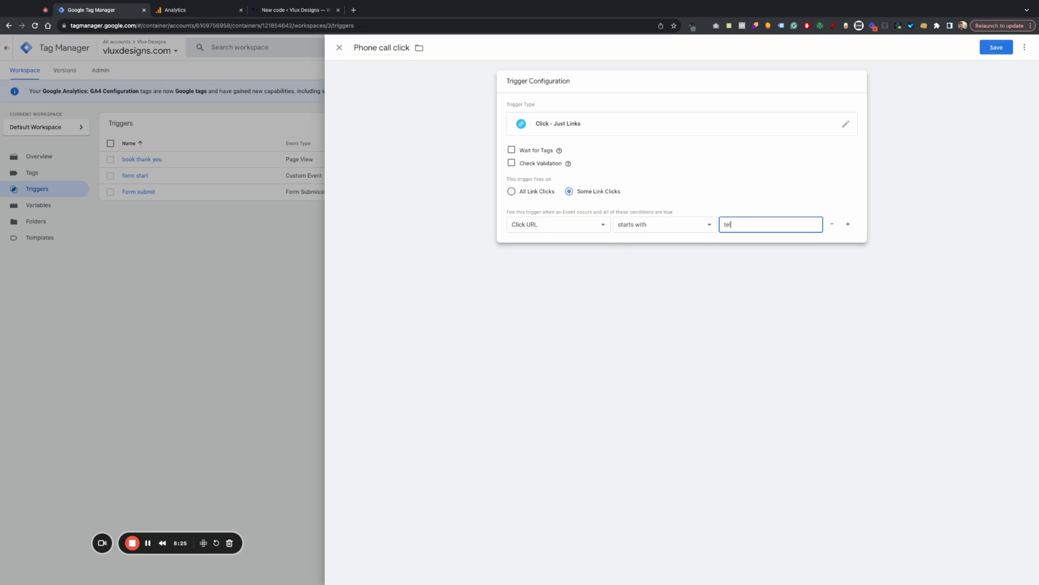
left_click(291, 11)
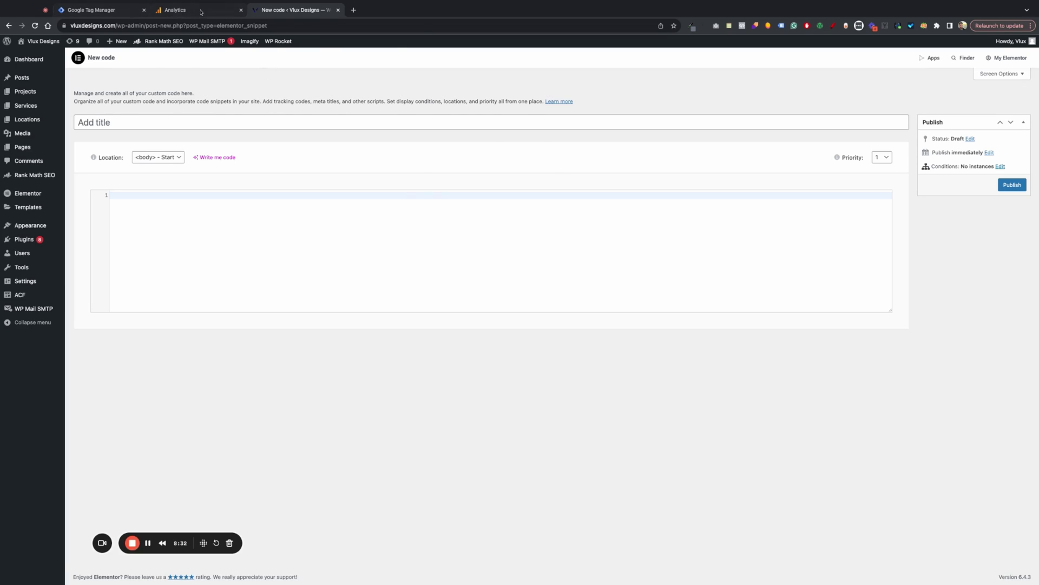
left_click(201, 12)
left_click(114, 10)
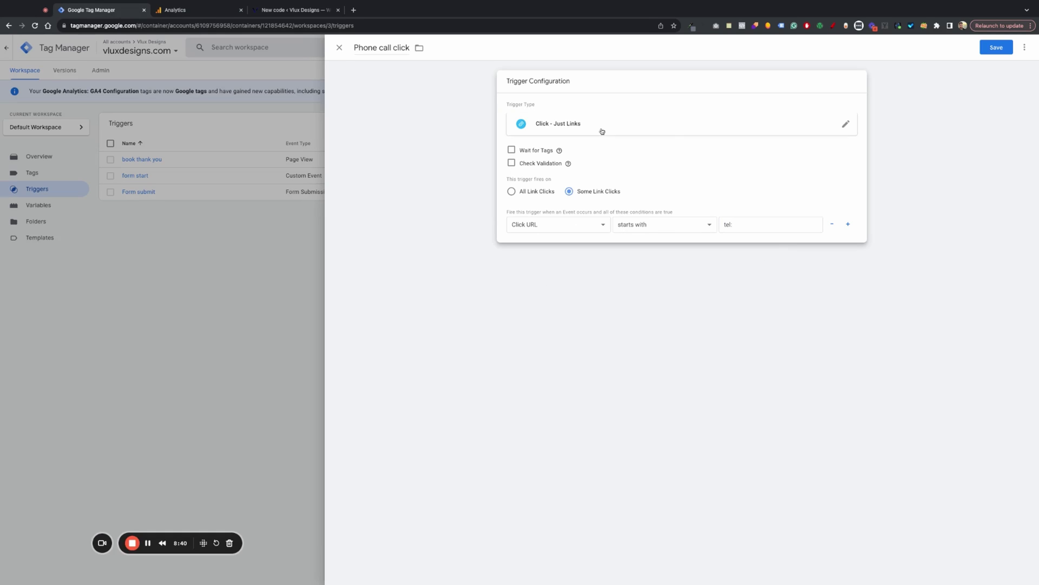
left_click(996, 47)
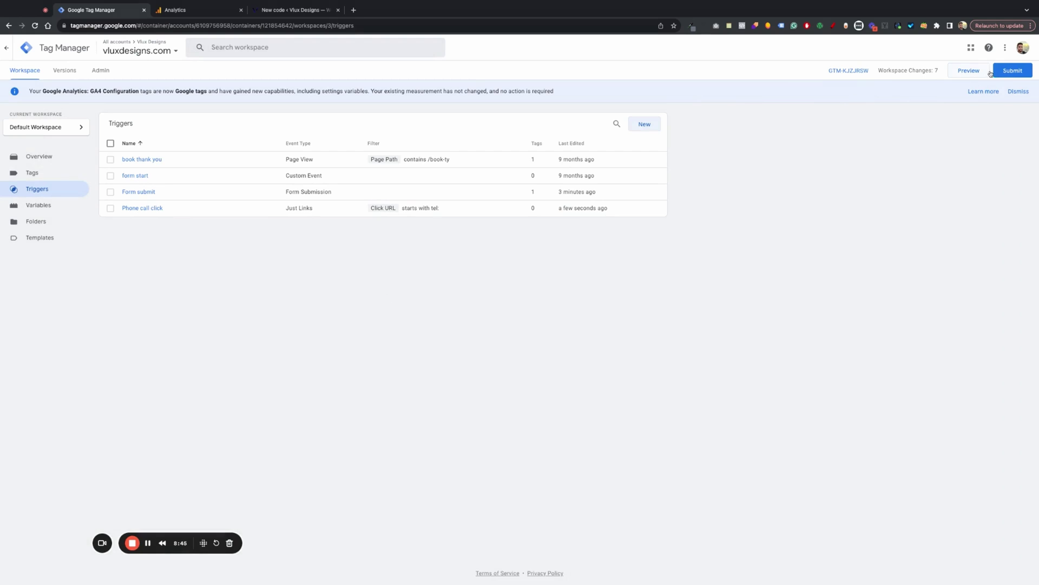
- Start another new trigger named 'Email click'
left_click(652, 128)
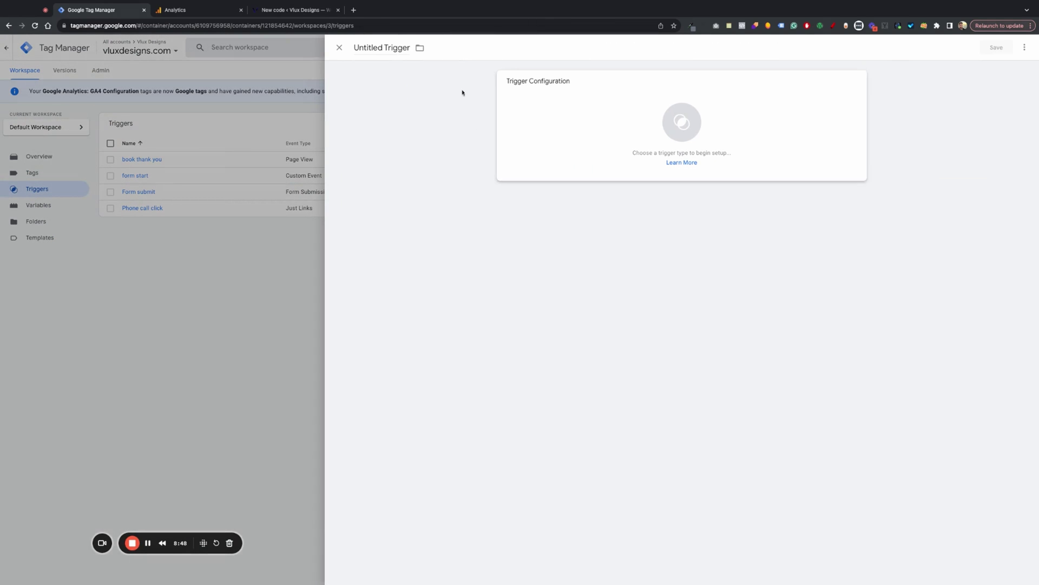
left_click(382, 48)
key("BackSpace")
type("Email")
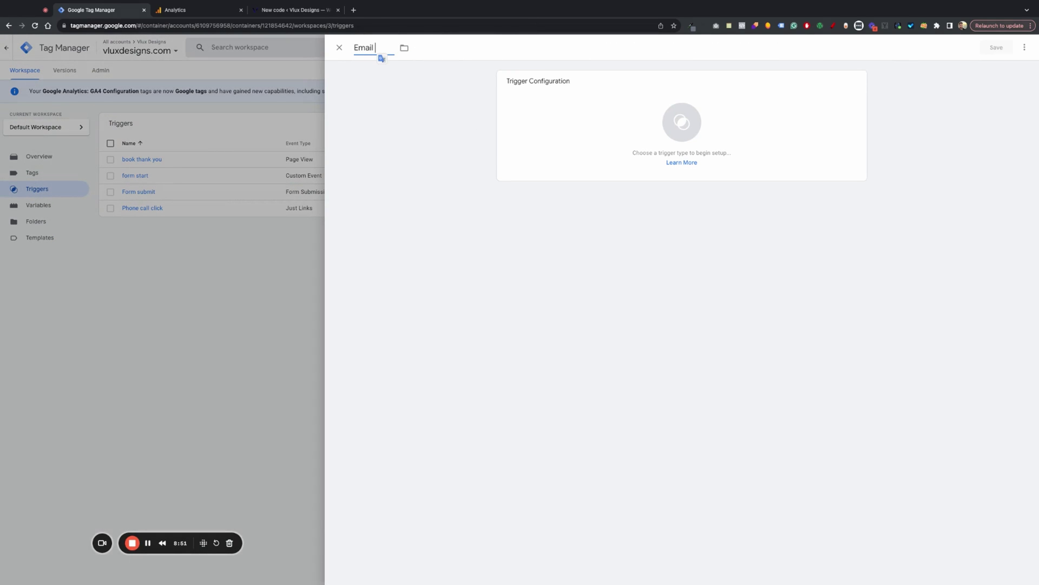
type(" click")
- Make it fire on Some Link Clicks where Click URL contains mailto:, and save it
left_click(610, 134)
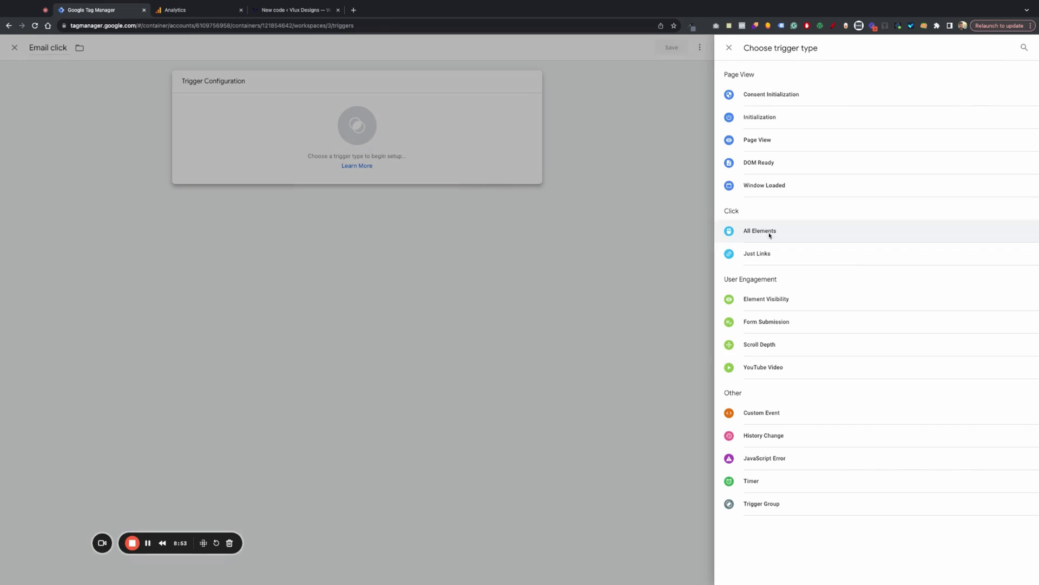
left_click(772, 253)
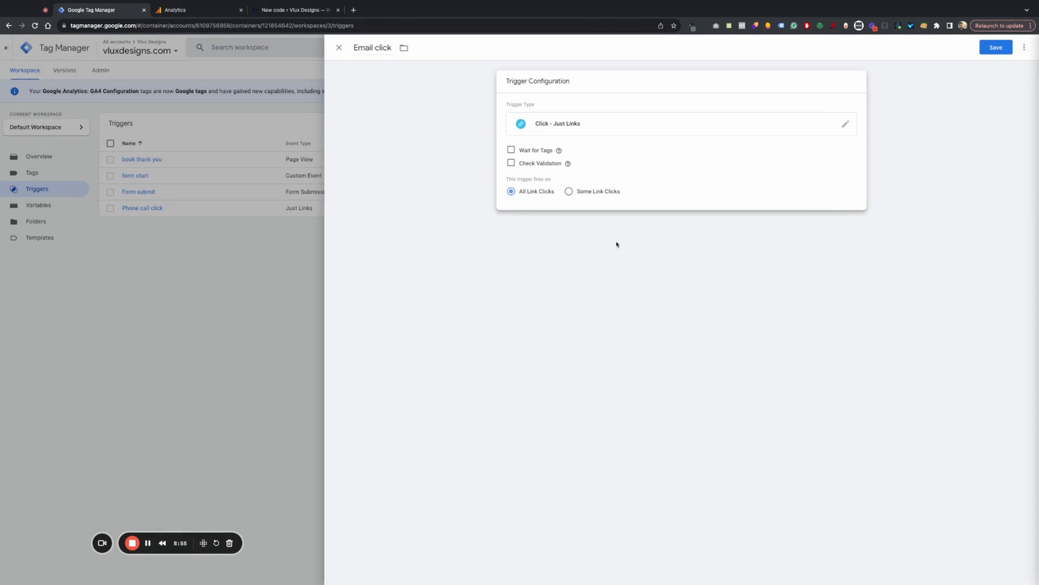
left_click(569, 191)
left_click(775, 229)
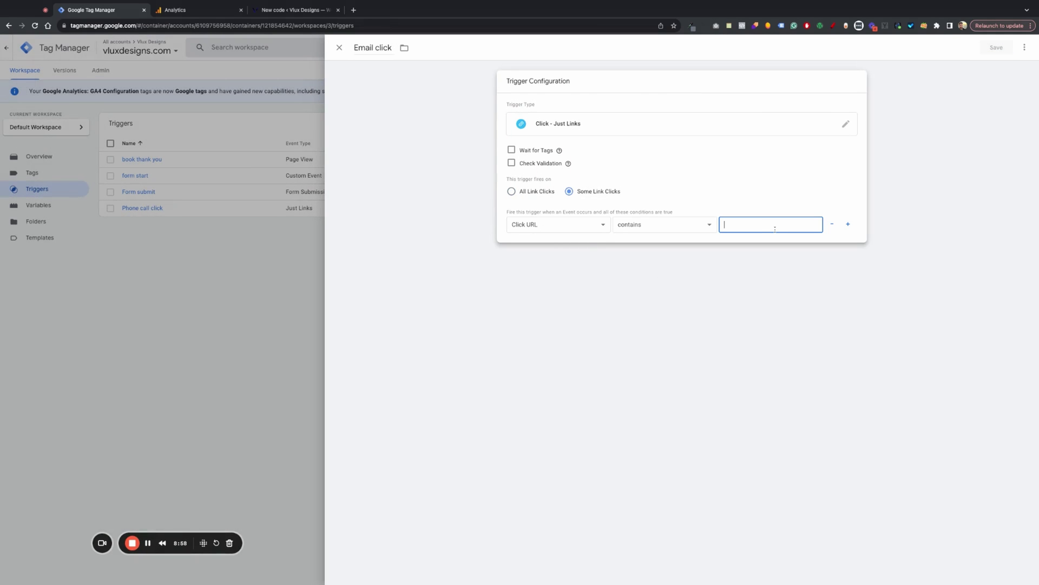
type("mailto:")
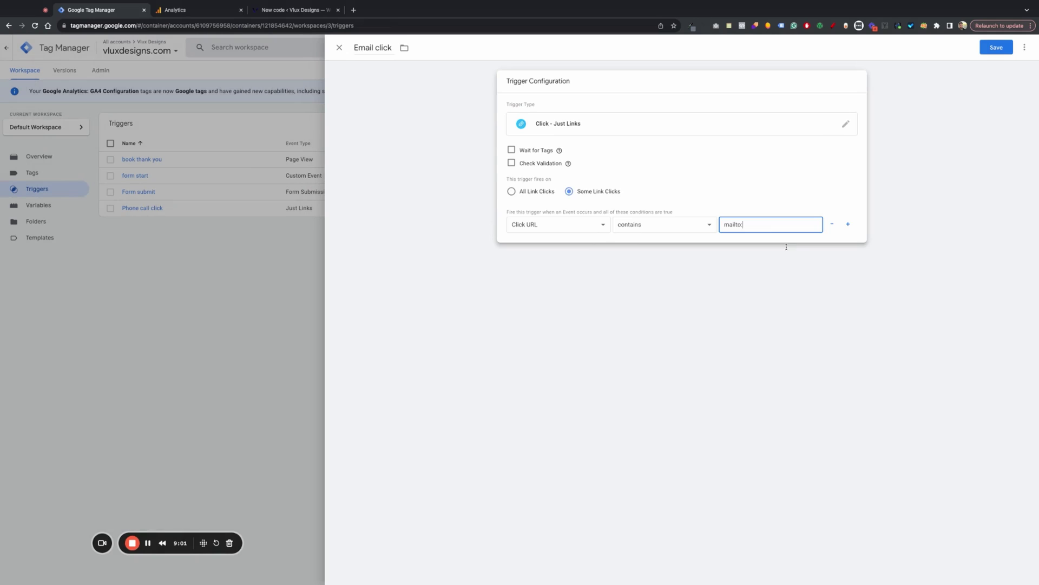
left_click(786, 246)
left_click(612, 154)
left_click(726, 162)
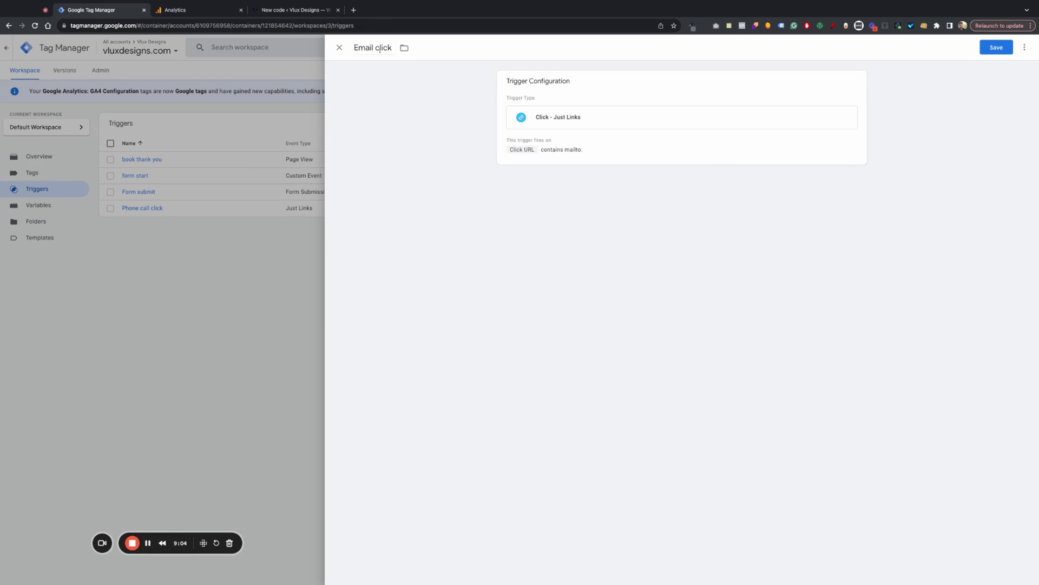
left_click(999, 53)
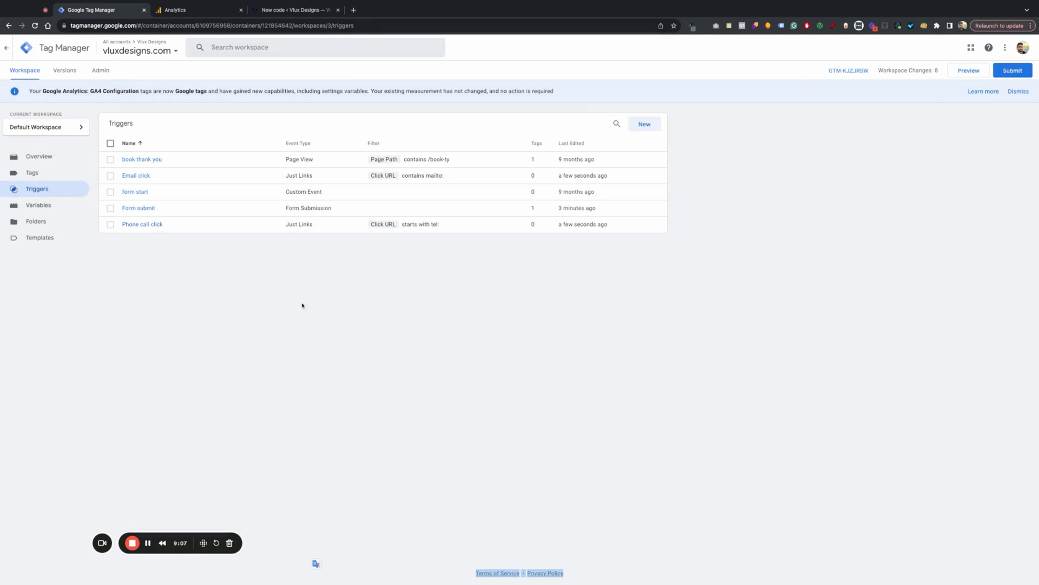
- In the tag list, select the Website Form submit tag and look at its actions menu
left_click(32, 172)
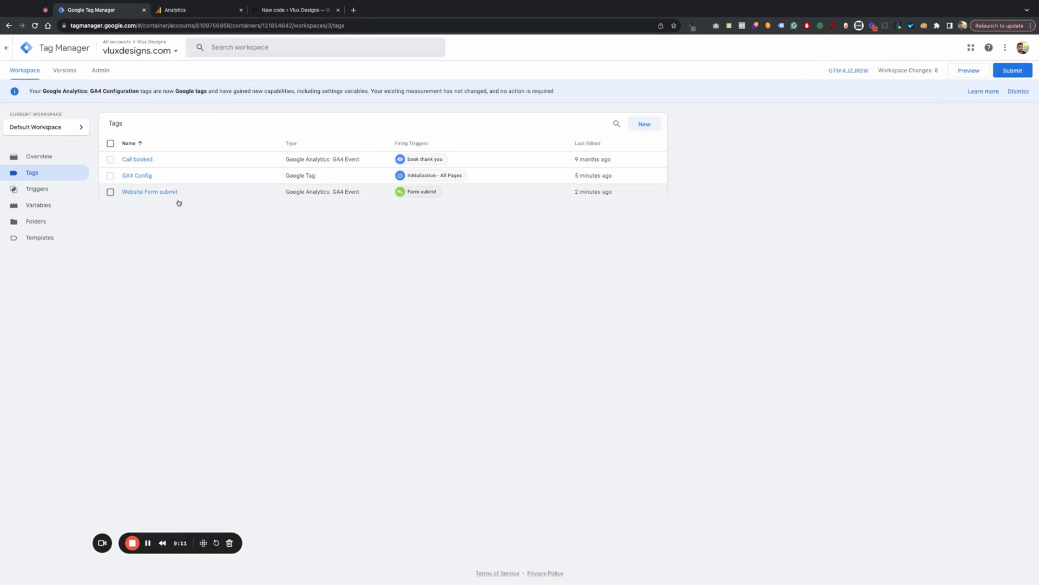
left_click(110, 192)
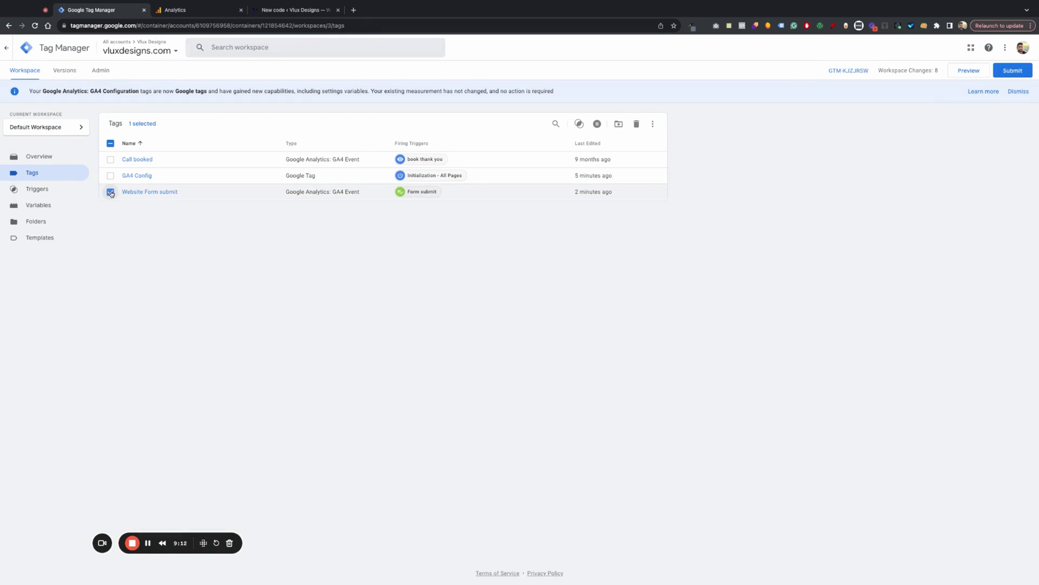
left_click(653, 125)
left_click(110, 192)
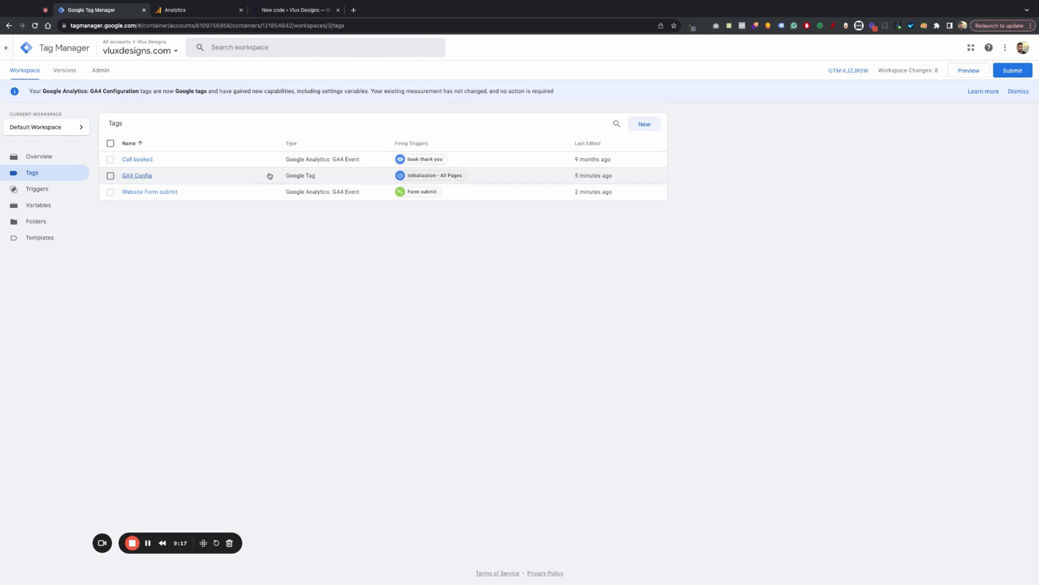
- Create a new tag named 'Website phone calls'
left_click(646, 124)
left_click(382, 54)
key("BackSpace")
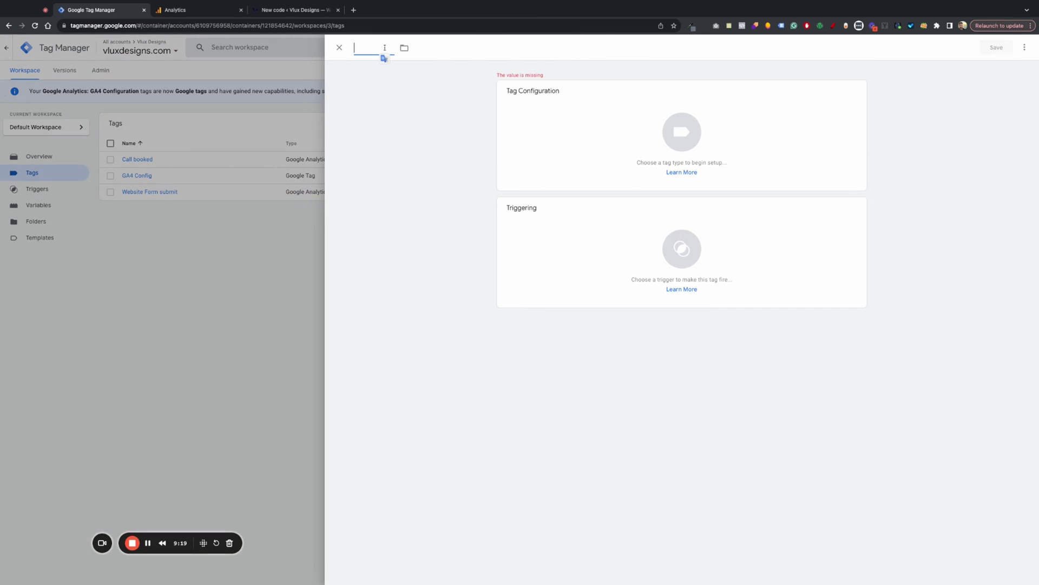
type("Placed")
key("BackSpace")
key("BackSpace")
key("BackSpace")
key("BackSpace")
key("BackSpace")
key("BackSpace")
type("Website")
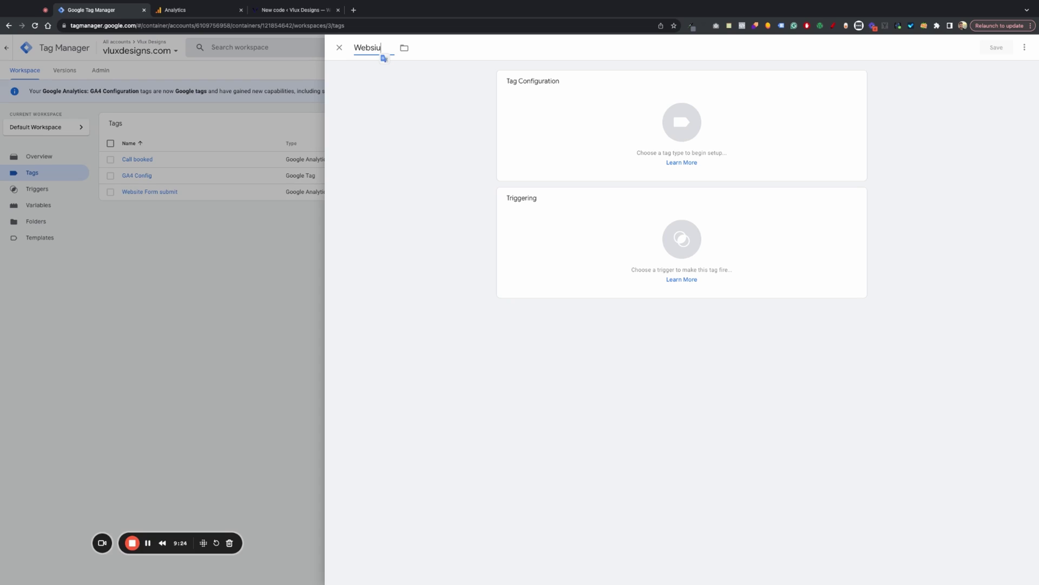
key("BackSpace")
key("BackSpace")
type("te phonecal")
key("BackSpace")
key("BackSpace")
key("BackSpace")
key("BackSpace")
key("BackSpace")
type("ne calls")
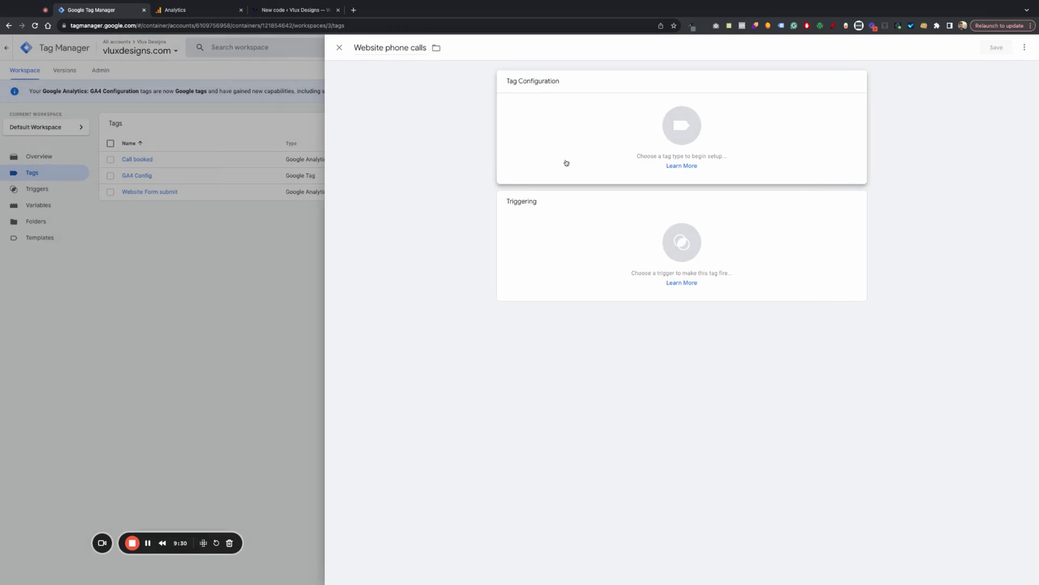
- Set the tag type to Google Analytics: GA4 Event
left_click(564, 163)
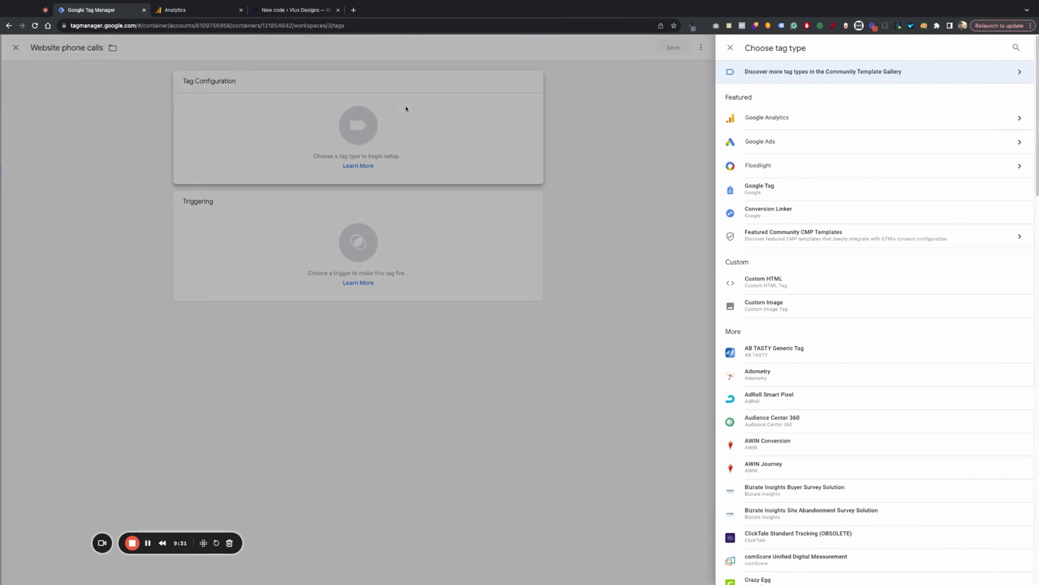
left_click(778, 120)
left_click(779, 122)
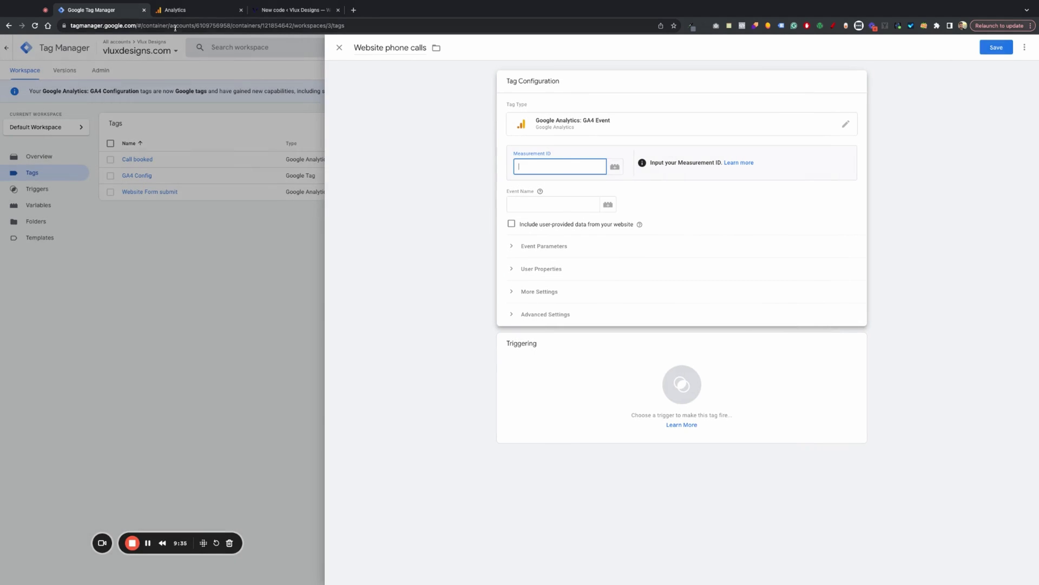
- Copy the Vlux Designs stream's measurement ID from Analytics into the phone calls tag
left_click(175, 10)
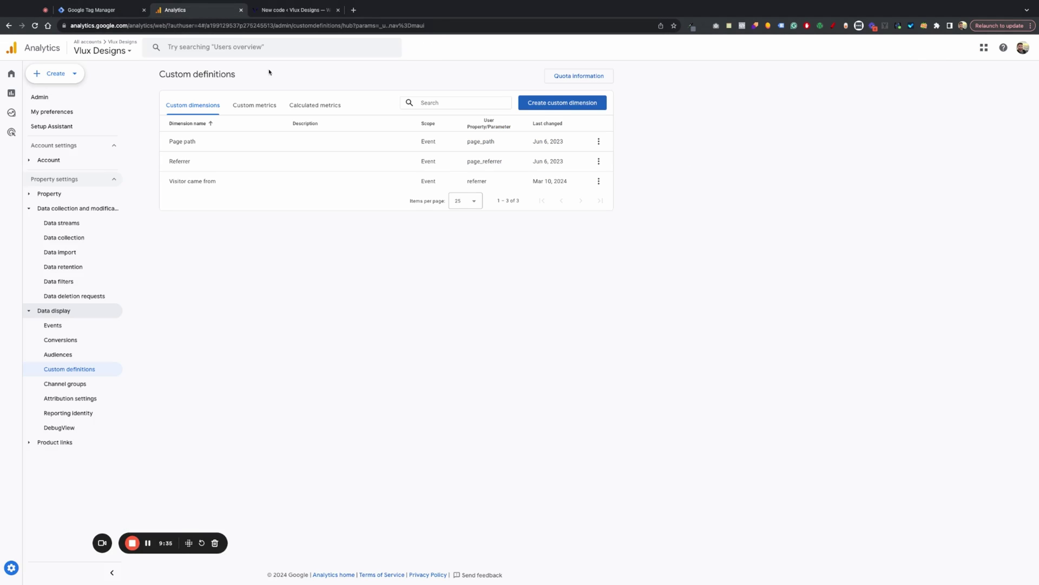
left_click(17, 574)
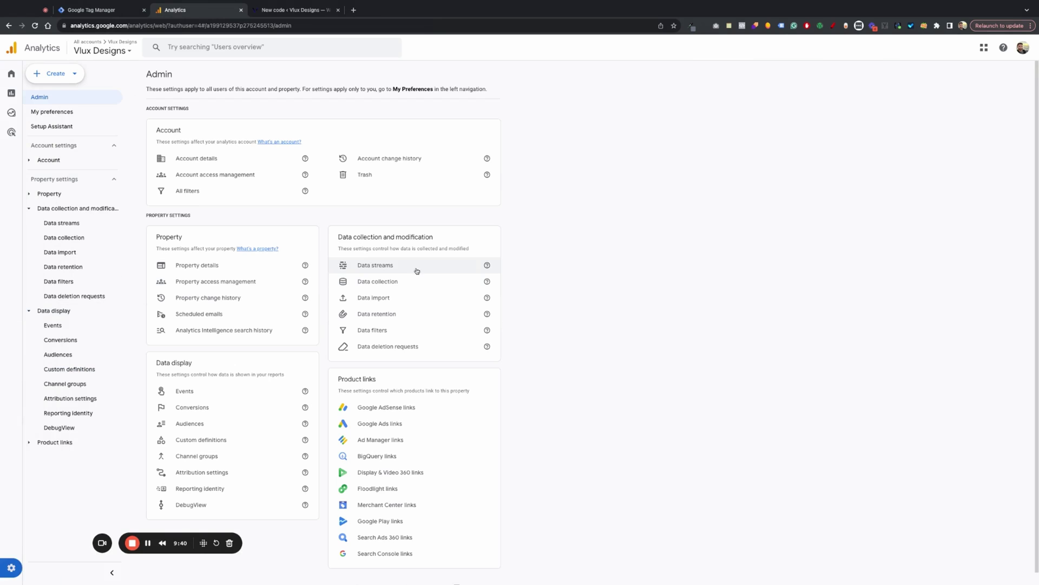
left_click(417, 271)
left_click(291, 126)
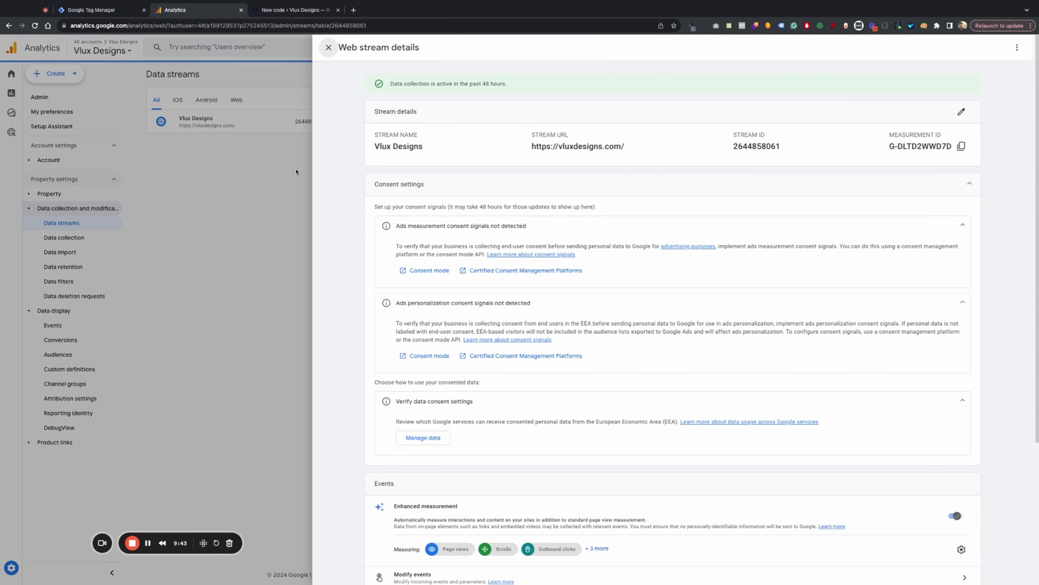
left_click(962, 147)
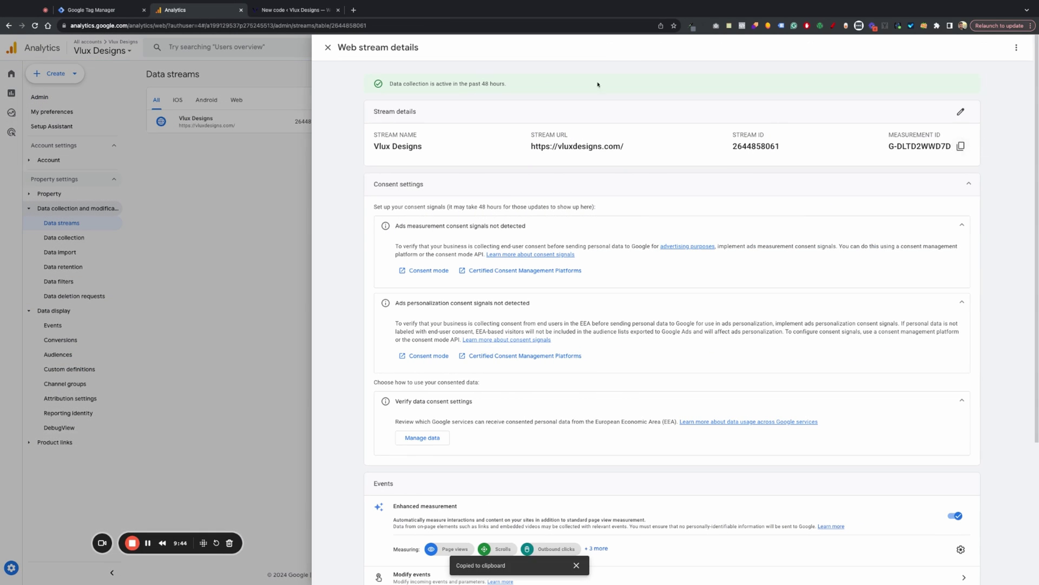
left_click(140, 8)
key("ctrl+v")
left_click(588, 209)
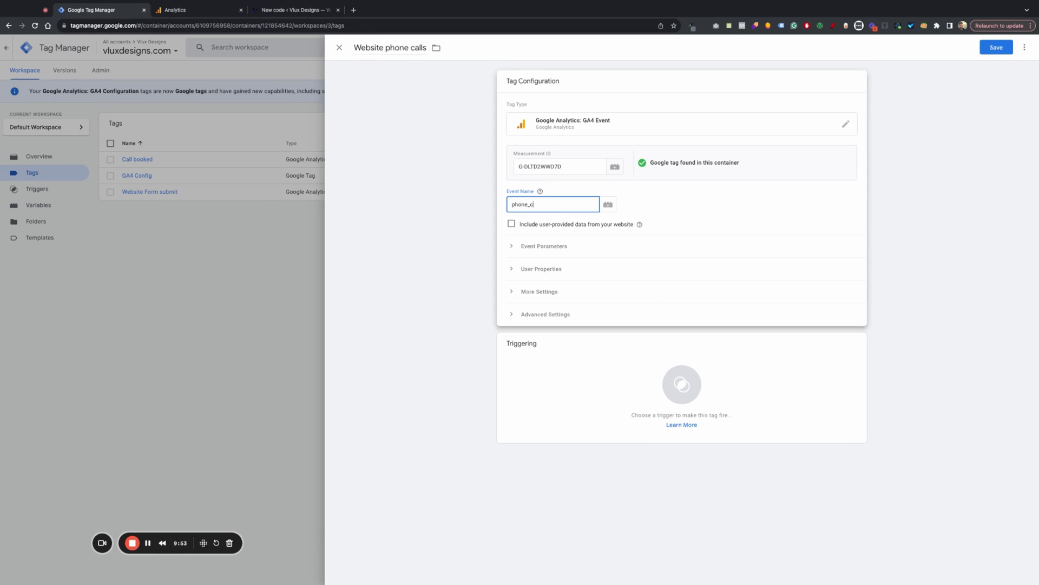
- Add event parameters page_path = {{Page Path}} and referrer = {{Referrer}}
left_click(540, 246)
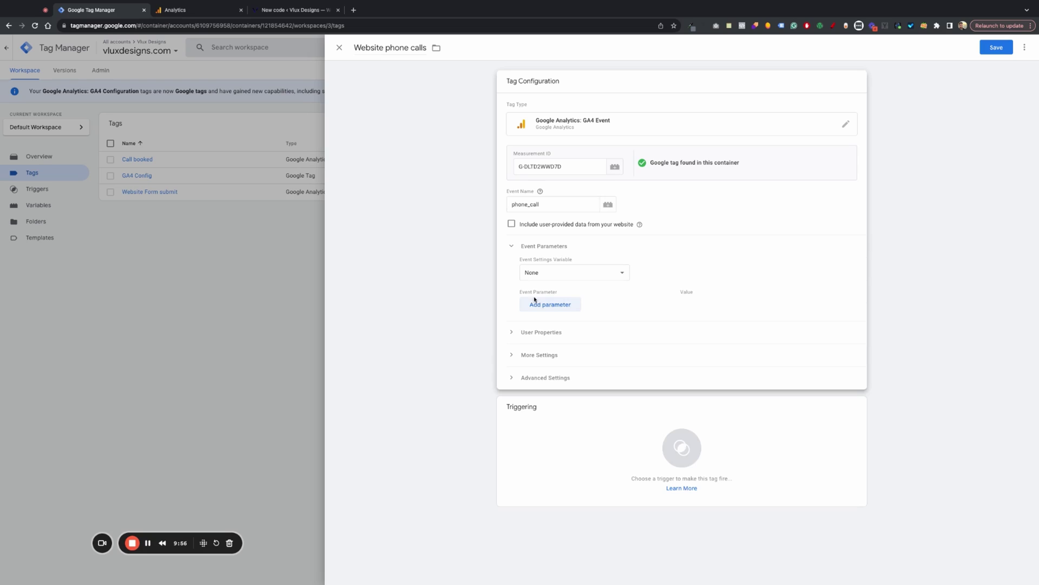
left_click(550, 306)
left_click(551, 310)
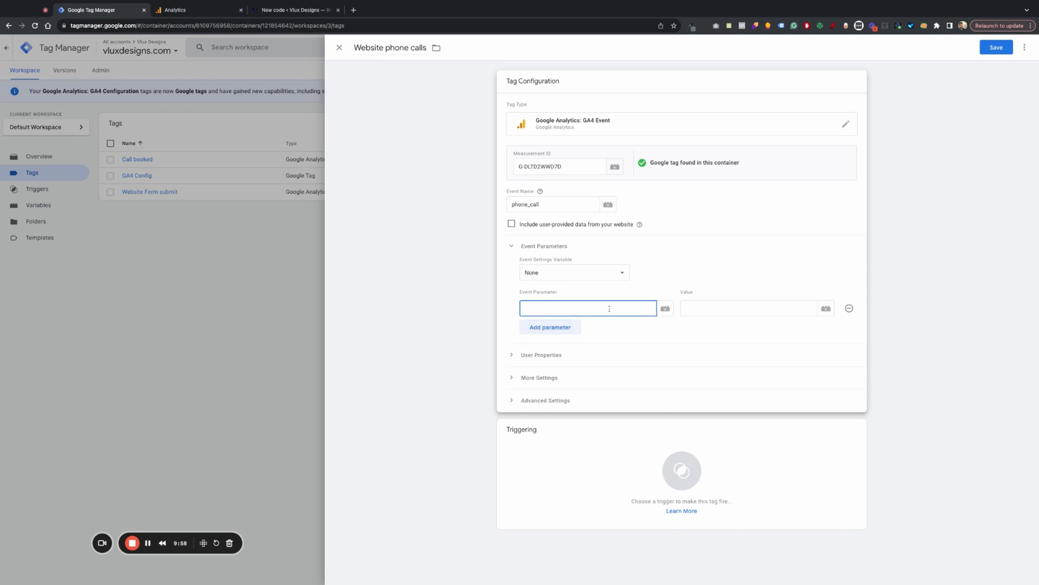
type("pa")
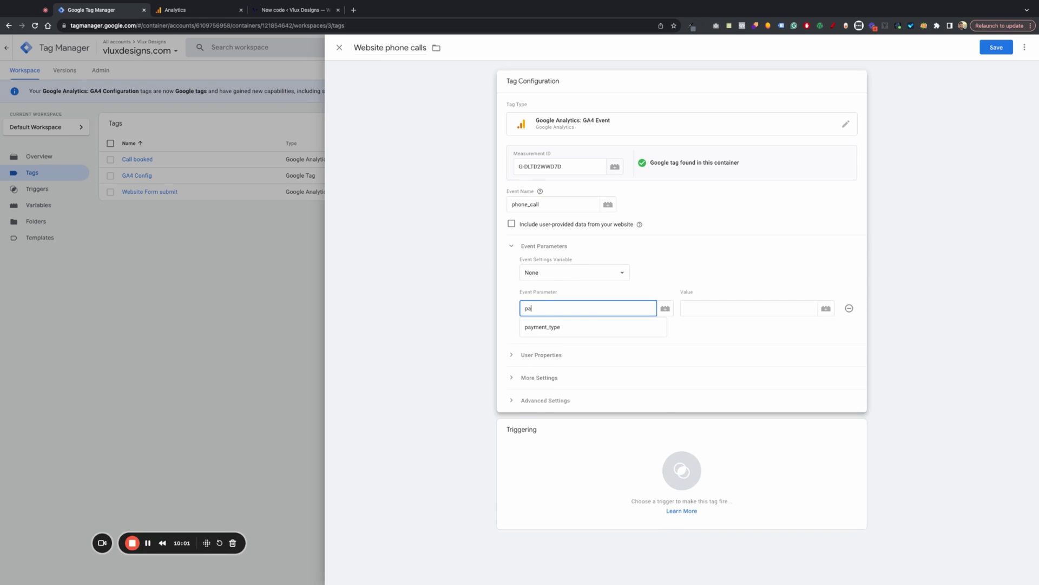
type("ge_path")
left_click(731, 311)
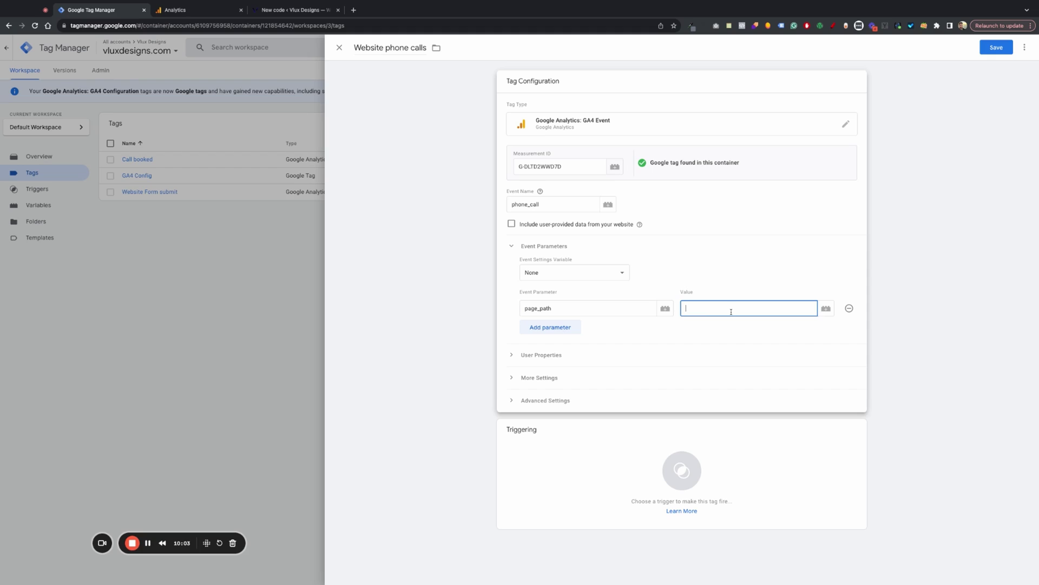
left_click(825, 309)
left_click(399, 247)
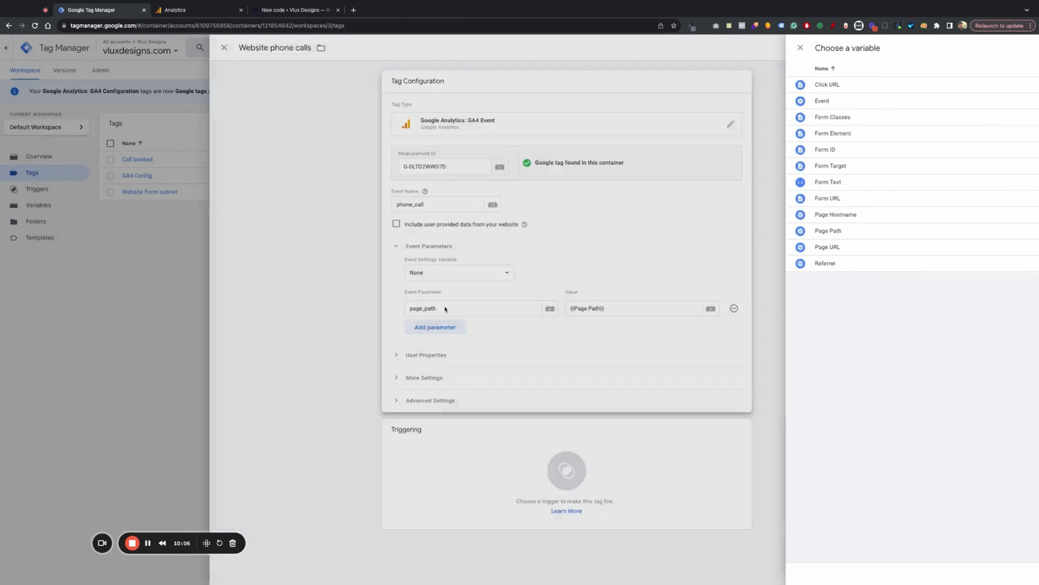
left_click(555, 327)
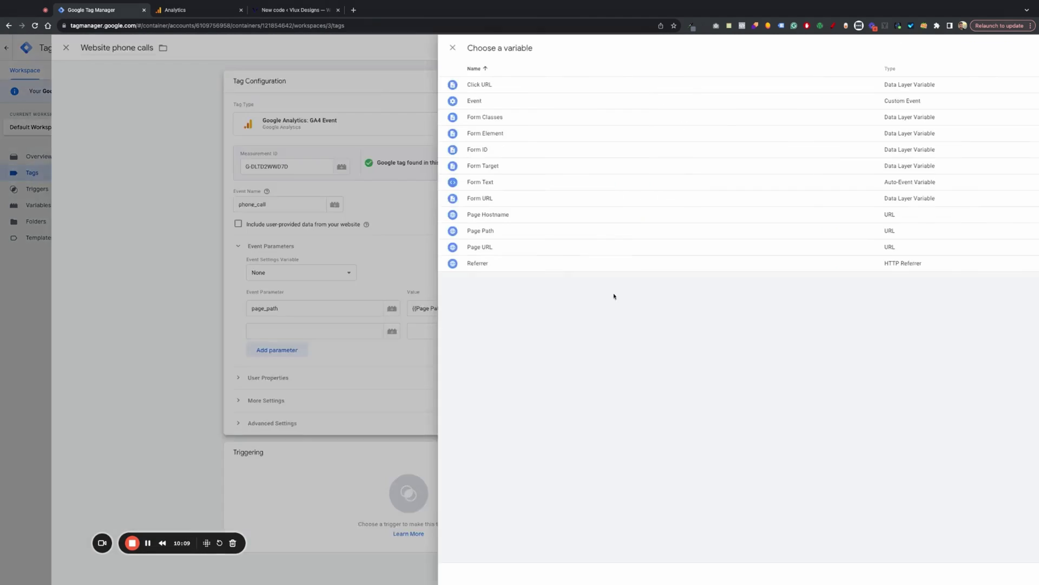
left_click(826, 332)
left_click(382, 265)
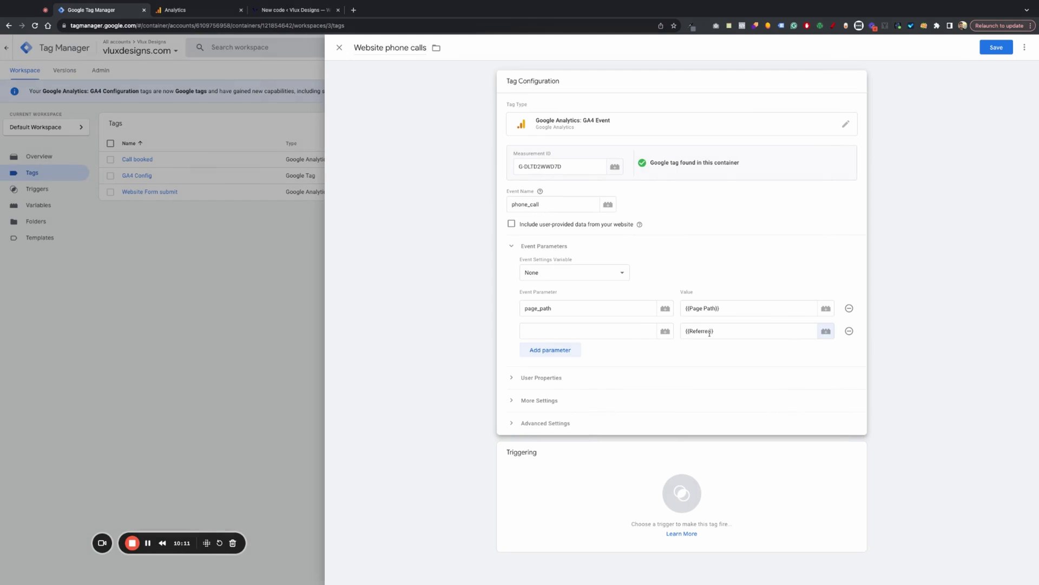
left_click(526, 331)
type("Referrer")
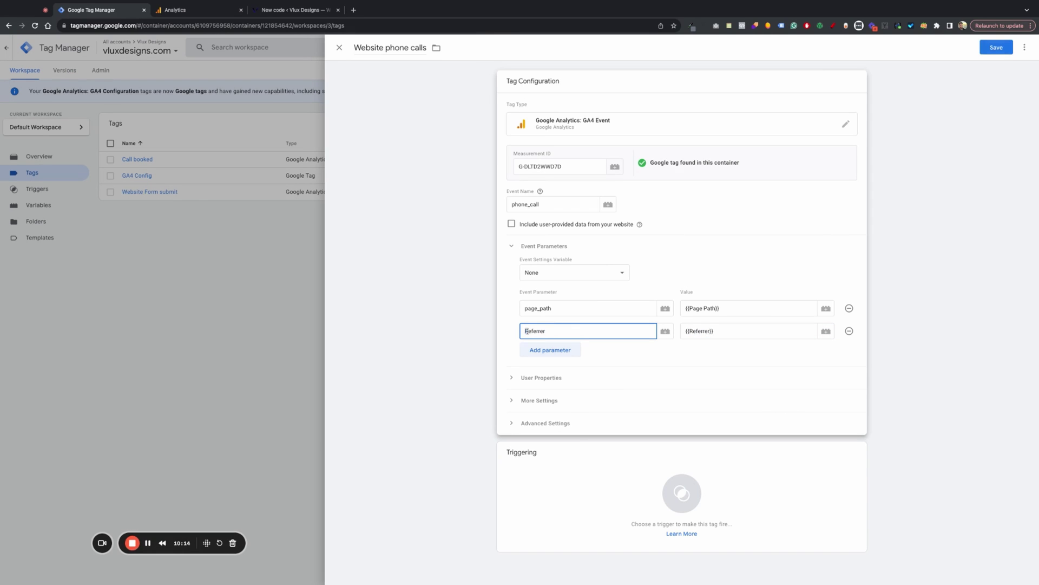
- Set the Phone call click trigger to fire the tag and save it
left_click(636, 380)
scroll(758, 433, "down", 1)
left_click(854, 470)
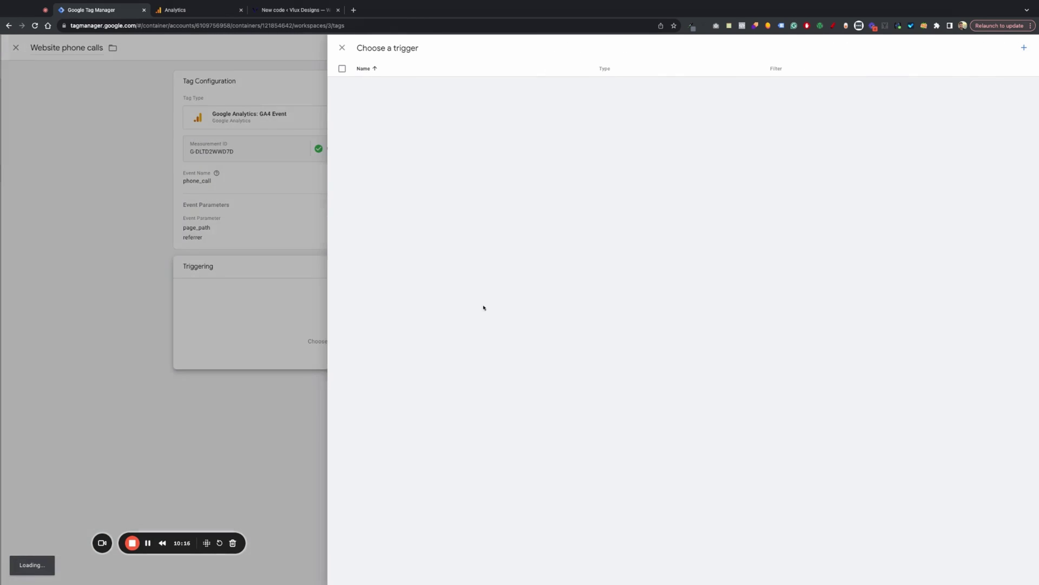
left_click(395, 198)
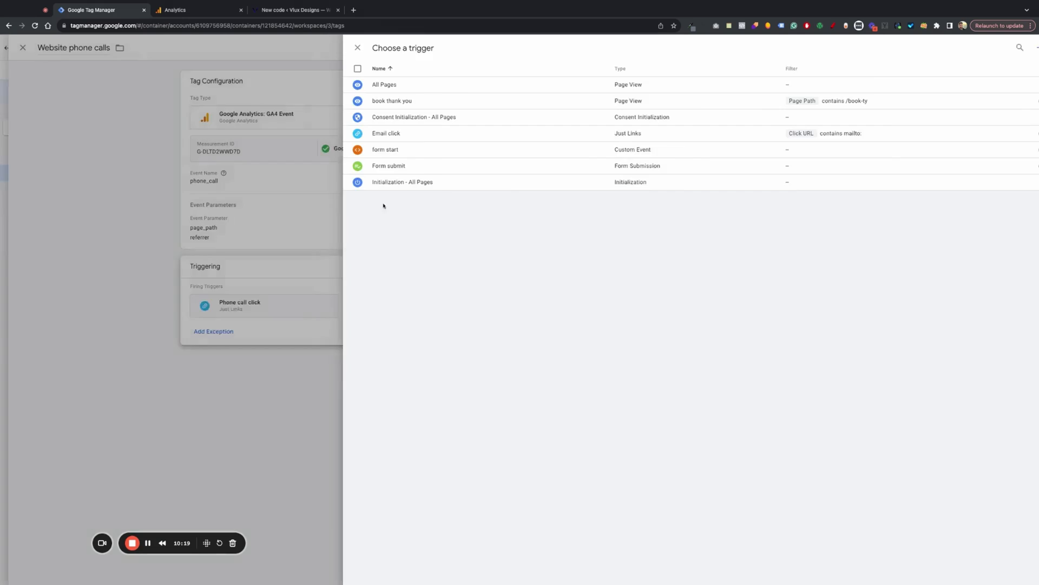
left_click(996, 47)
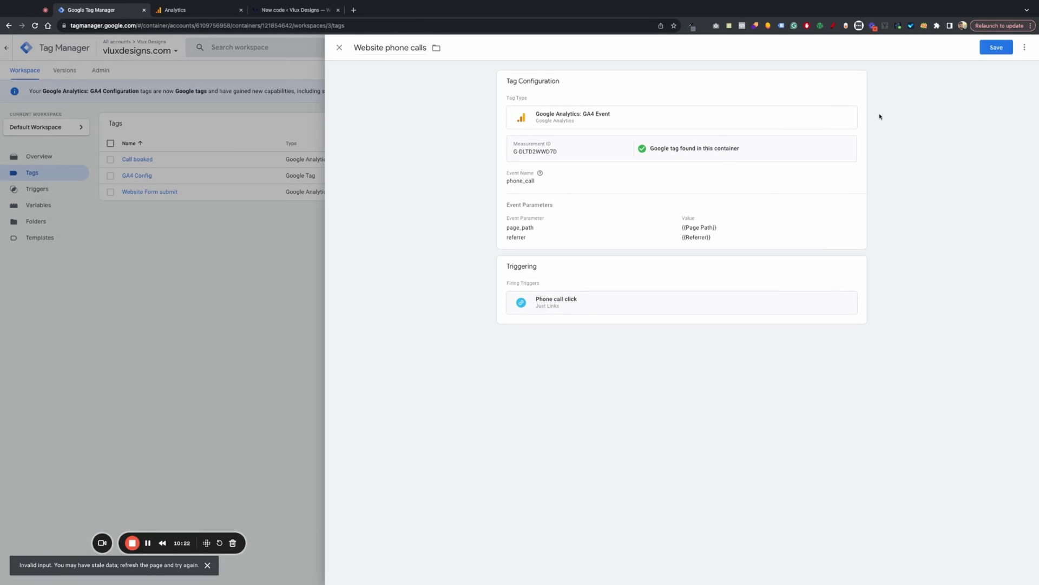
left_click(992, 53)
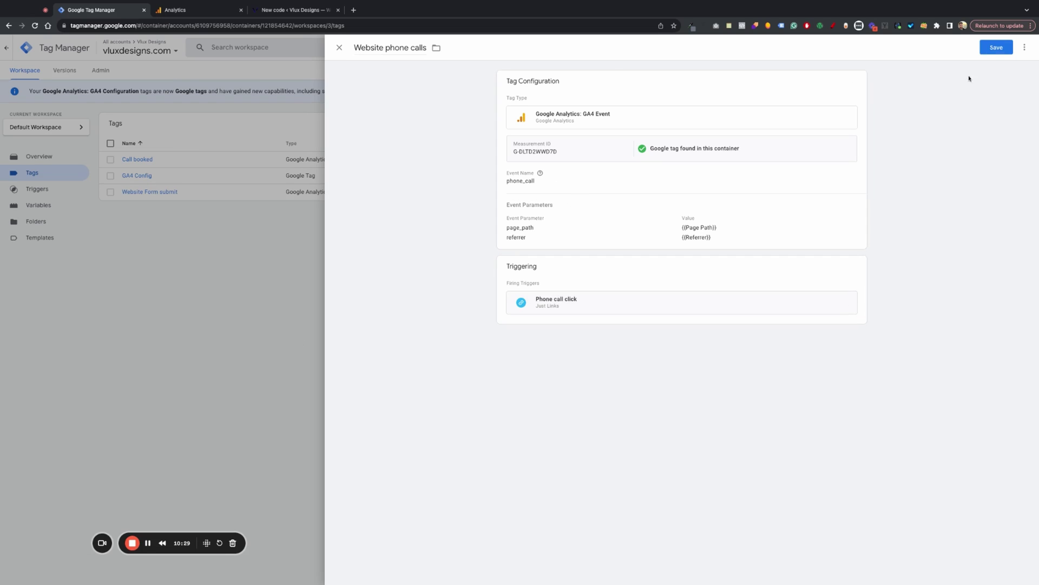
left_click(985, 51)
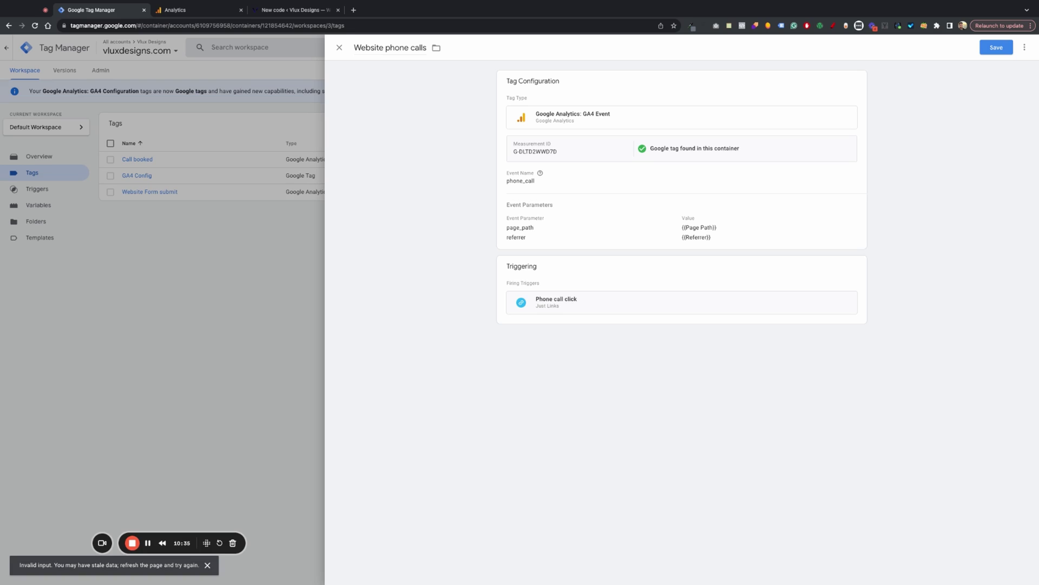
left_click(617, 200)
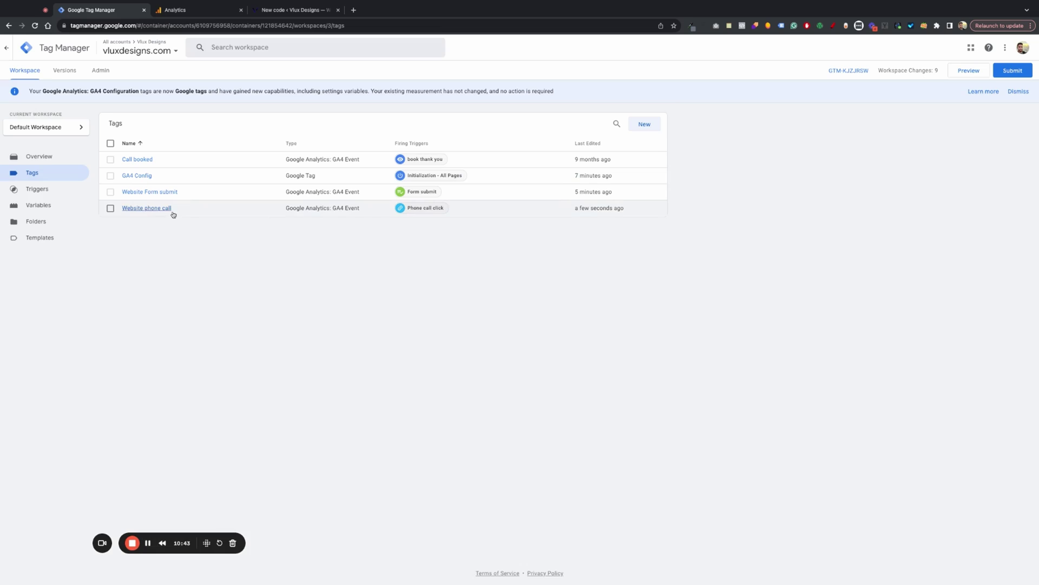
- Create a new GA4 Event tag named 'Website email click'
left_click(645, 125)
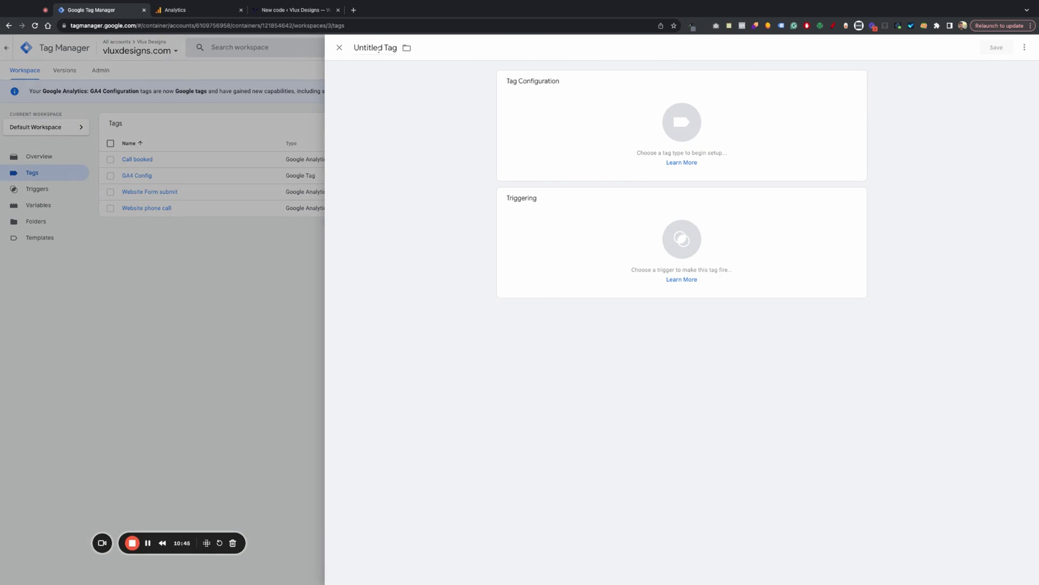
key("BackSpace")
type("Email")
key("super+a")
type("Website email click")
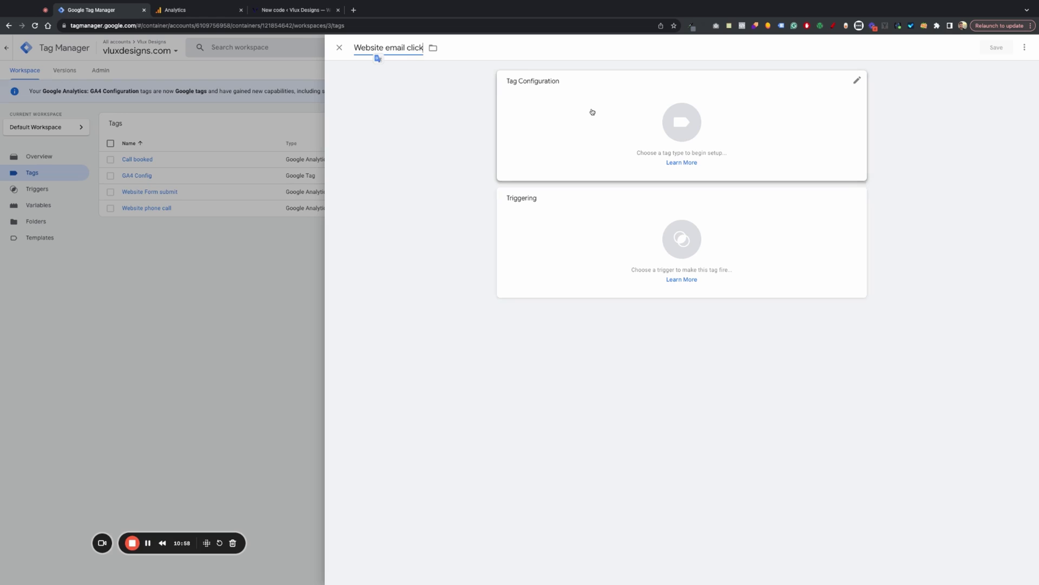
left_click(642, 146)
left_click(779, 117)
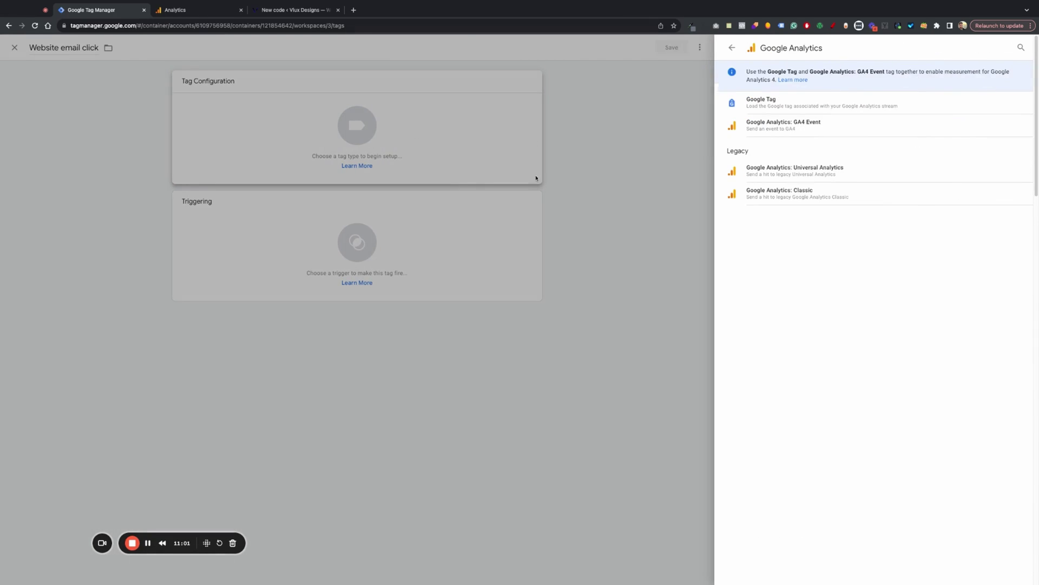
left_click(800, 125)
- Copy the stream's measurement ID from Analytics into the email tag's Measurement ID field
left_click(540, 164)
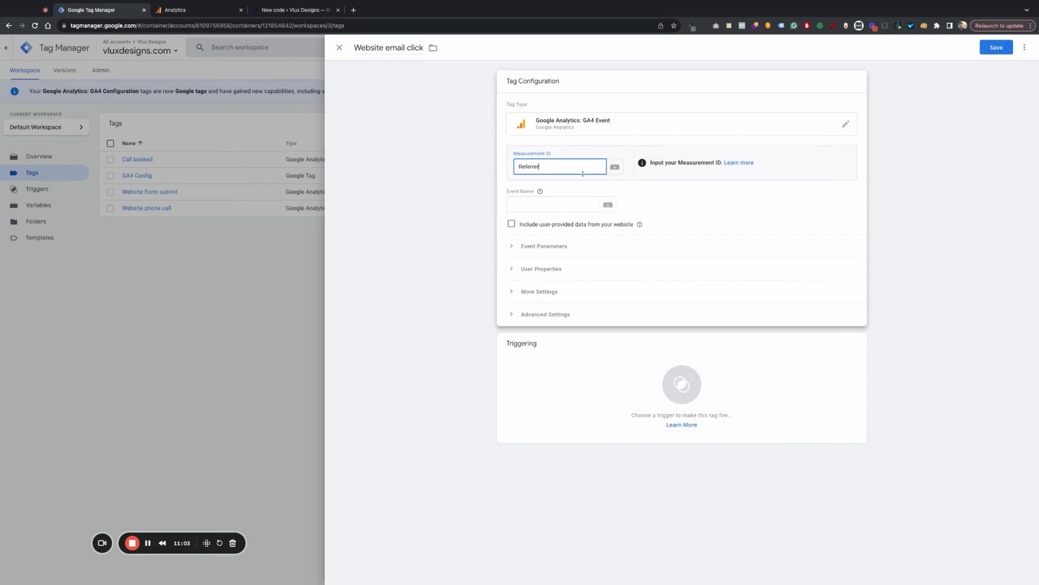
left_click(206, 11)
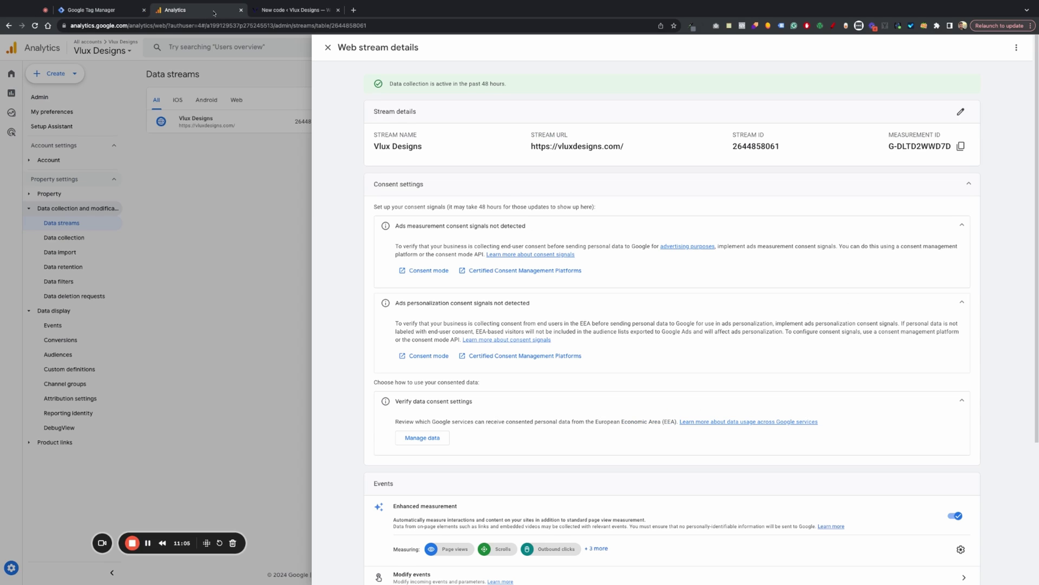
left_click(961, 146)
left_click(293, 10)
left_click(193, 10)
left_click(112, 10)
key("super+v")
left_click(552, 204)
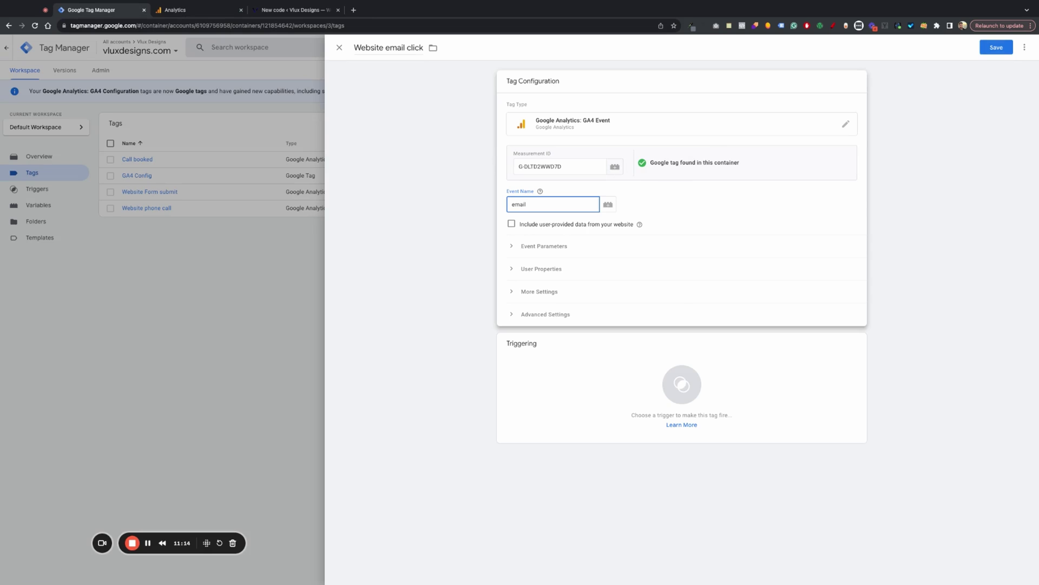
- Add a page_path event parameter with the value {{Page URL}}
left_click(531, 247)
left_click(545, 306)
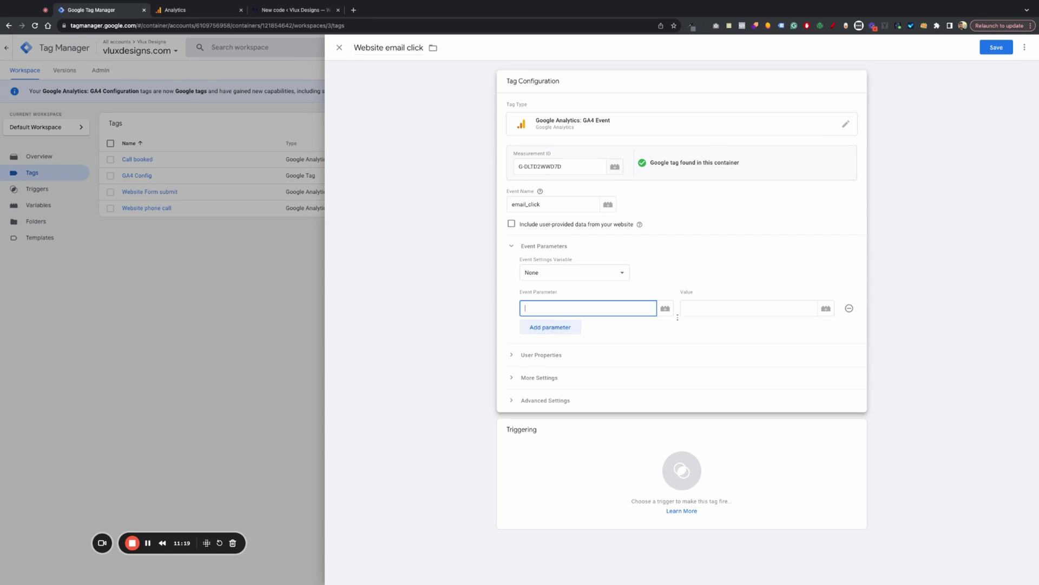
left_click(826, 310)
left_click(427, 243)
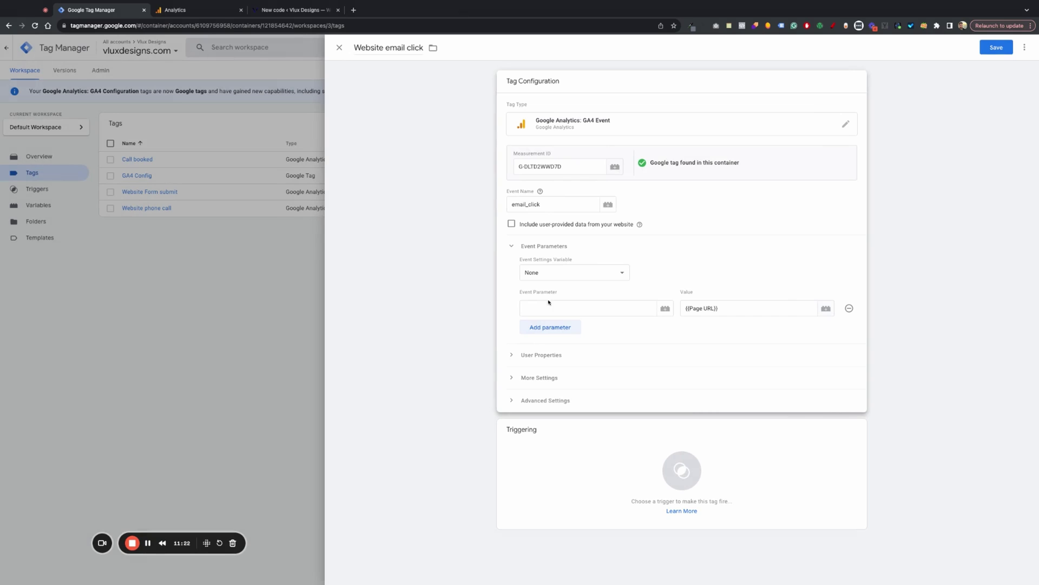
left_click(546, 307)
type("page_path")
- Add a referrer parameter set to {{Referrer}}, and fire the tag on Email click
left_click(570, 331)
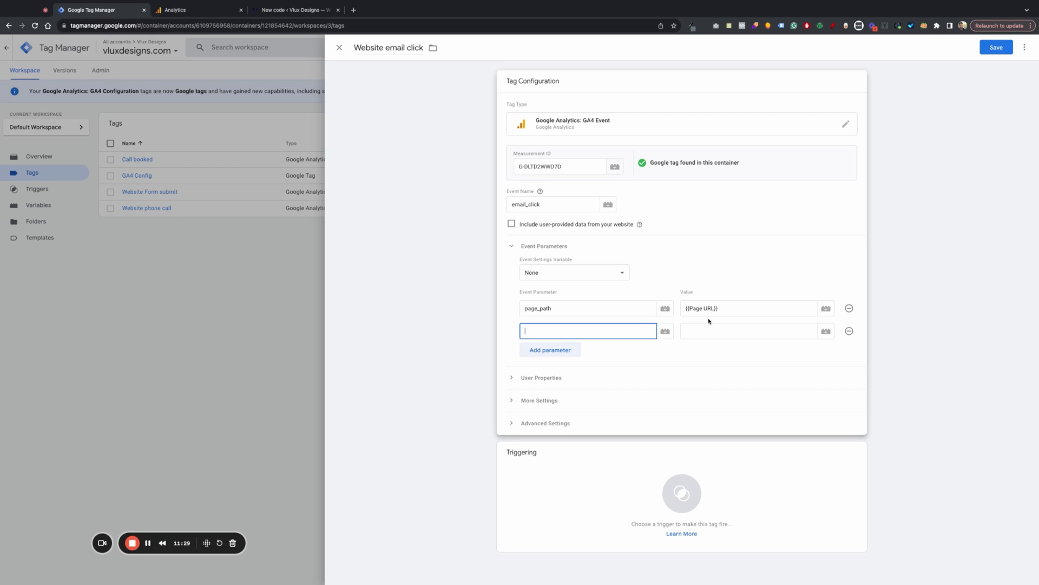
left_click(826, 331)
left_click(547, 263)
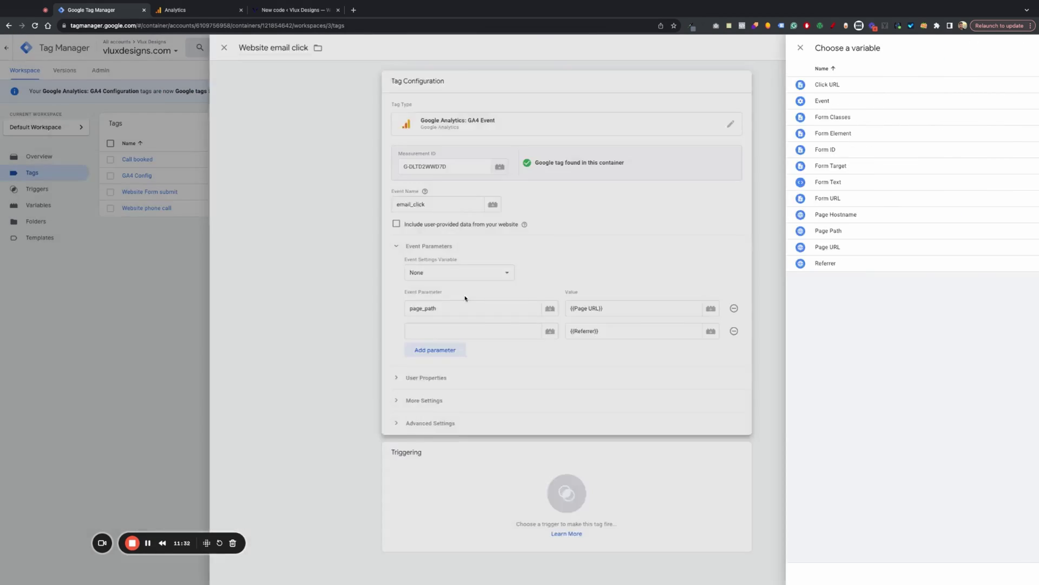
double_click(711, 331)
left_click(597, 332)
key("ctrl+v")
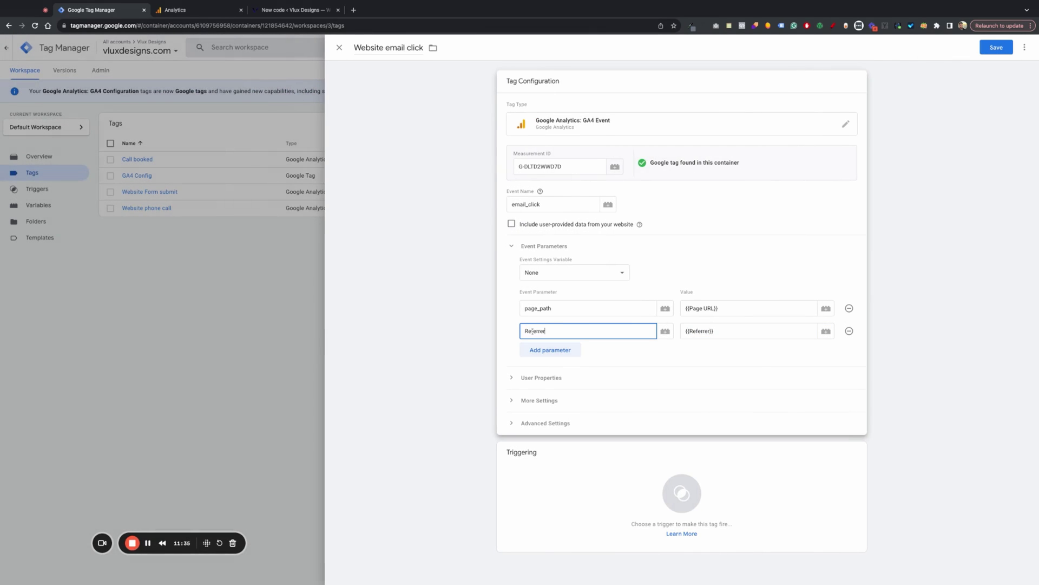
left_click(624, 503)
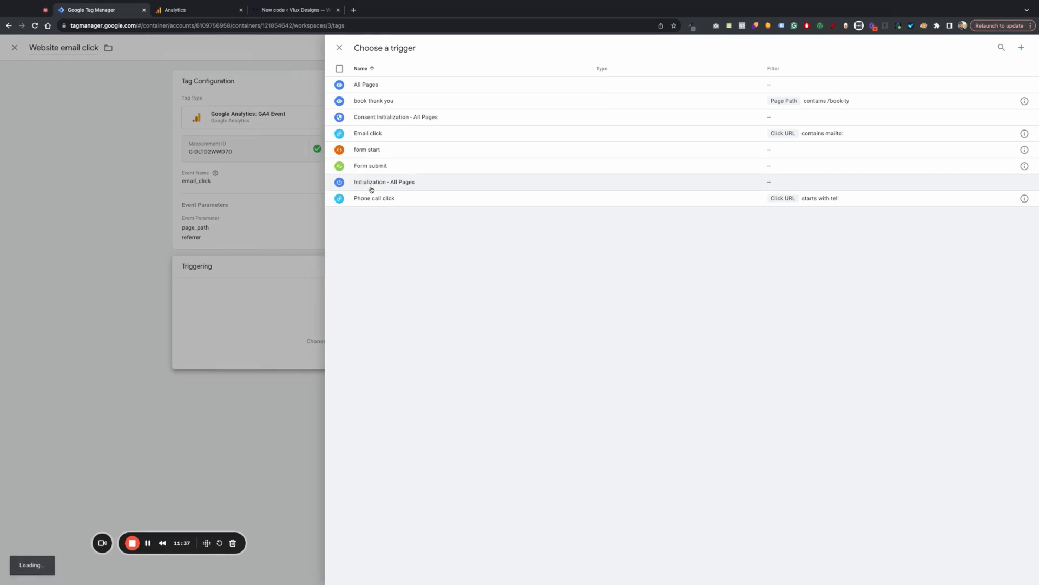
left_click(377, 136)
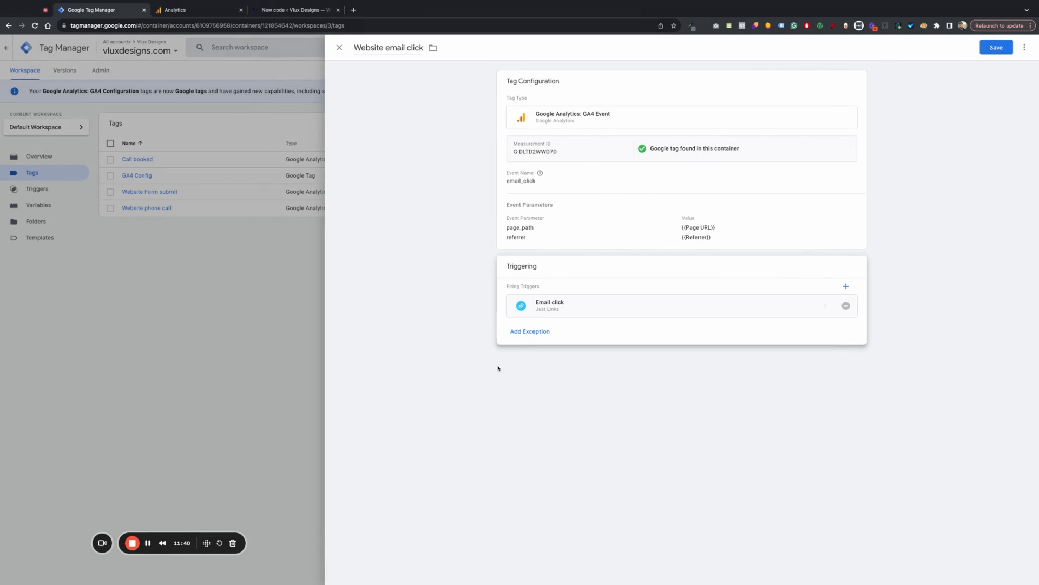
- Save the Website email click tag, then enter the test name and a test email on the Contact Us form
key("ctrl+s")
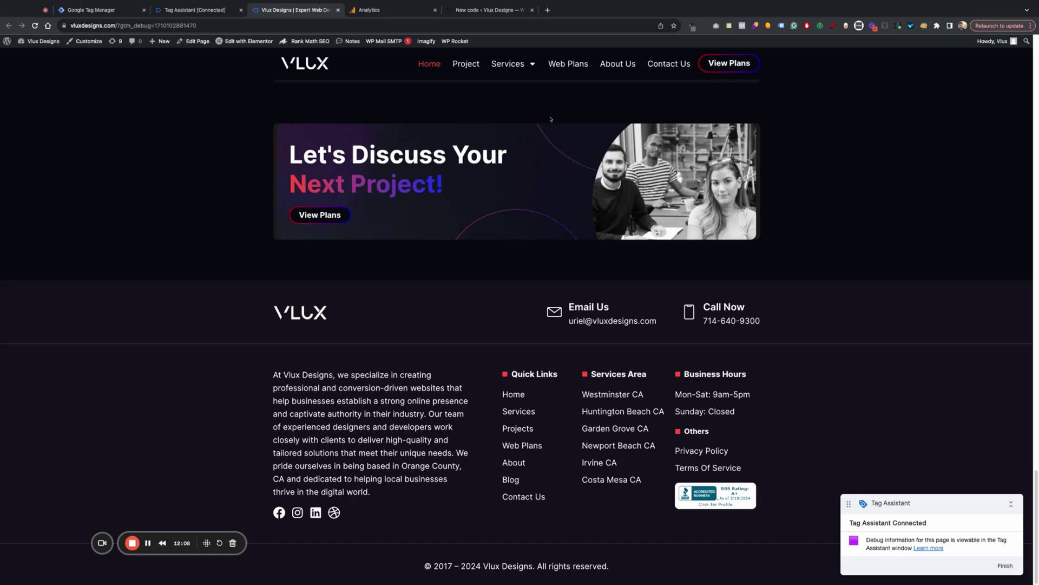
left_click(680, 79)
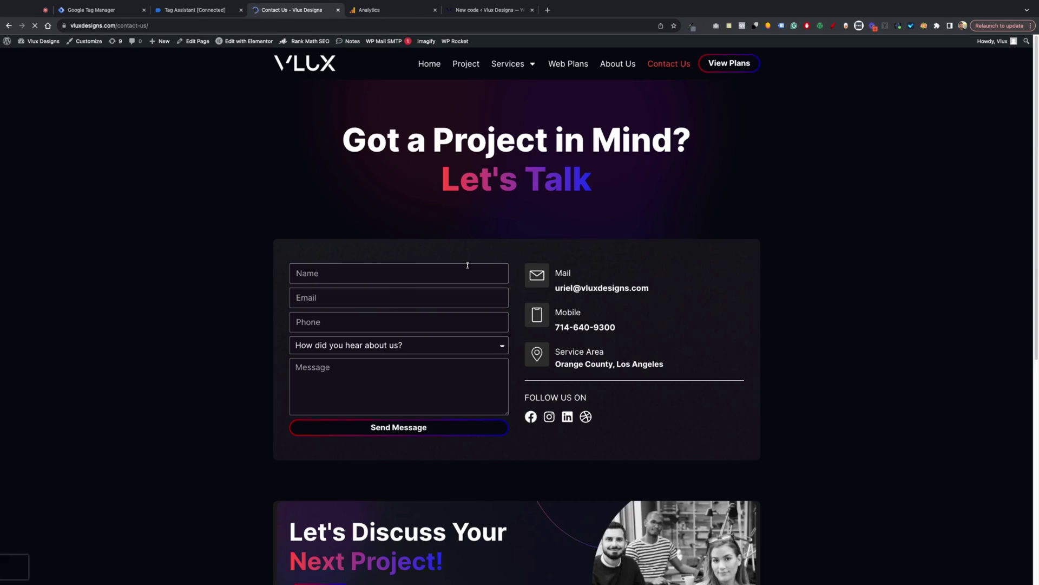
left_click(467, 265)
type("test na")
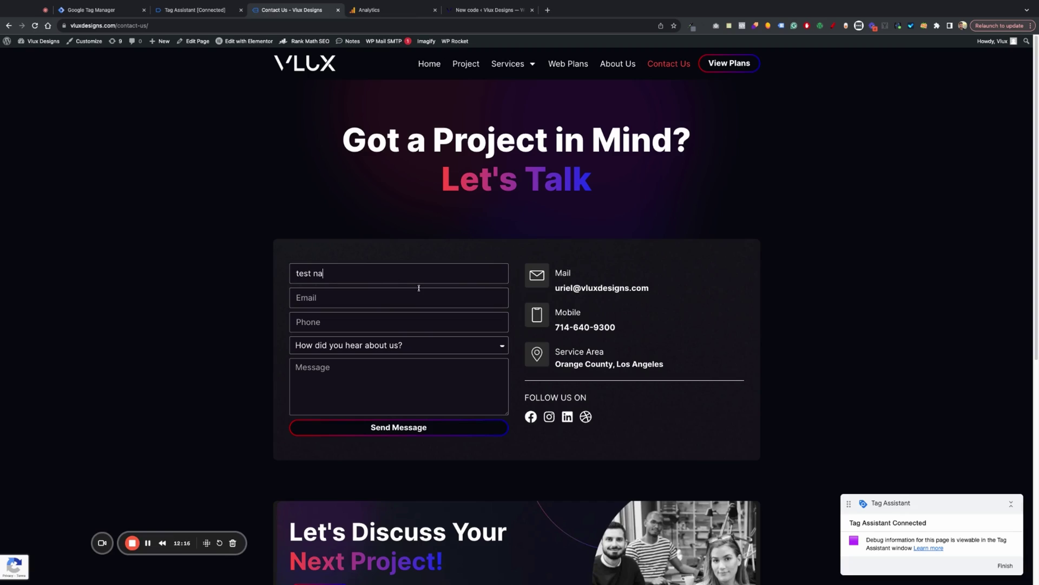
type("TEST")
key("BackSpace")
key("BackSpace")
key("BackSpace")
key("BackSpace")
type("tes")
type("t@emai")
- Complete the phone field, pick Google Maps as referral, enter message 'test' and submit the form
left_click_drag(312, 322, 327, 322)
key("Tab")
key("g")
key("Tab")
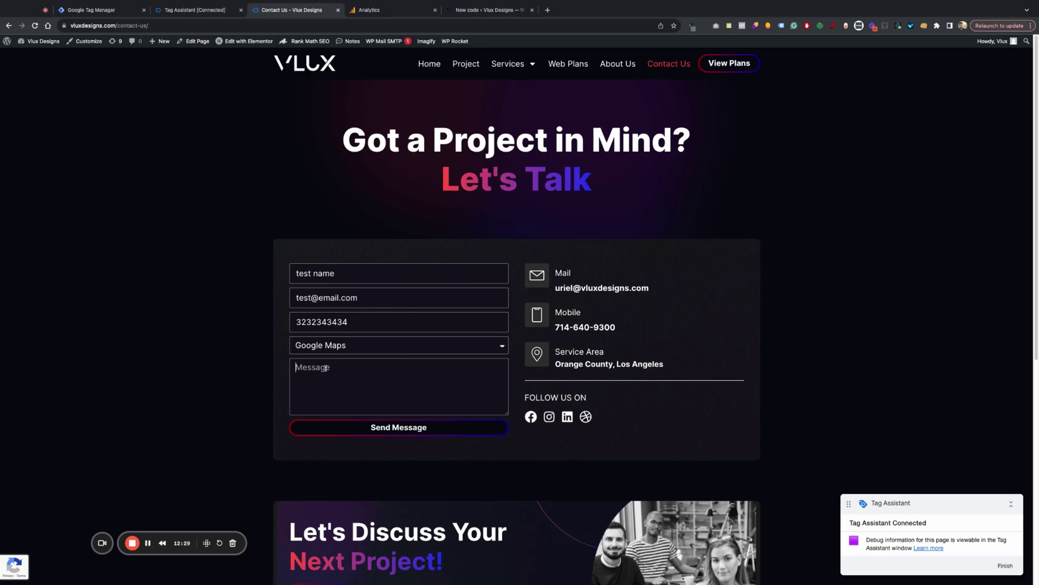
type("test message")
left_click(403, 428)
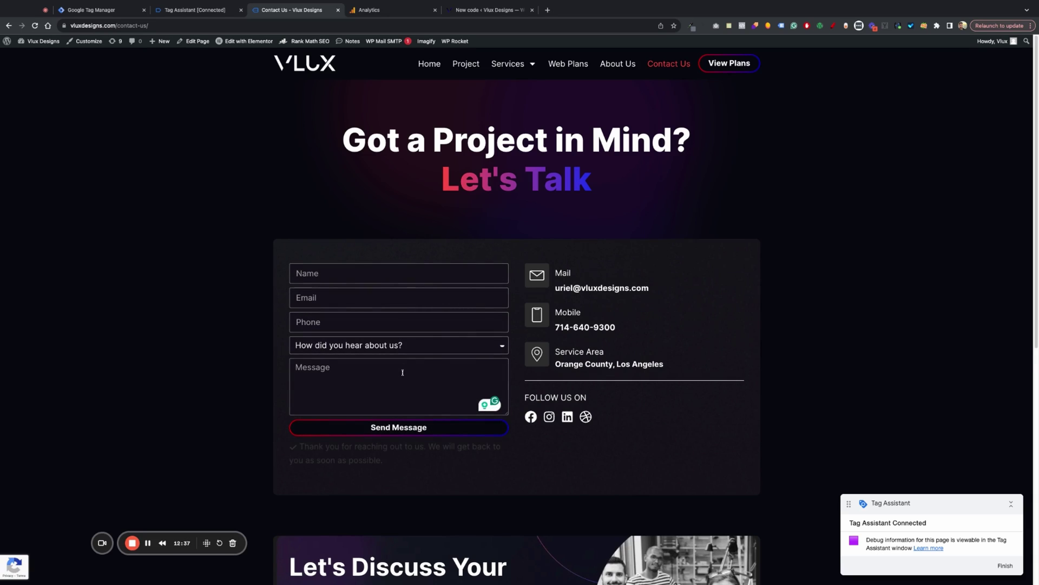
left_click_drag(417, 476, 285, 447)
left_click(242, 234)
- Close the website tab and dismiss the Connected notice to see the Tags Fired / Not Fired summary
left_click(1007, 566)
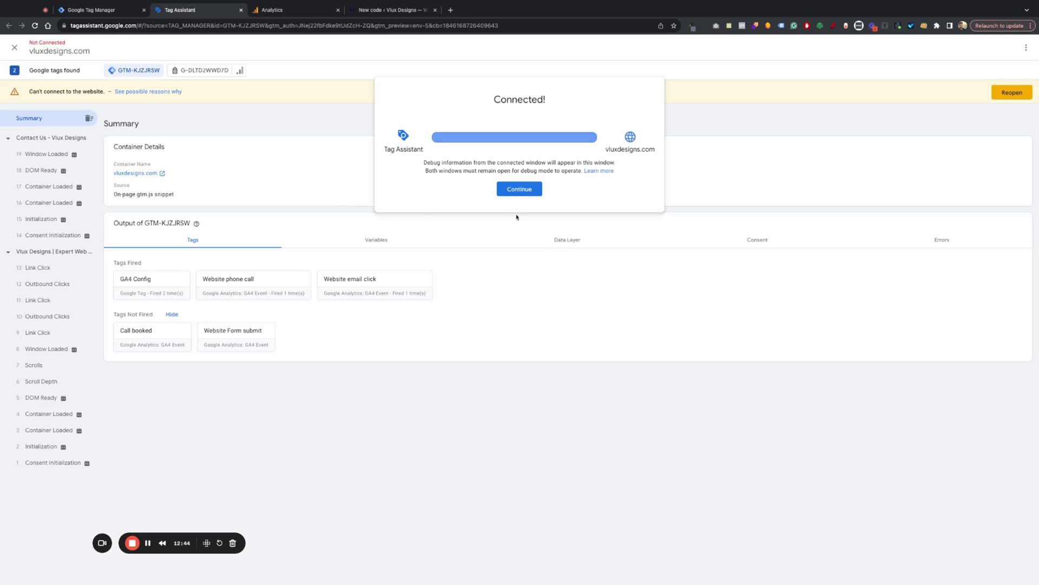
left_click(519, 189)
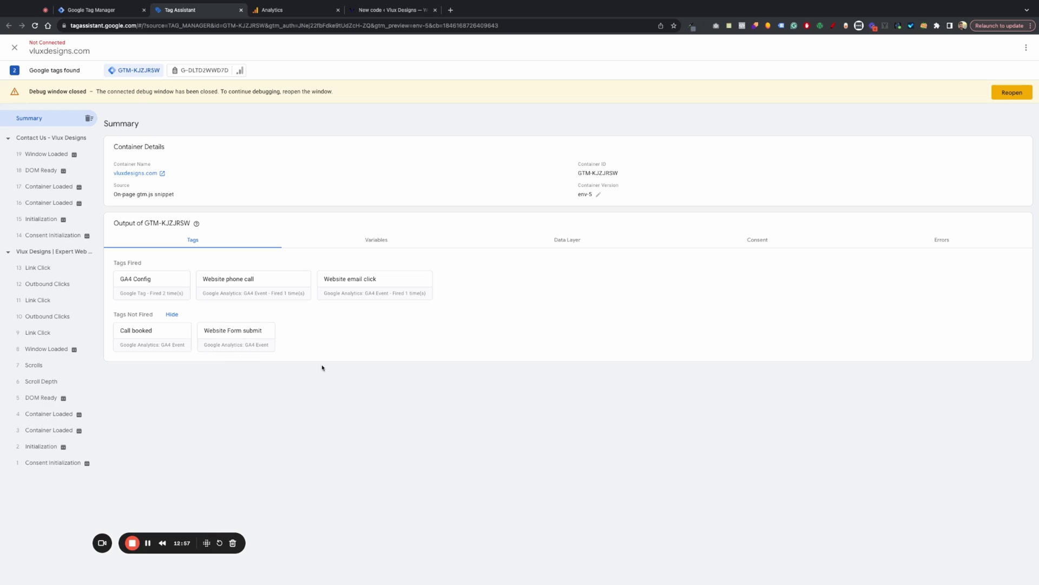
- Review the Website Form submit tag in Tag Manager without changing it
left_click(103, 10)
left_click(197, 214)
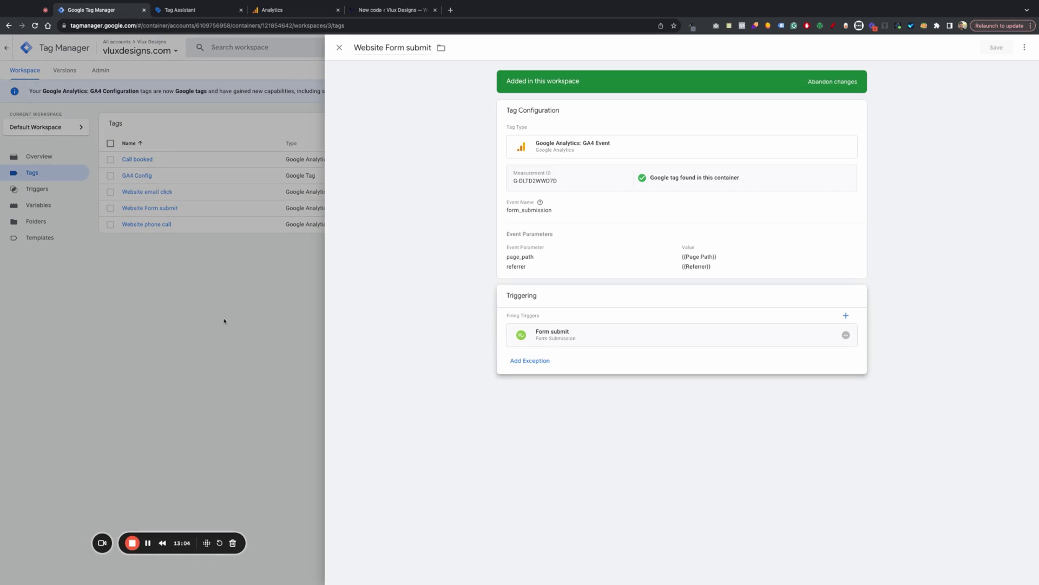
left_click(250, 285)
- Inspect the Form submit trigger's type, confirming it is a Form Submission trigger on all forms
left_click(51, 190)
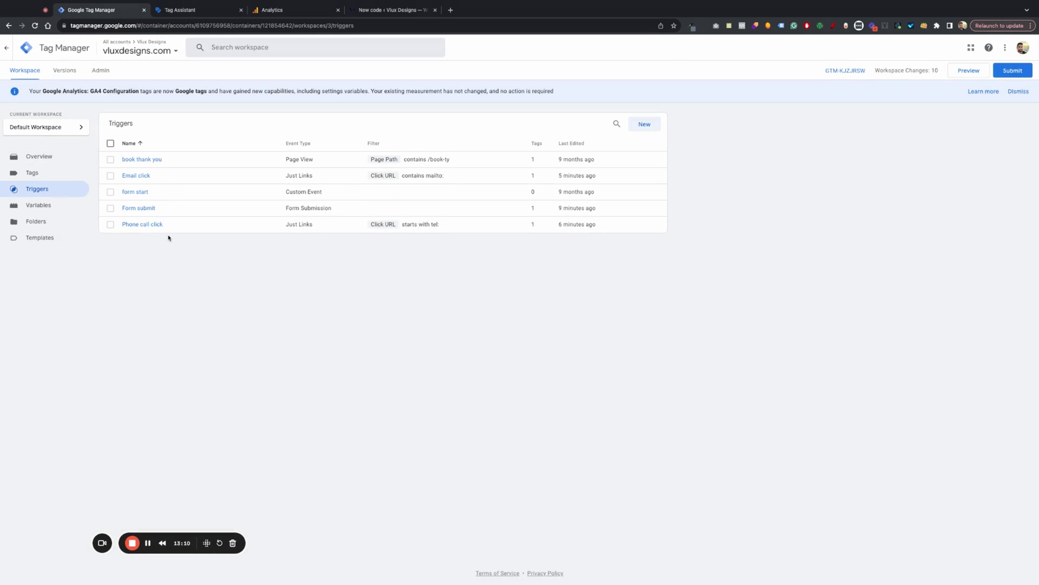
left_click(153, 209)
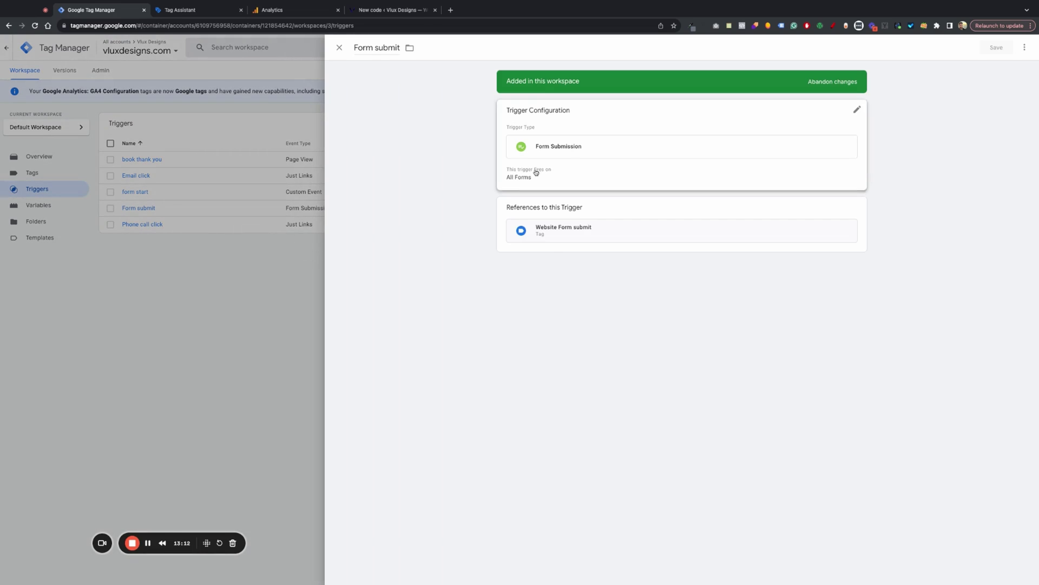
left_click(536, 172)
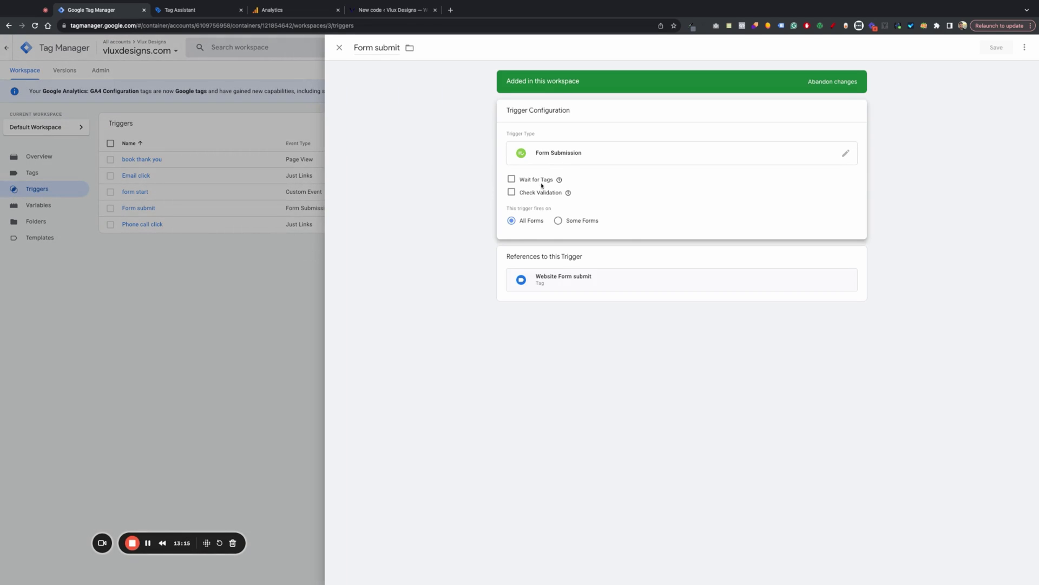
left_click(542, 154)
left_click(384, 351)
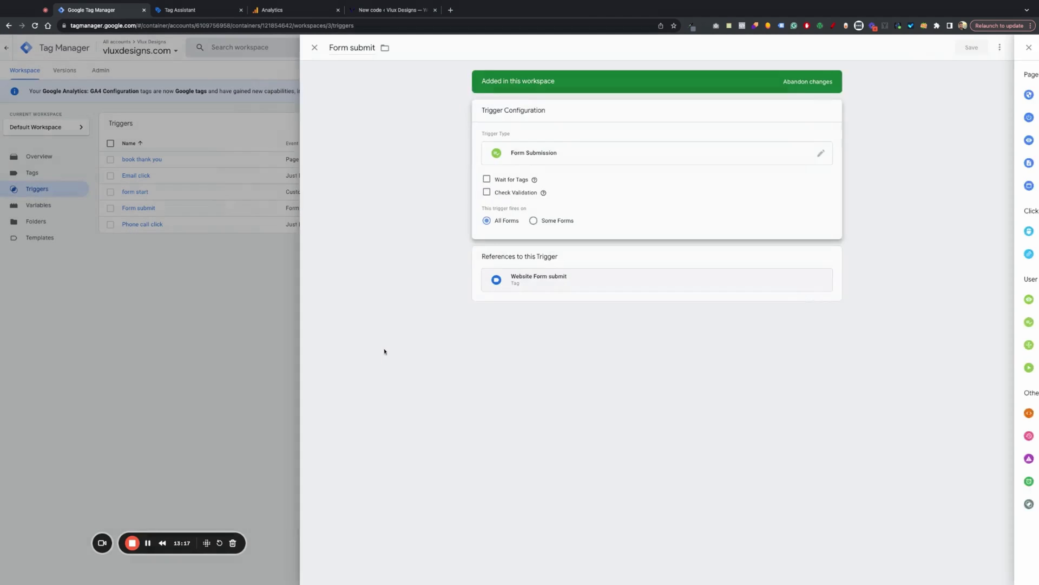
left_click(206, 308)
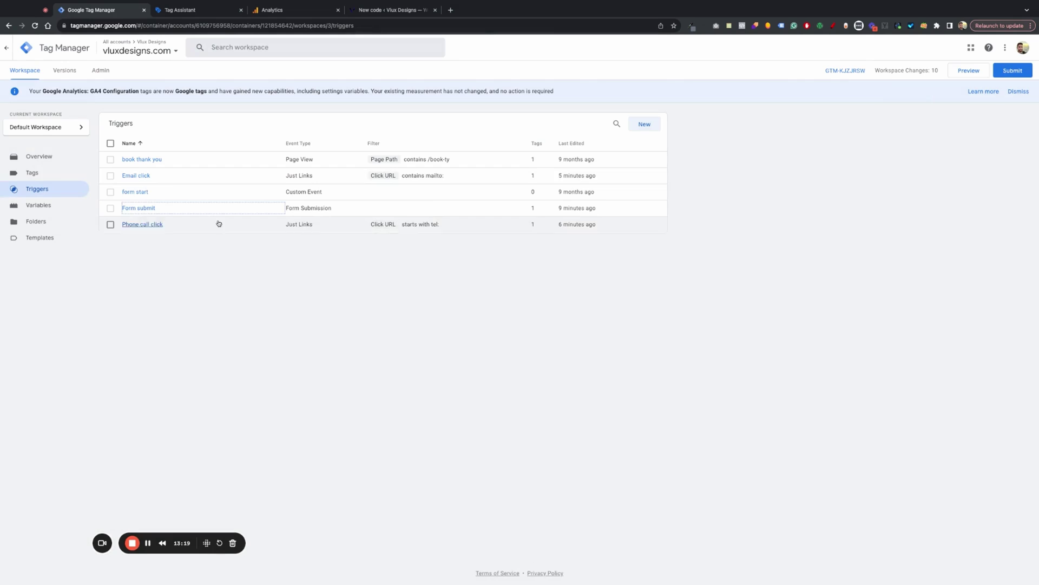
- In Analytics Admin, view Conversions, then the Events list with call_booked and form_submission as conversions
left_click(282, 11)
left_click(200, 260)
mouse_move(34, 100)
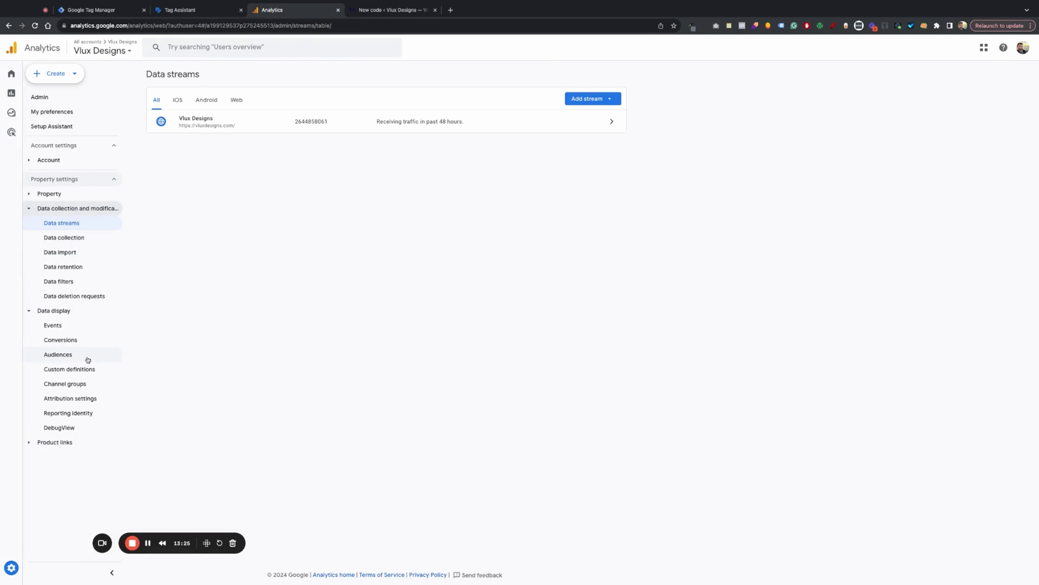
left_click(76, 342)
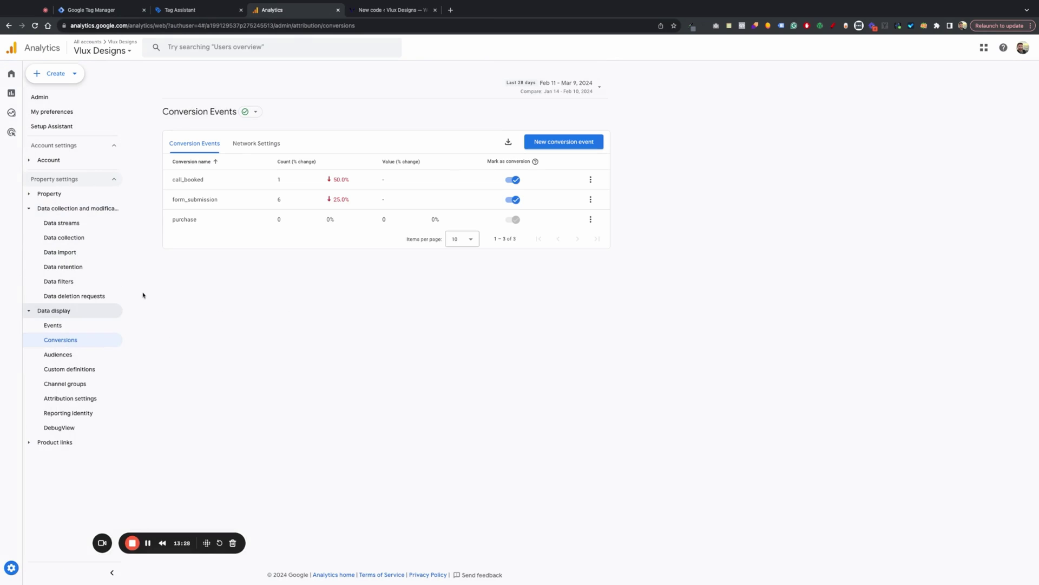
left_click(61, 326)
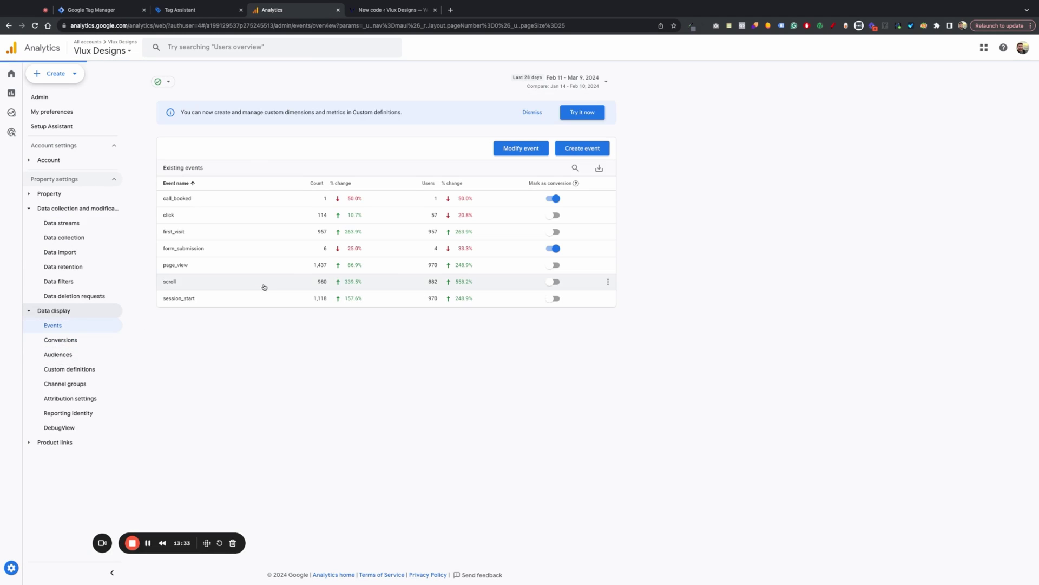